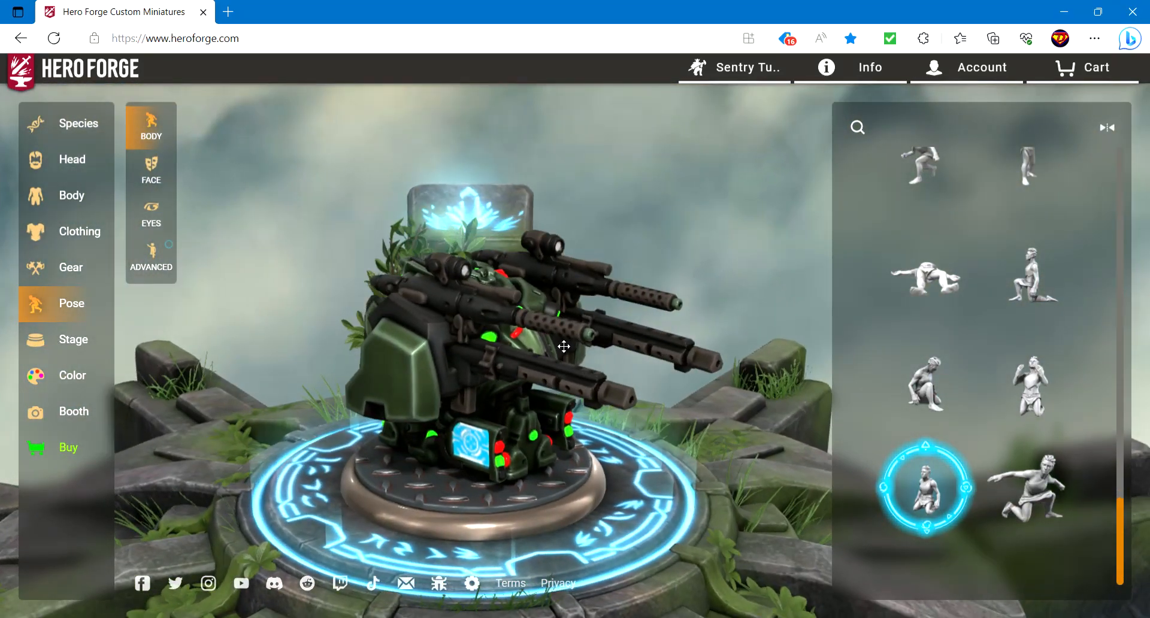
# Open the list of saved heroes from the finished Sentry Turret model
pyautogui.moveTo(564, 347); pyautogui.dragTo(423, 349)
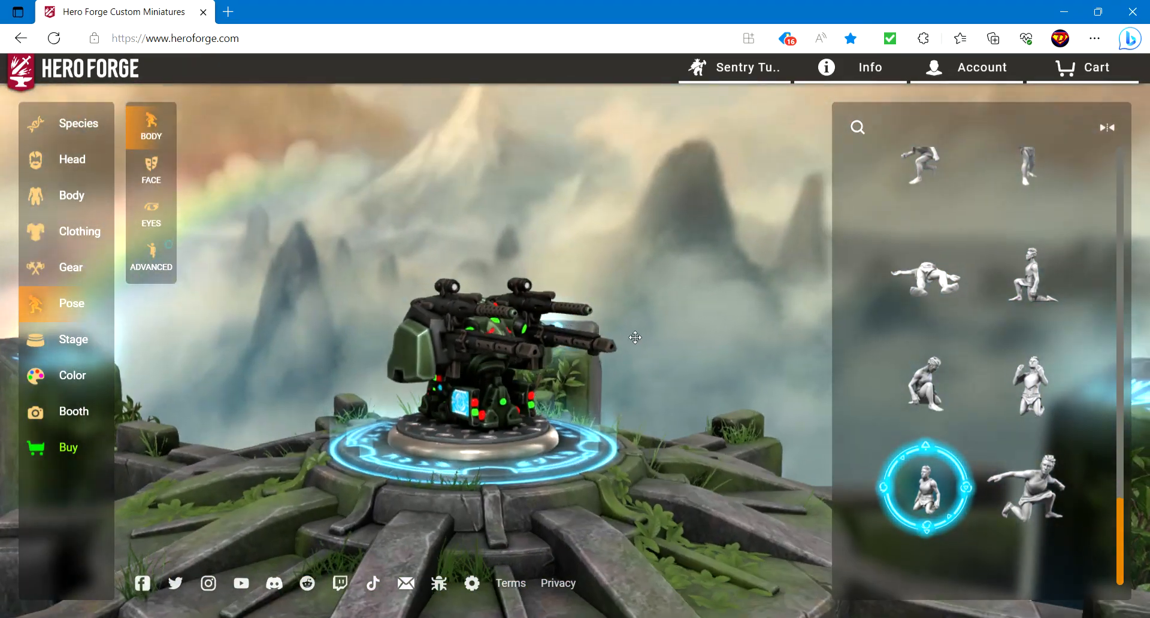
pyautogui.moveTo(635, 338); pyautogui.dragTo(537, 380)
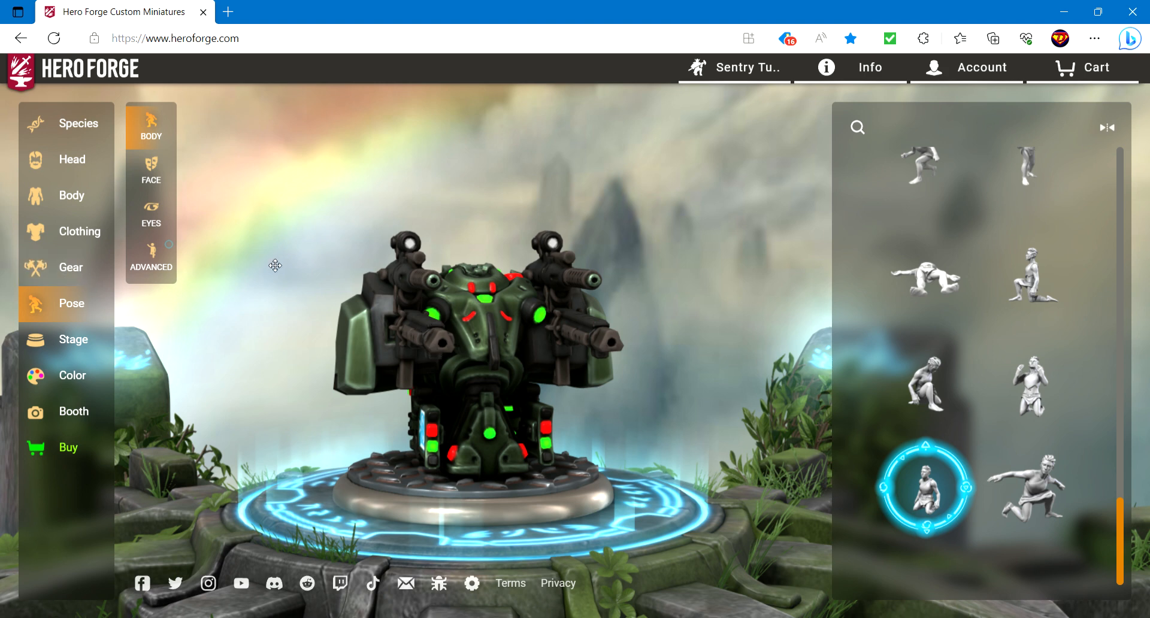
pyautogui.click(737, 70)
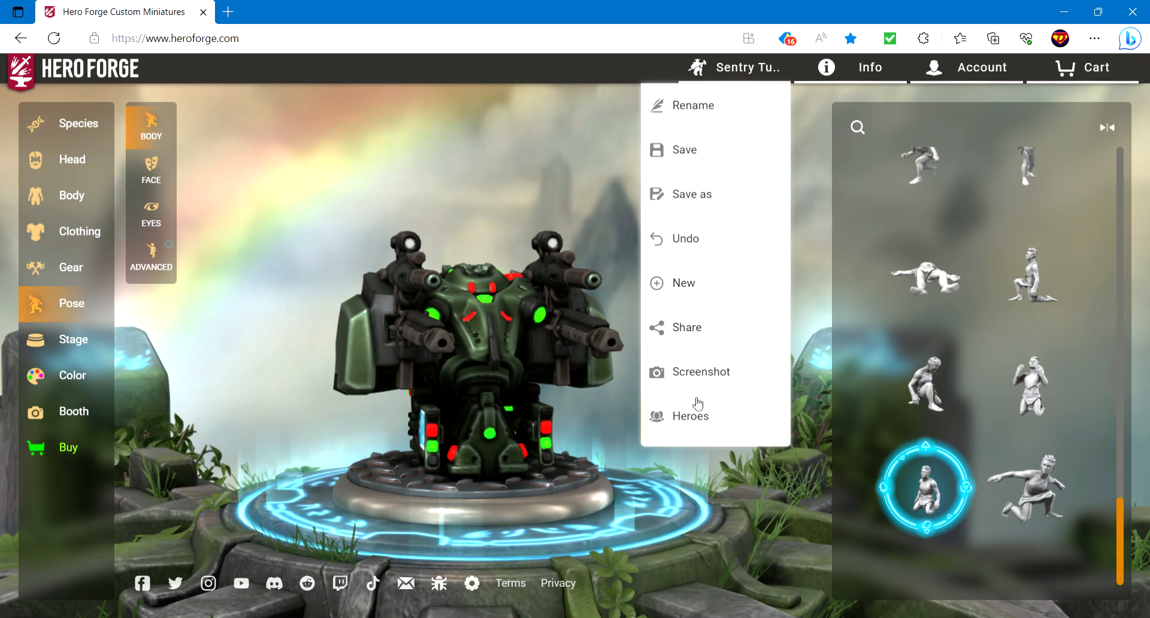
pyautogui.moveTo(448, 346)
pyautogui.mouseDown()
pyautogui.moveTo(656, 351)
pyautogui.moveTo(437, 336)
pyautogui.mouseUp()
pyautogui.click(765, 69)
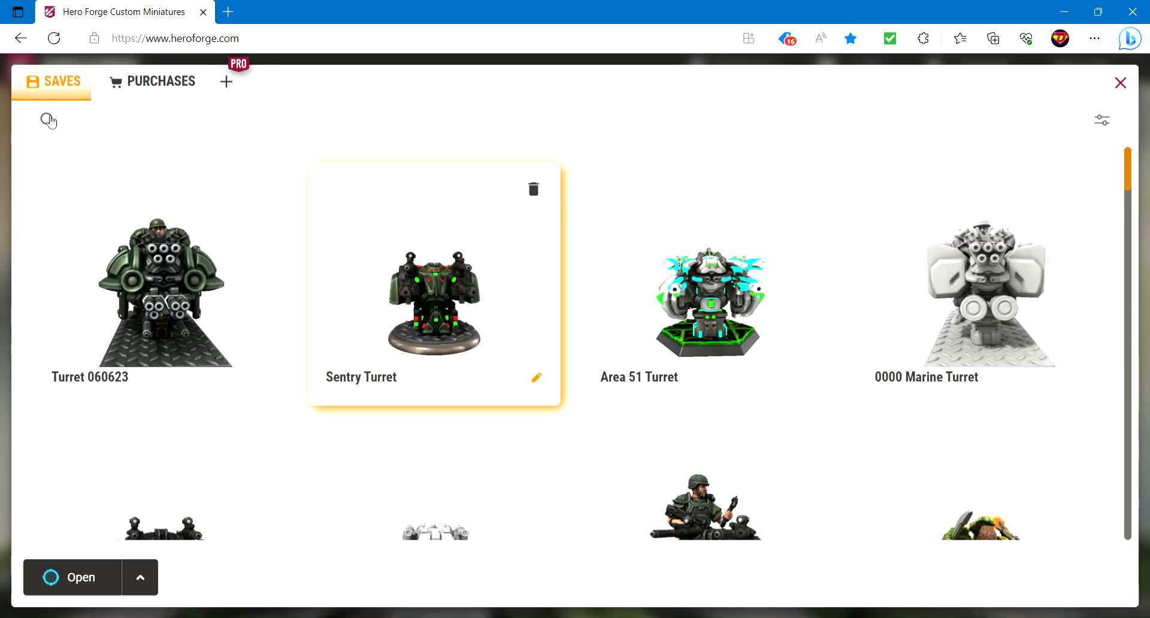
# Search the saved heroes for "Legs" and open the No Legs or Head 2 model
pyautogui.click(46, 118)
pyautogui.write('Turret')
pyautogui.doubleClick(97, 128)
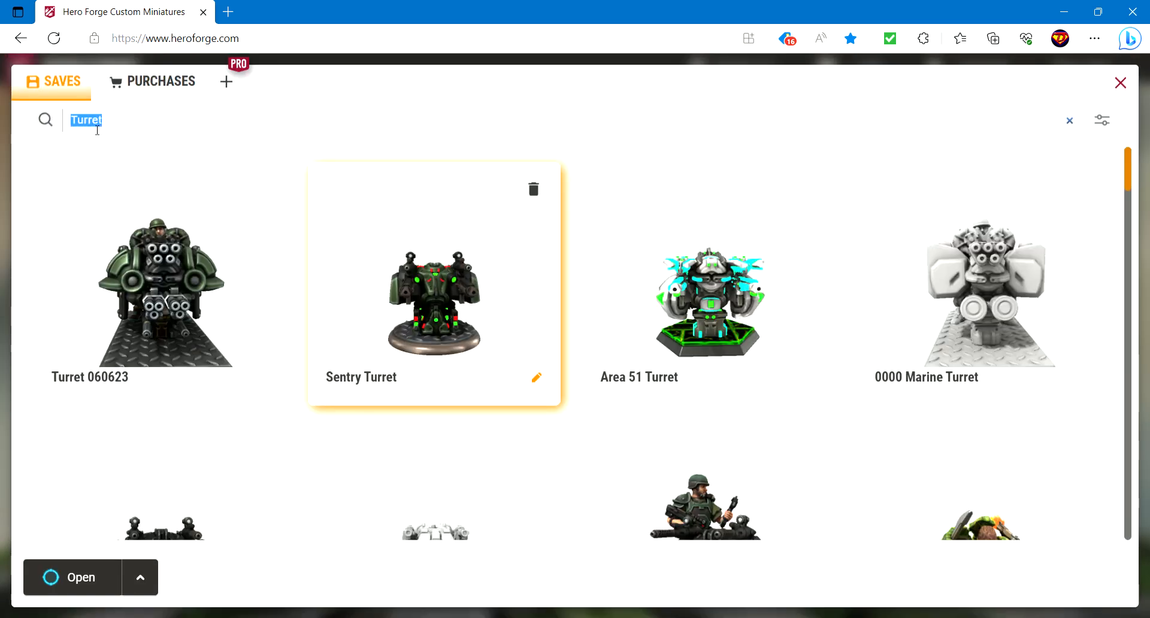
pyautogui.write('Legl')
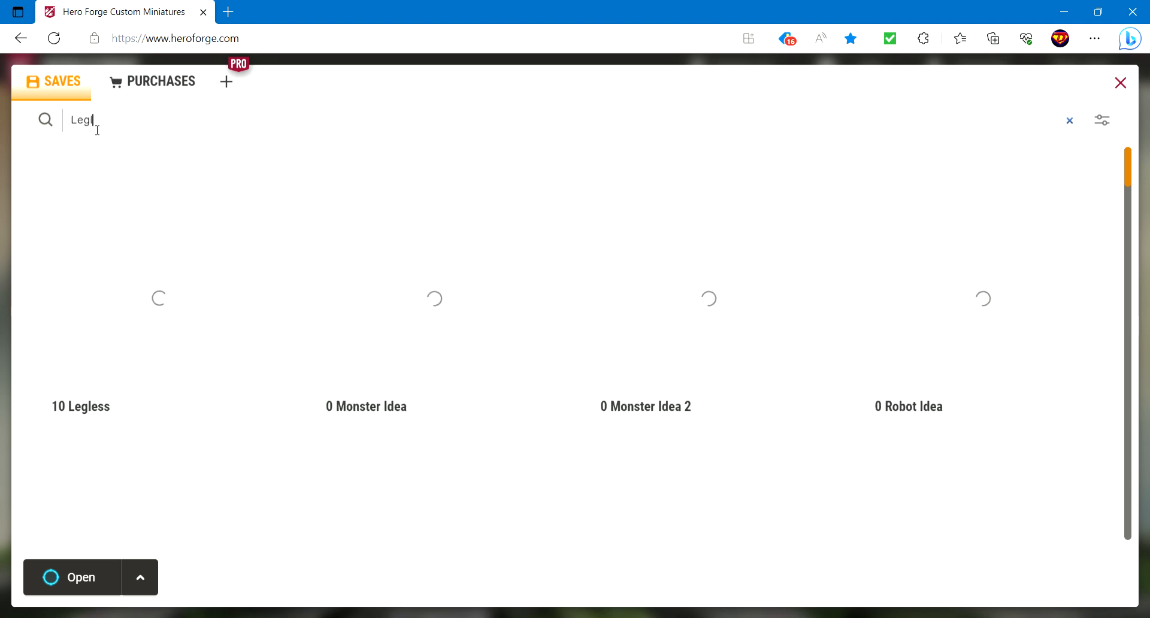
pyautogui.press('BackSpace')
pyautogui.write('s')
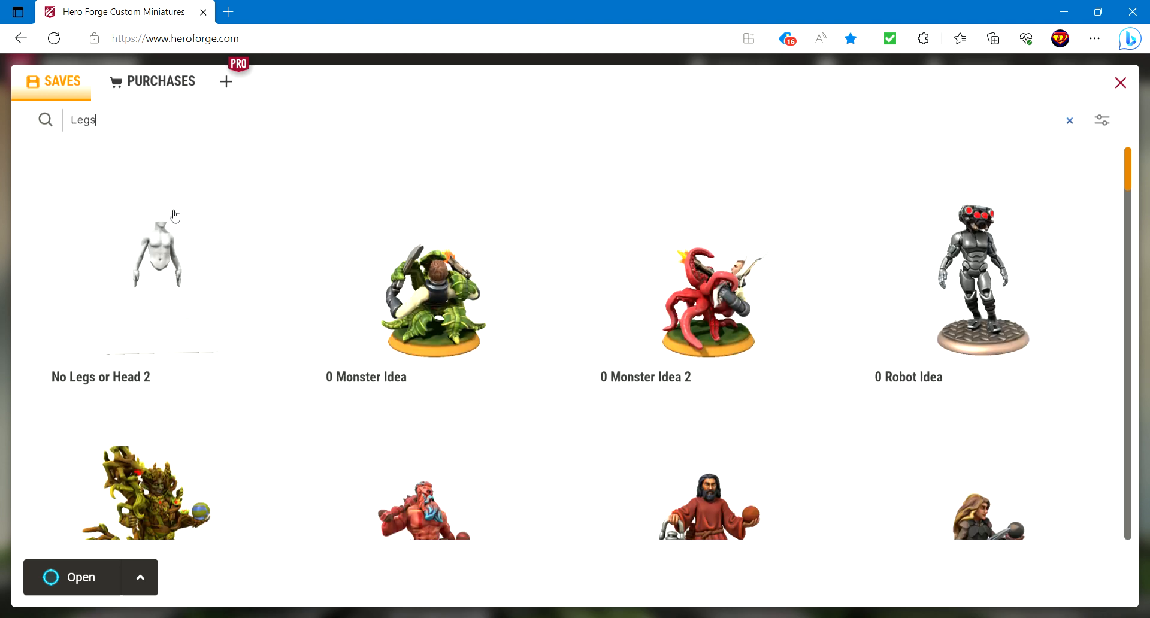
pyautogui.doubleClick(153, 261)
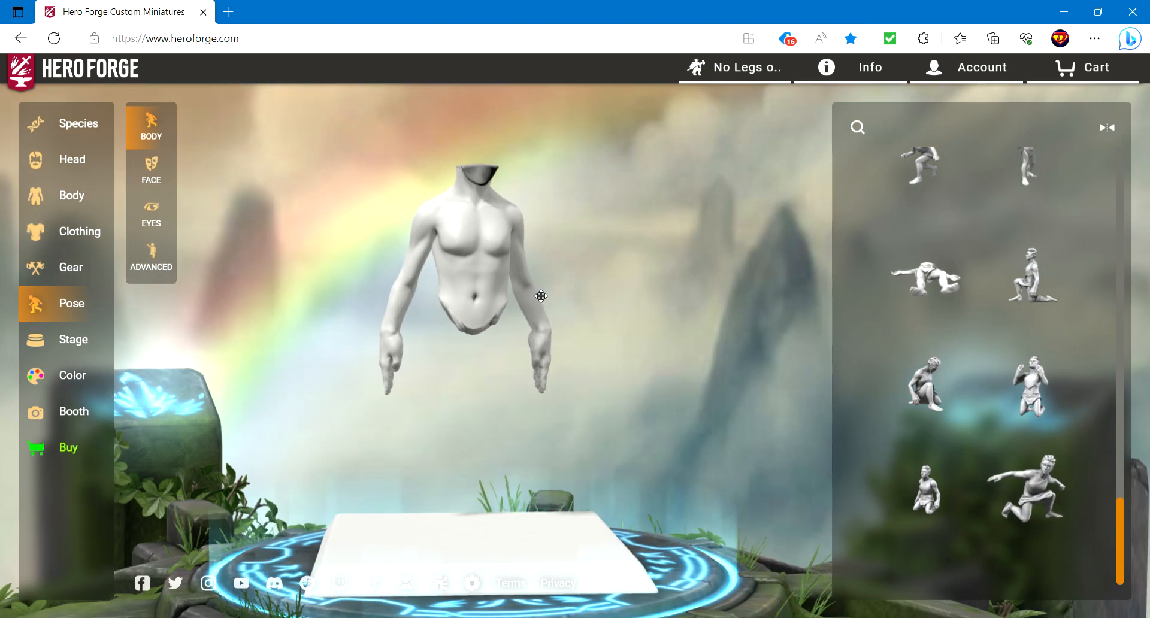
# Apply the My Goodness kneeling body pose to the legless, headless figure
pyautogui.moveTo(500, 300); pyautogui.dragTo(681, 302)
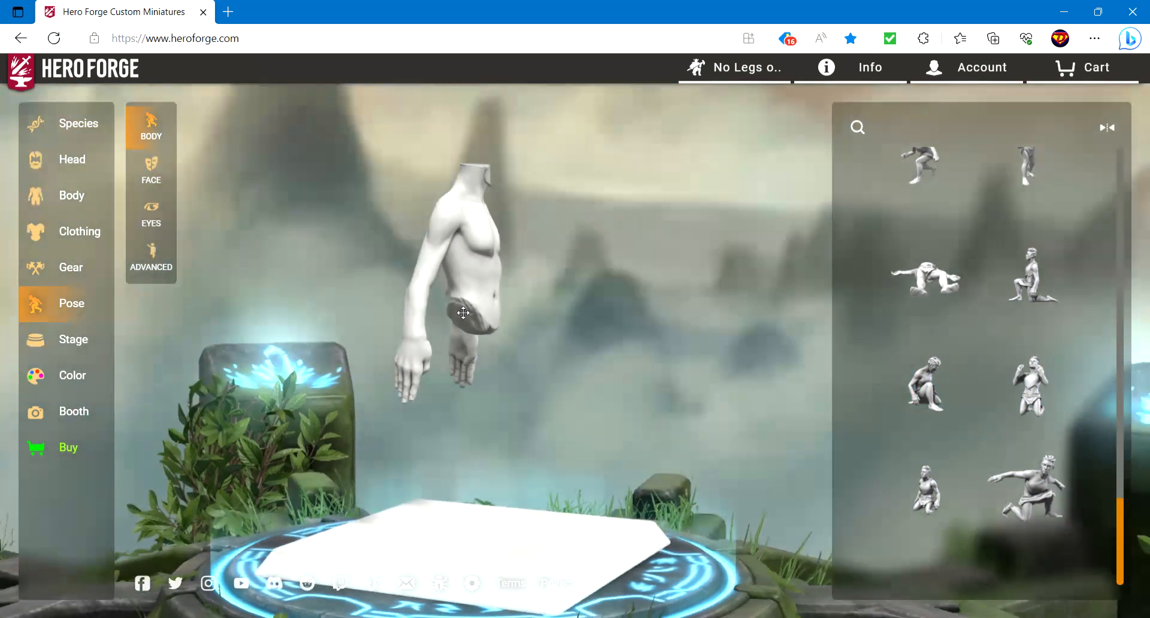
pyautogui.moveTo(570, 237); pyautogui.dragTo(371, 232)
pyautogui.scroll(-3, 483, 291)
pyautogui.moveTo(489, 298); pyautogui.dragTo(515, 299)
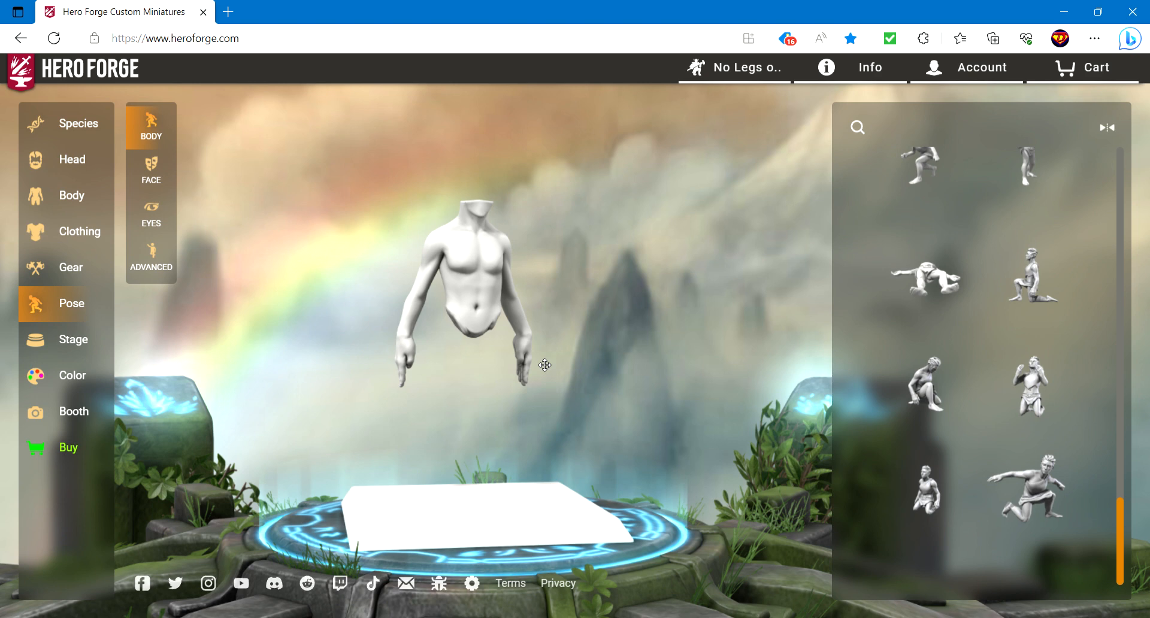
pyautogui.moveTo(903, 488)
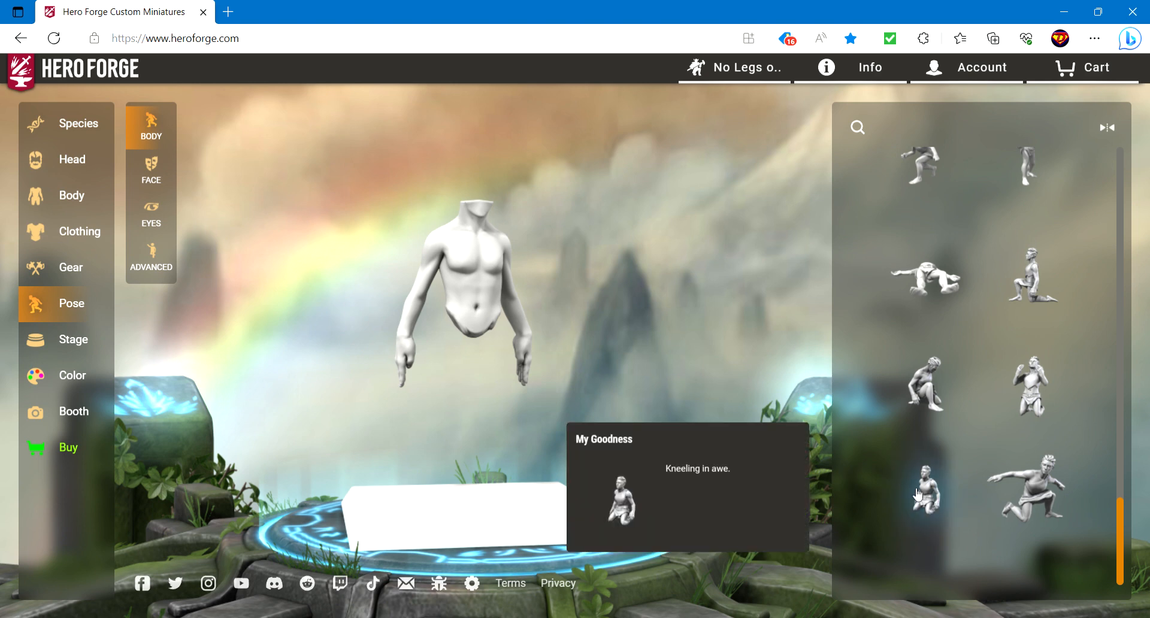
pyautogui.click(919, 494)
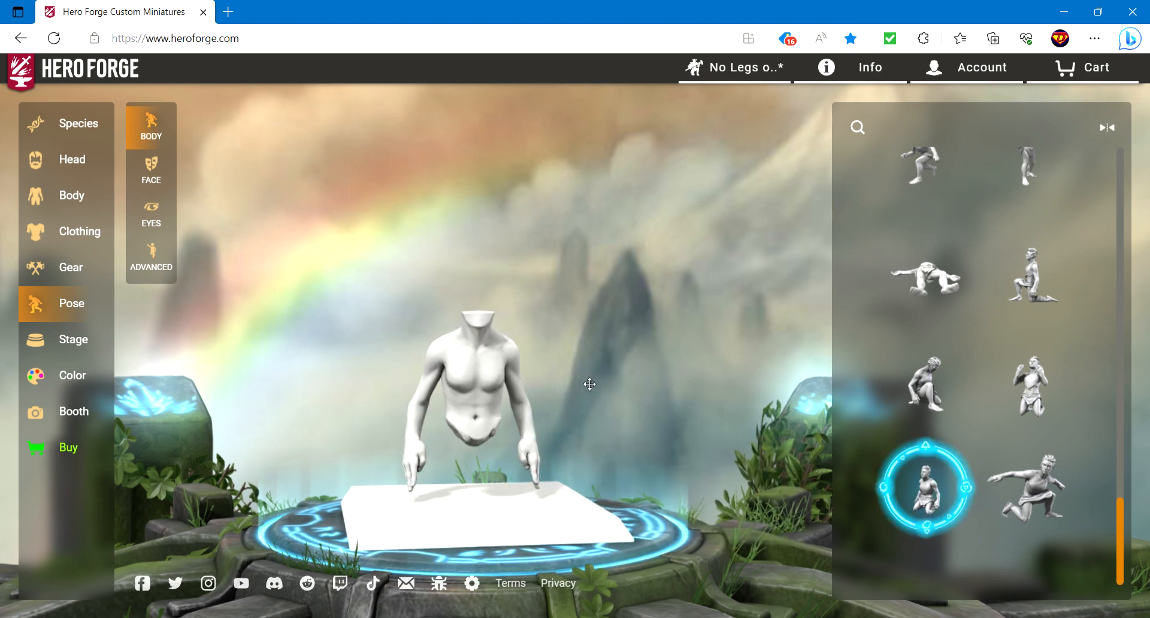
# Replace the torso with the jointed mechanical one and equip the second listed rifle in both hands
pyautogui.click(89, 201)
pyautogui.click(151, 125)
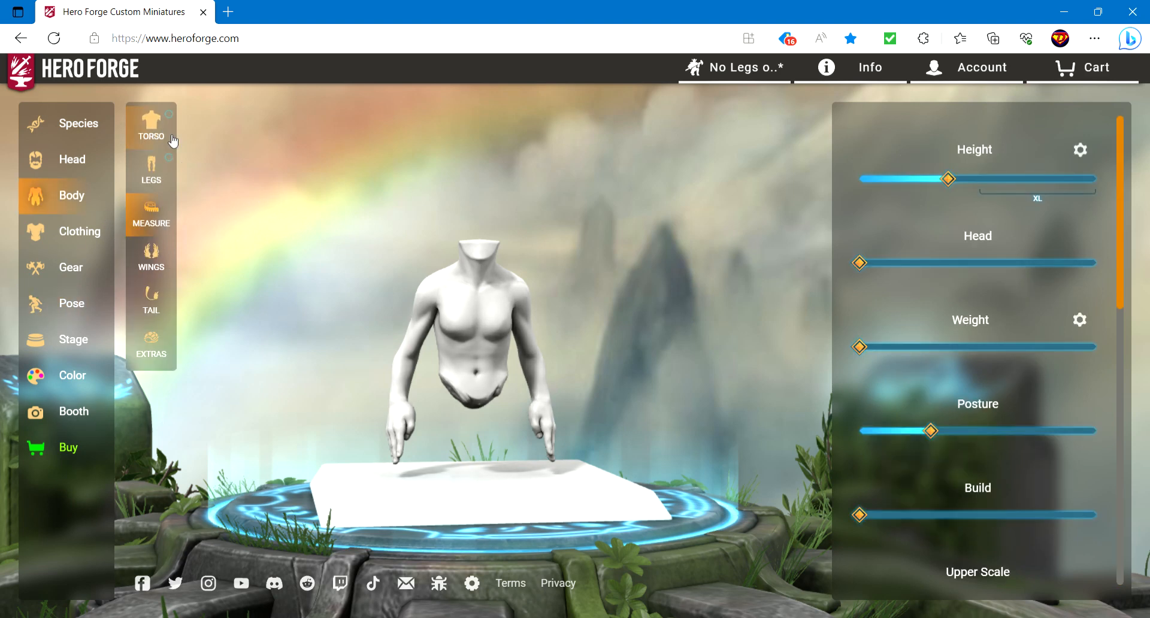
pyautogui.click(983, 373)
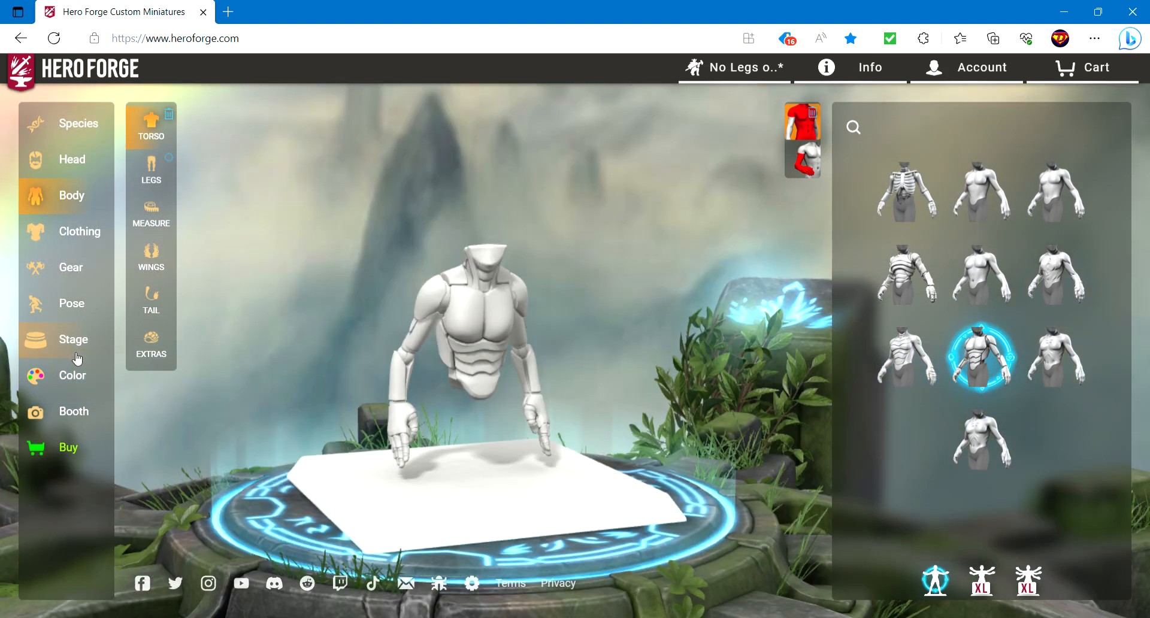
pyautogui.click(87, 276)
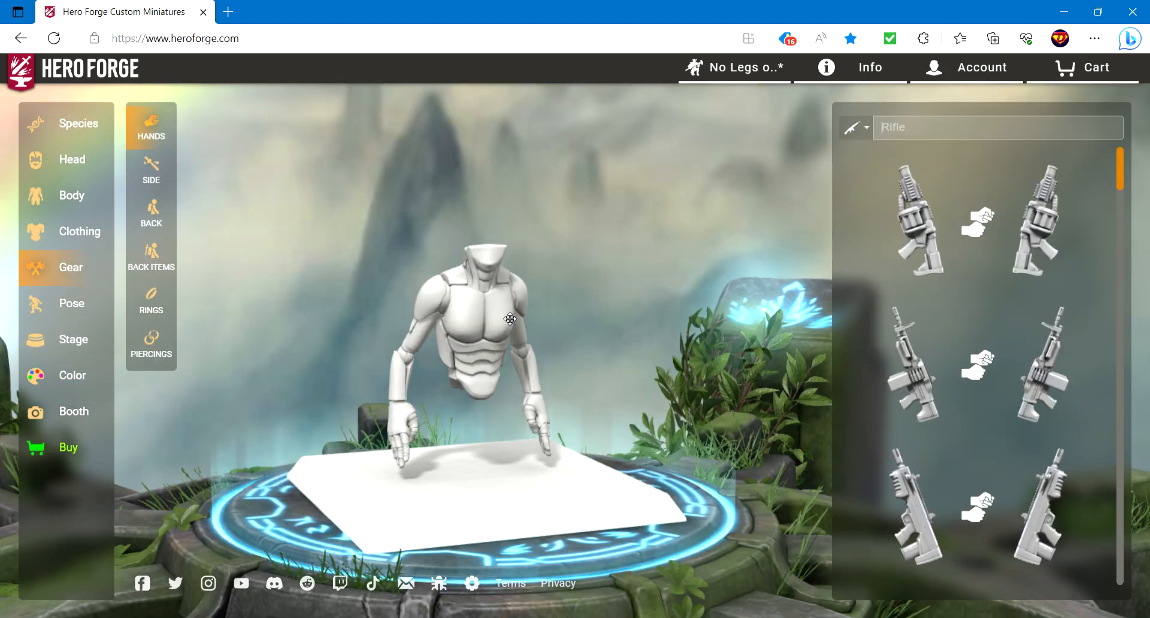
pyautogui.click(911, 352)
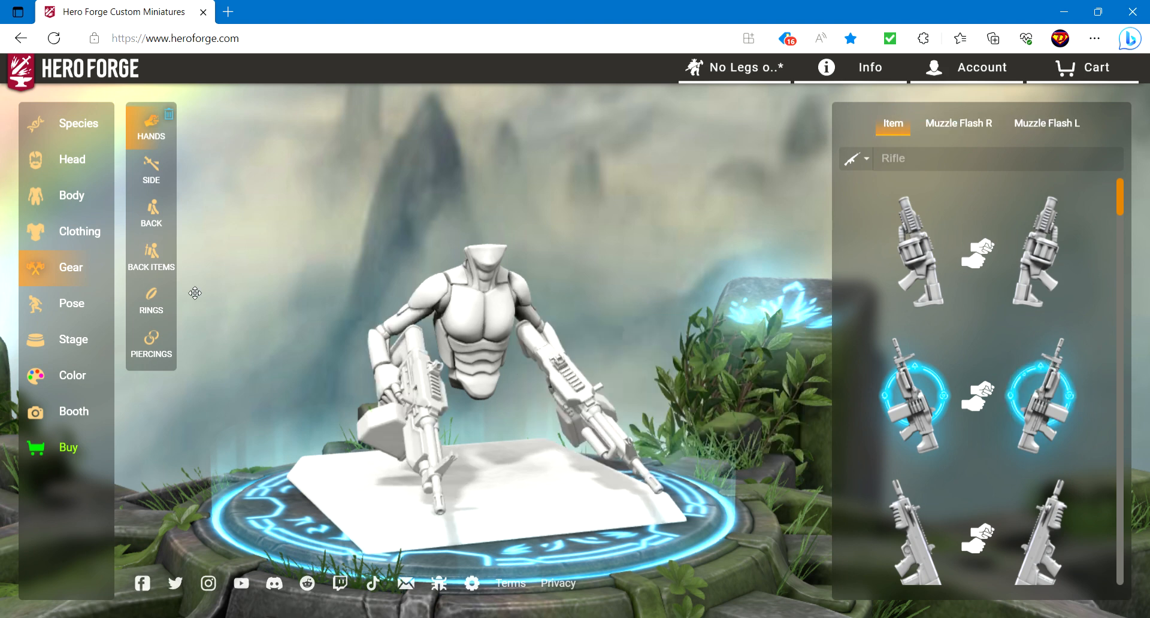
# Increase the body height to just below the XL range and raise the upper scale to slightly above halfway
pyautogui.click(87, 311)
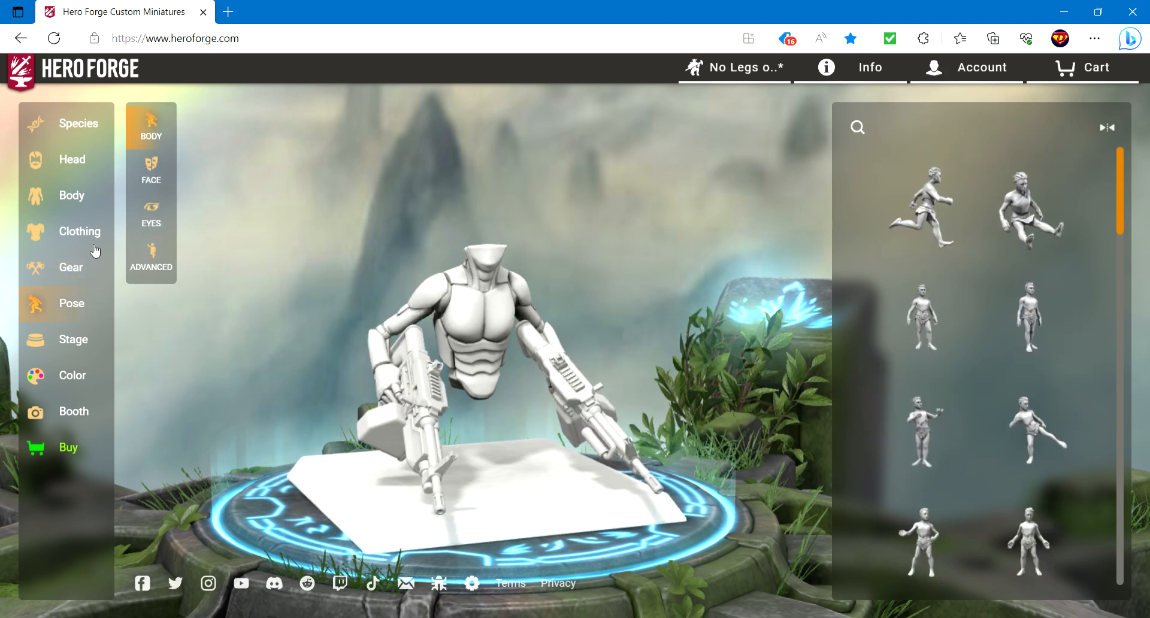
pyautogui.click(84, 204)
pyautogui.click(141, 205)
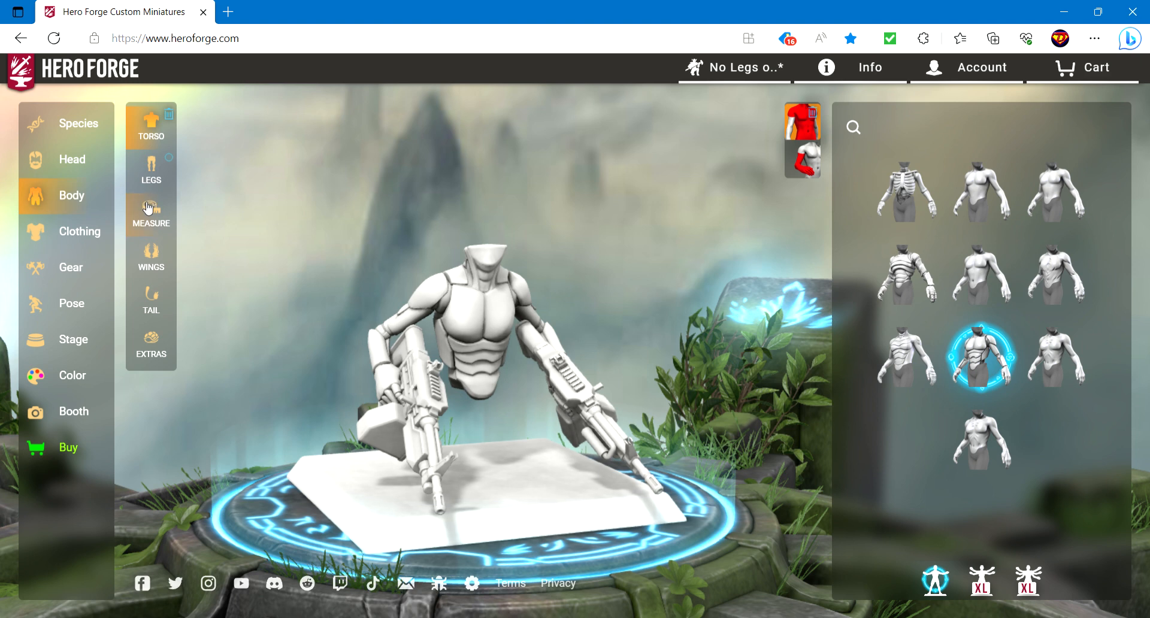
pyautogui.moveTo(963, 183); pyautogui.dragTo(985, 183)
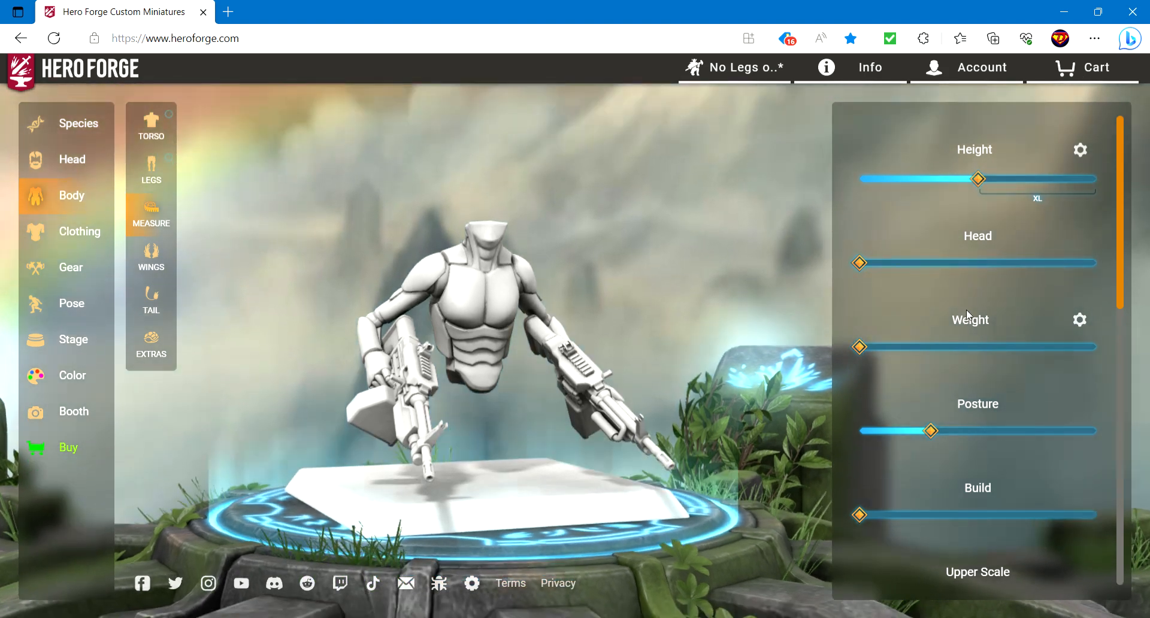
pyautogui.scroll(-2, 963, 310)
pyautogui.moveTo(938, 295); pyautogui.dragTo(792, 280)
pyautogui.scroll(-4, 968, 300)
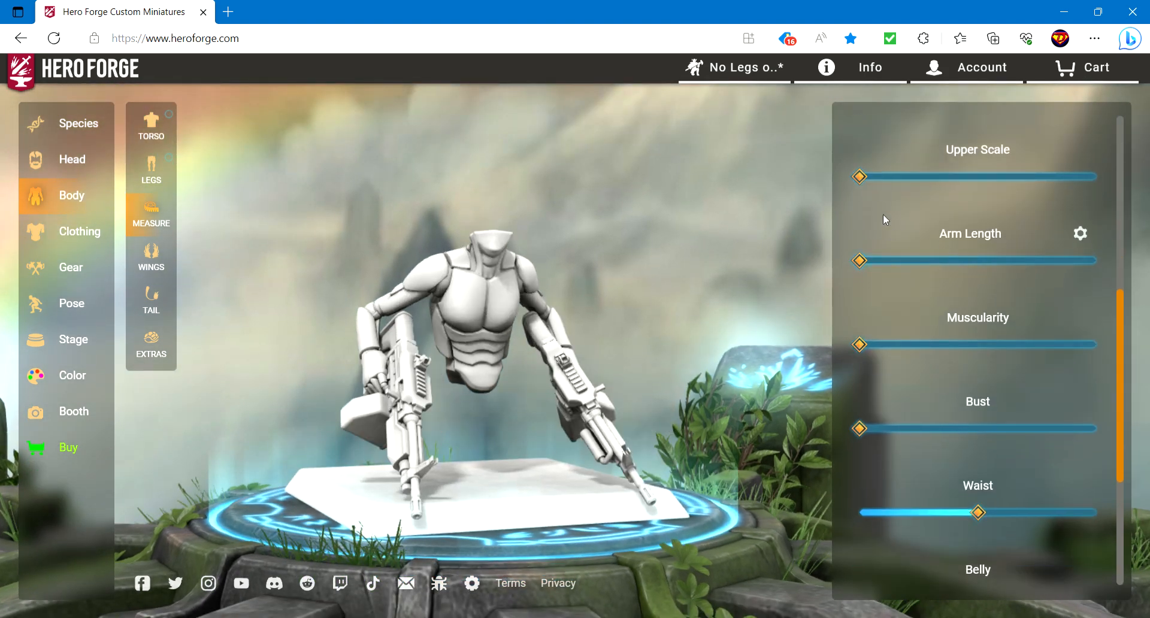
pyautogui.moveTo(869, 184); pyautogui.dragTo(997, 185)
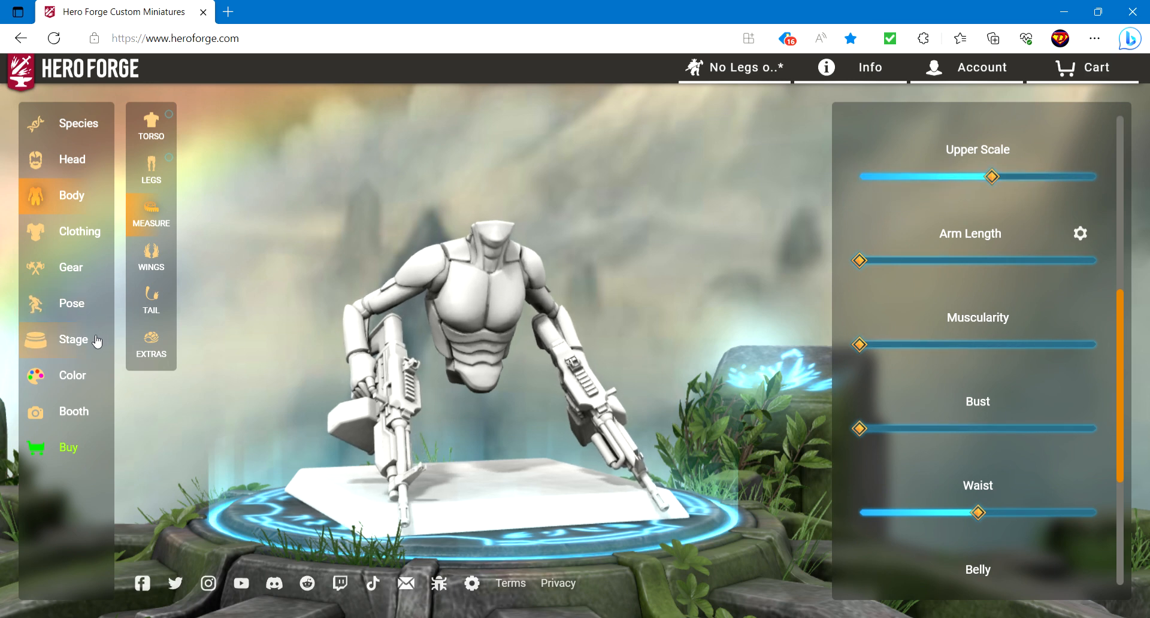
# In the advanced pose settings, raise the shoulder bend of both the left and right arms to just below the midpoint
pyautogui.click(72, 304)
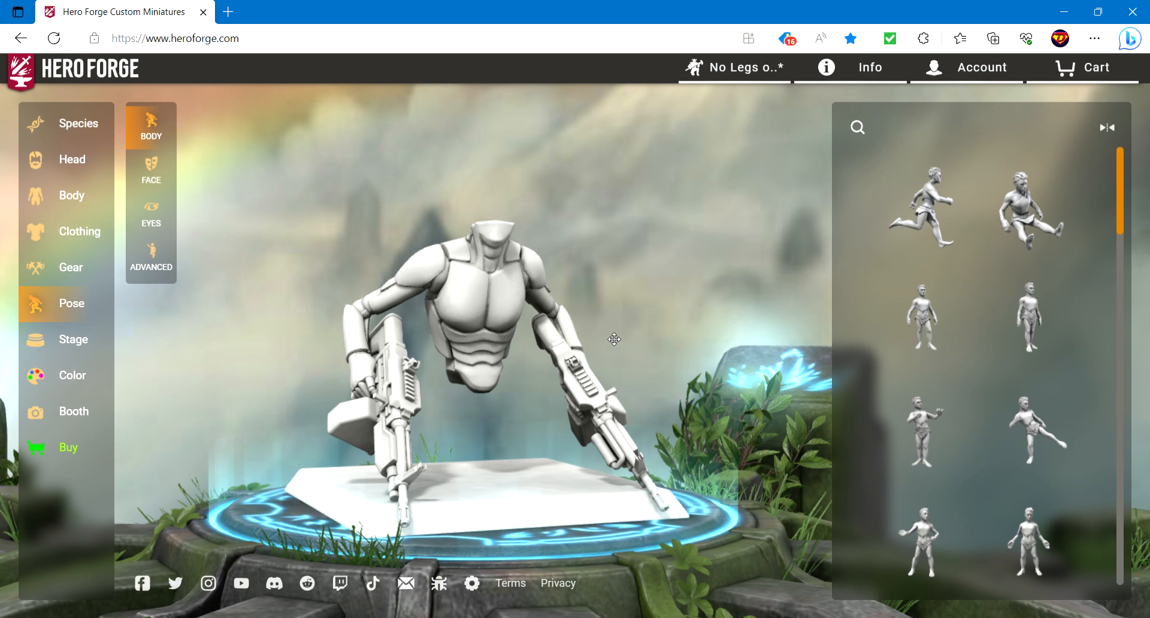
pyautogui.click(417, 328)
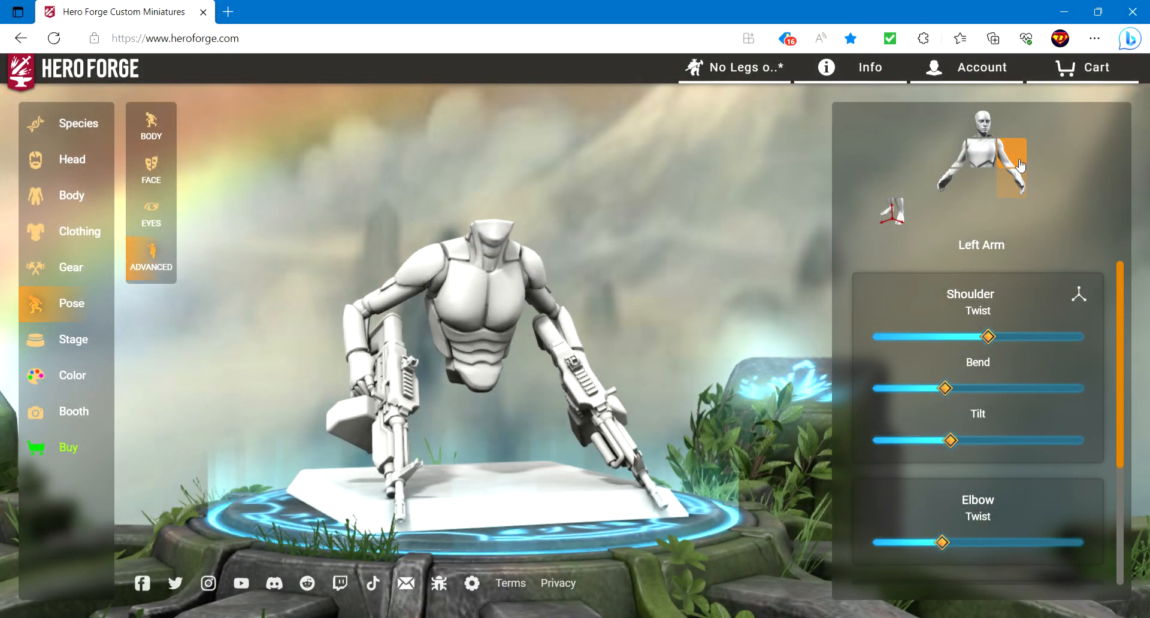
pyautogui.moveTo(945, 389); pyautogui.dragTo(968, 388)
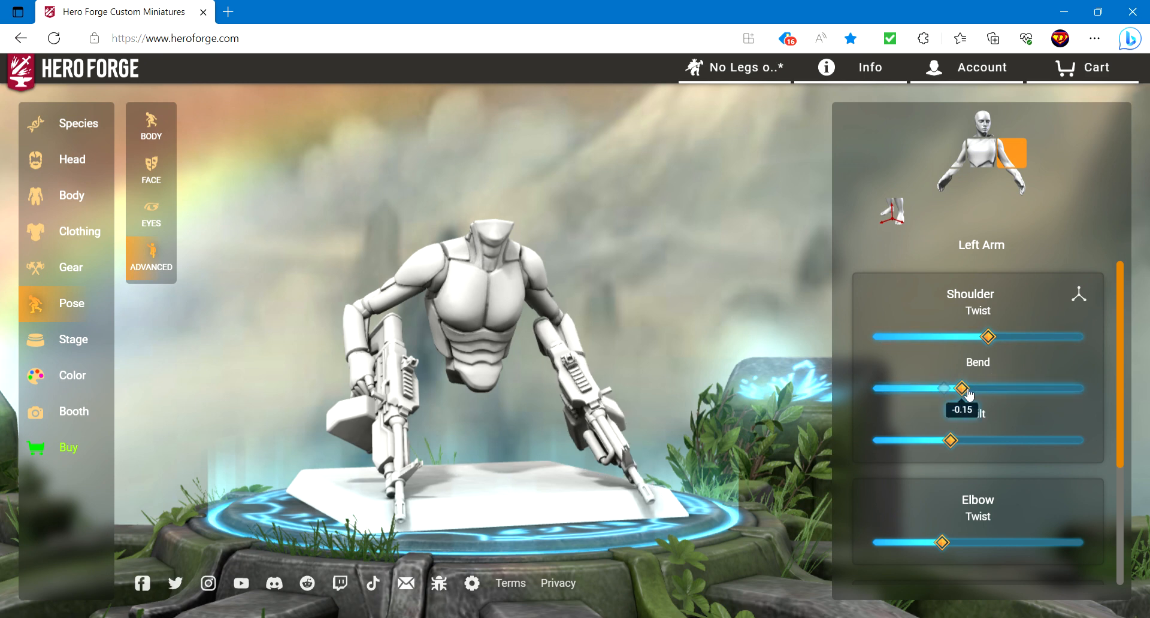
pyautogui.moveTo(512, 306); pyautogui.dragTo(599, 305)
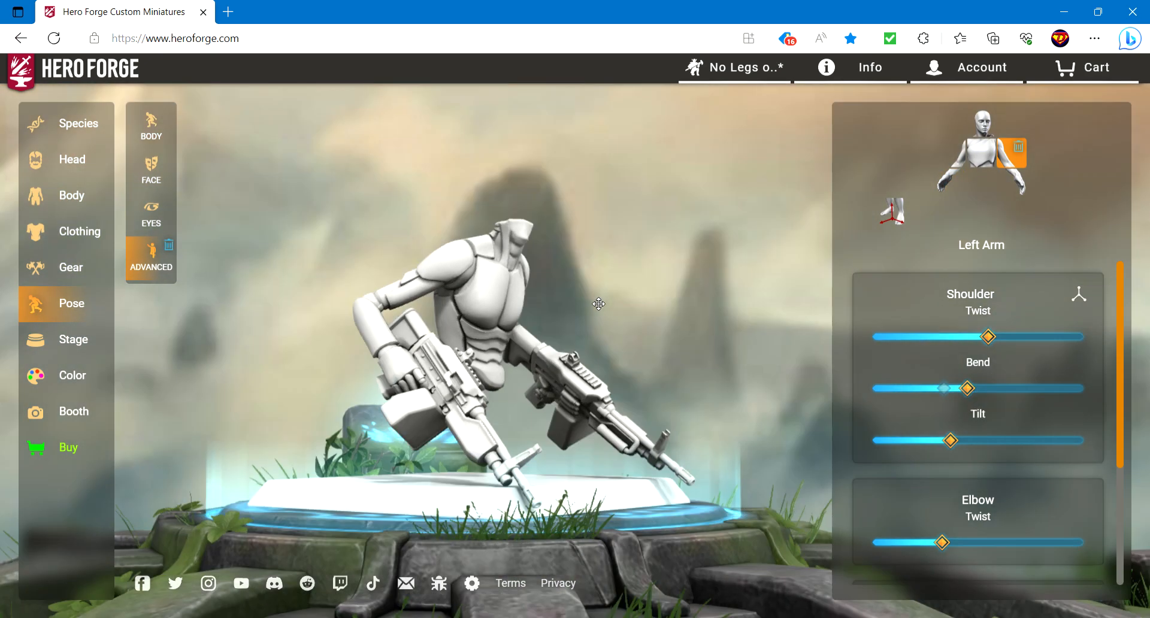
pyautogui.click(957, 155)
pyautogui.moveTo(959, 388); pyautogui.dragTo(967, 388)
# Set the left arm's elbow twist to -1
pyautogui.moveTo(733, 329); pyautogui.dragTo(450, 344)
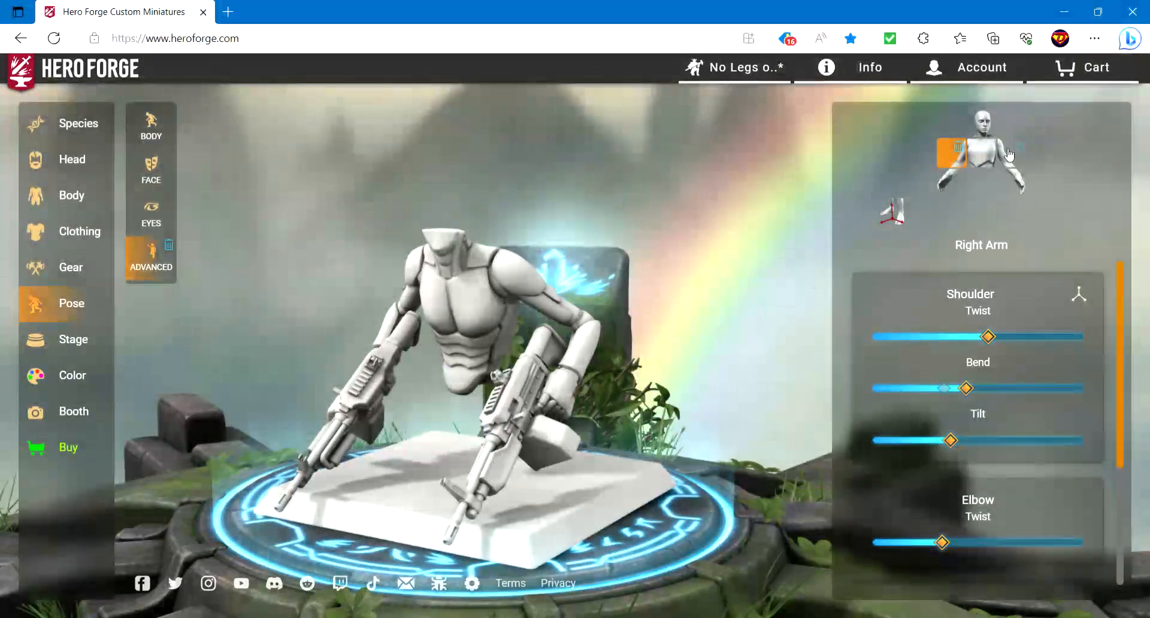
pyautogui.click(1024, 237)
pyautogui.scroll(-3, 989, 341)
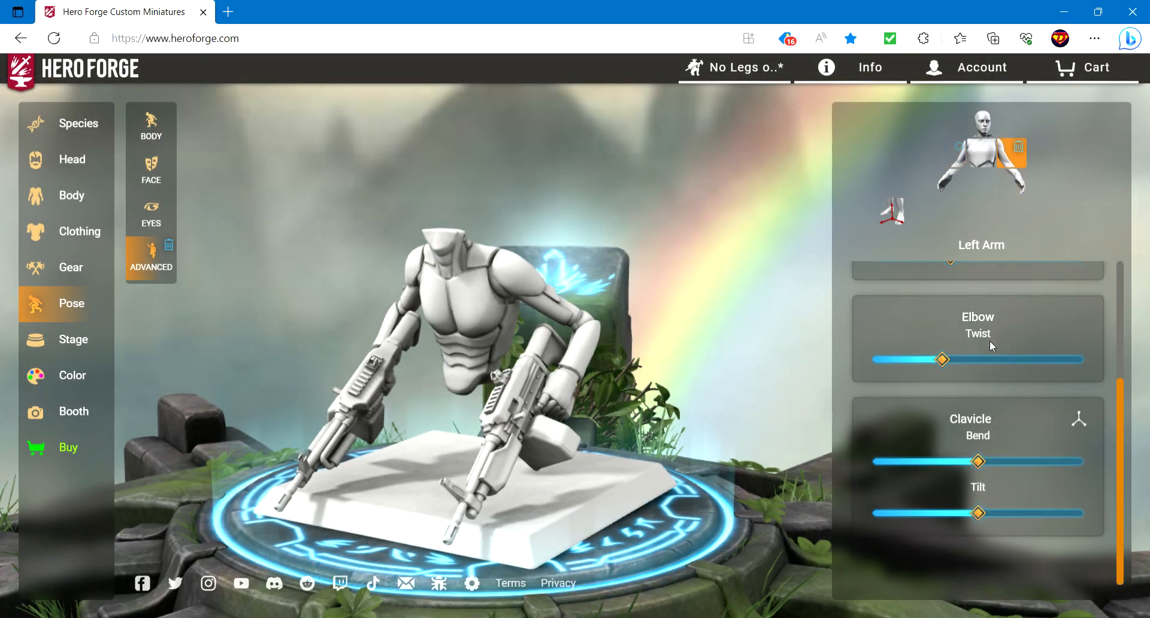
pyautogui.scroll(2, 990, 339)
pyautogui.moveTo(942, 458); pyautogui.dragTo(873, 458)
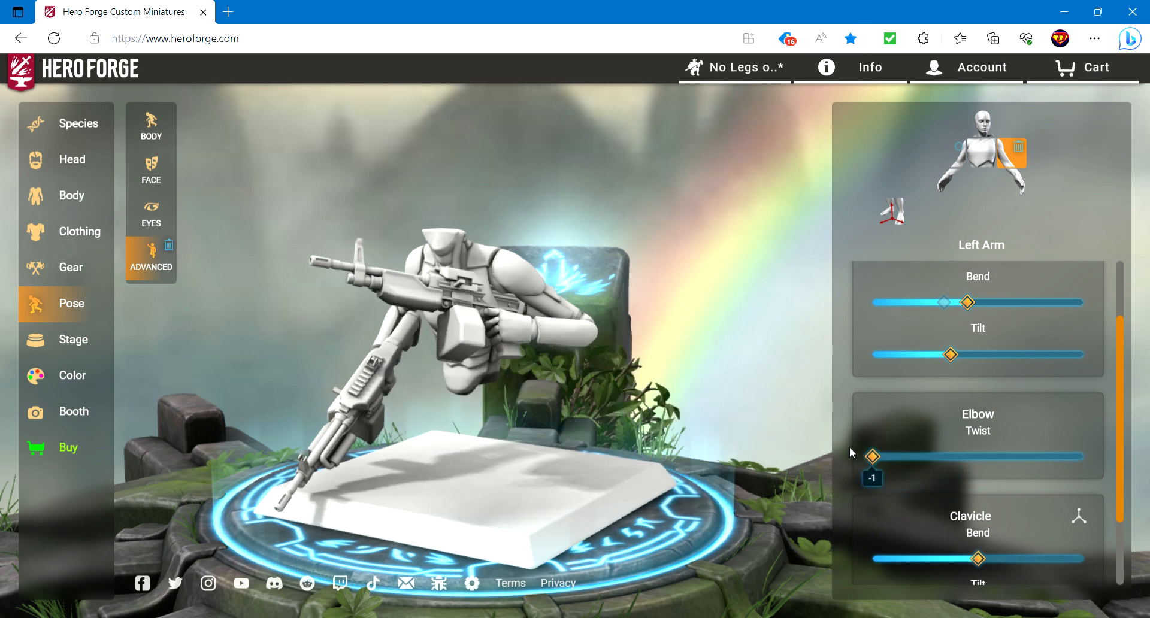
# Pitch the torso forward by increasing the tilt of section 1 and setting the tilt of sections 2 and 3 to maximum
pyautogui.moveTo(580, 341); pyautogui.dragTo(634, 319)
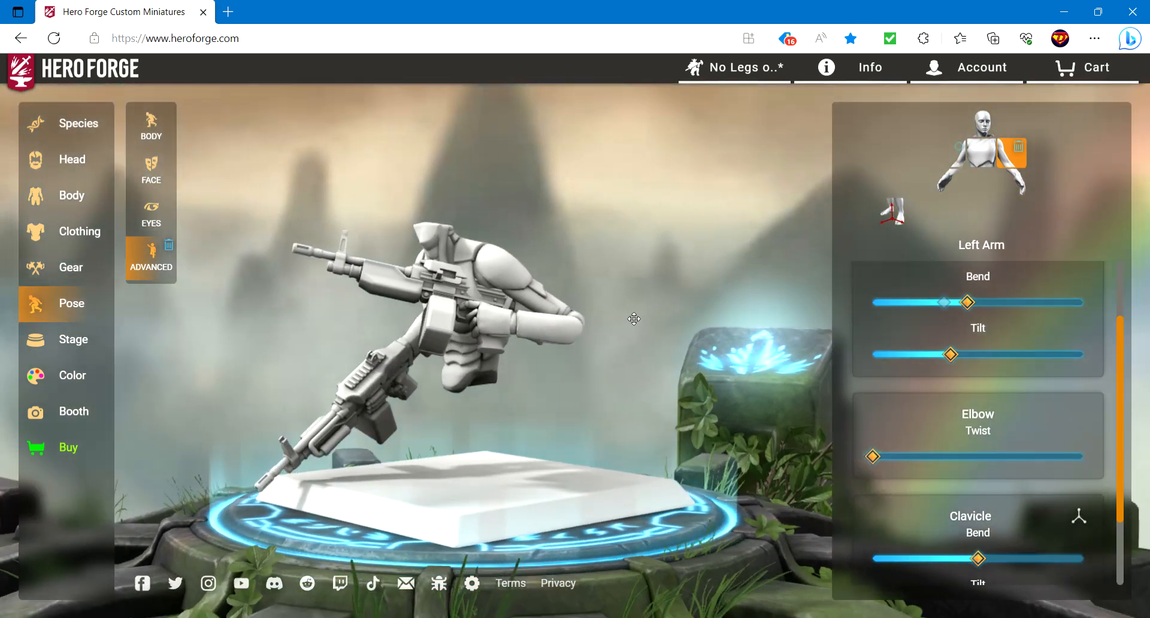
pyautogui.click(982, 158)
pyautogui.scroll(-2, 1000, 337)
pyautogui.scroll(2, 996, 335)
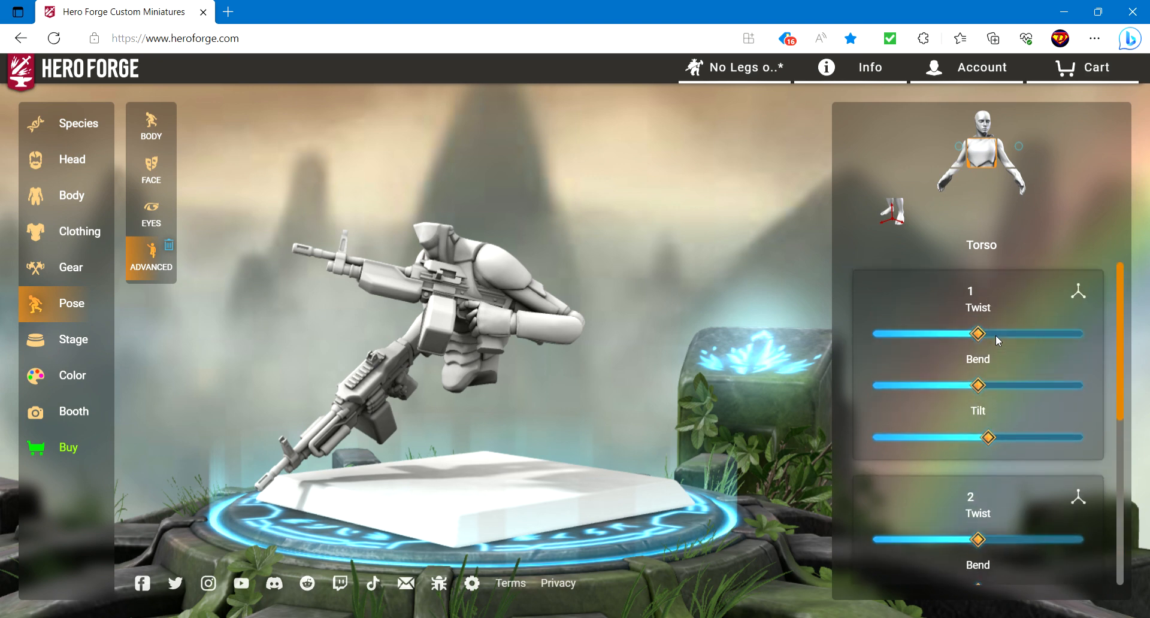
pyautogui.moveTo(981, 388); pyautogui.dragTo(981, 389)
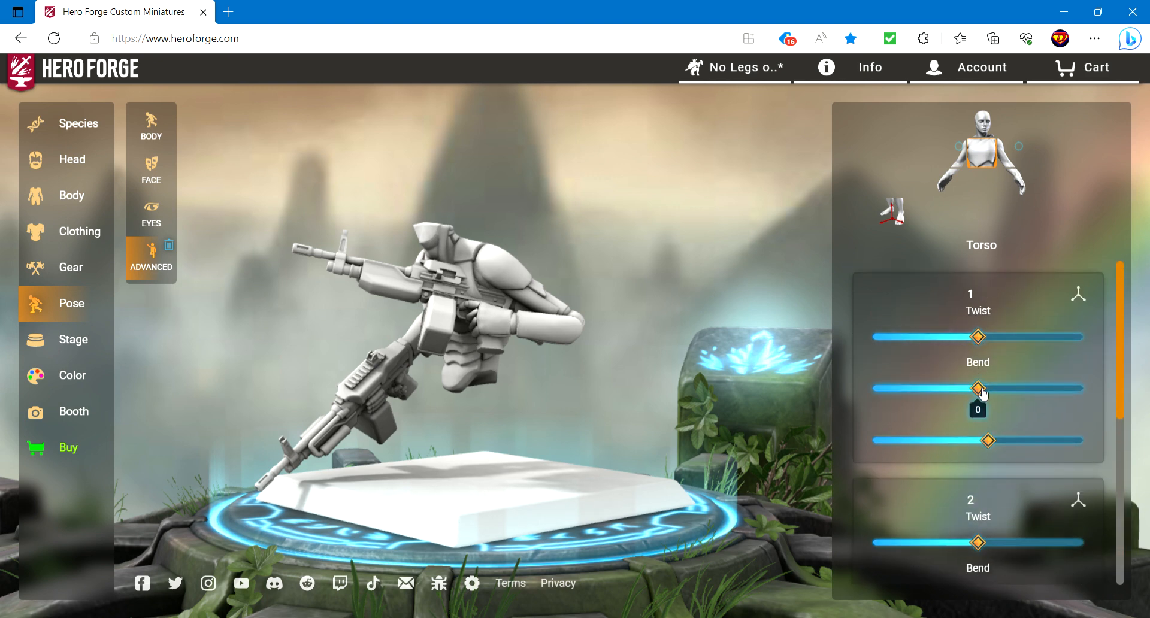
pyautogui.moveTo(988, 441)
pyautogui.mouseDown()
pyautogui.moveTo(1043, 442)
pyautogui.moveTo(1011, 442)
pyautogui.mouseUp()
pyautogui.scroll(-1, 1027, 408)
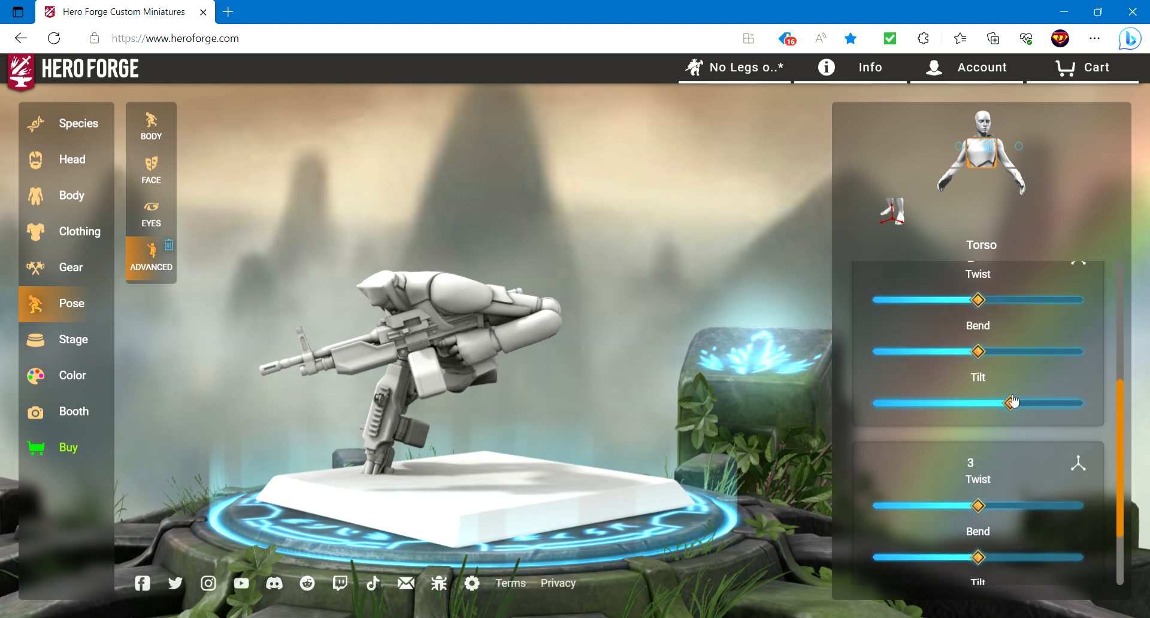
pyautogui.moveTo(1011, 403); pyautogui.dragTo(1083, 403)
pyautogui.scroll(-2, 988, 455)
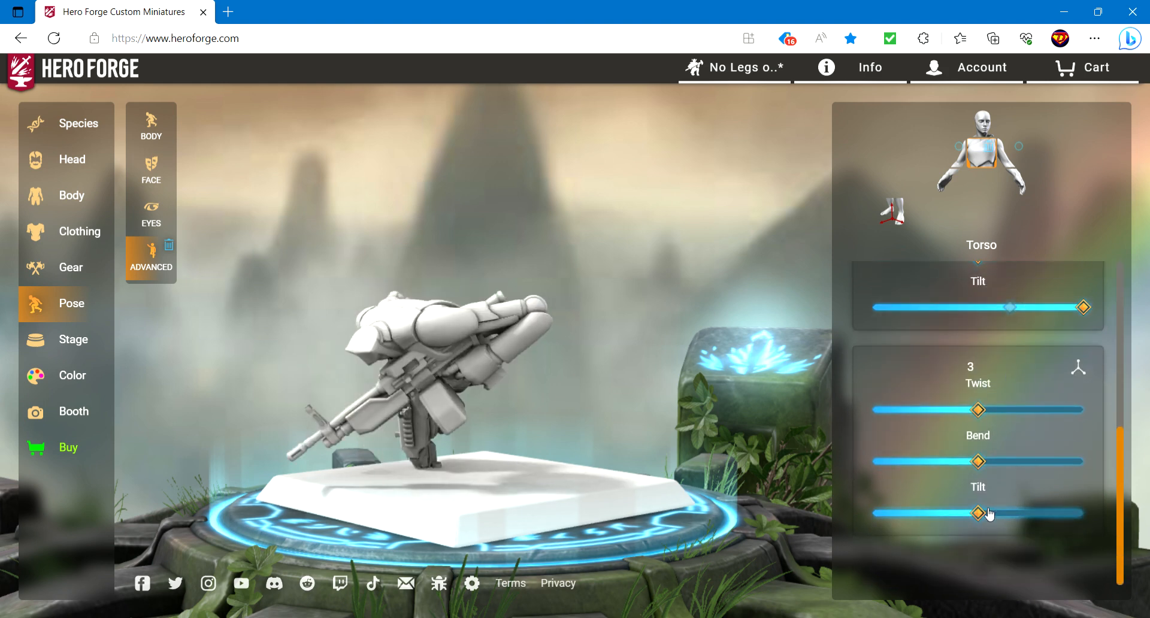
pyautogui.moveTo(979, 513); pyautogui.dragTo(1083, 513)
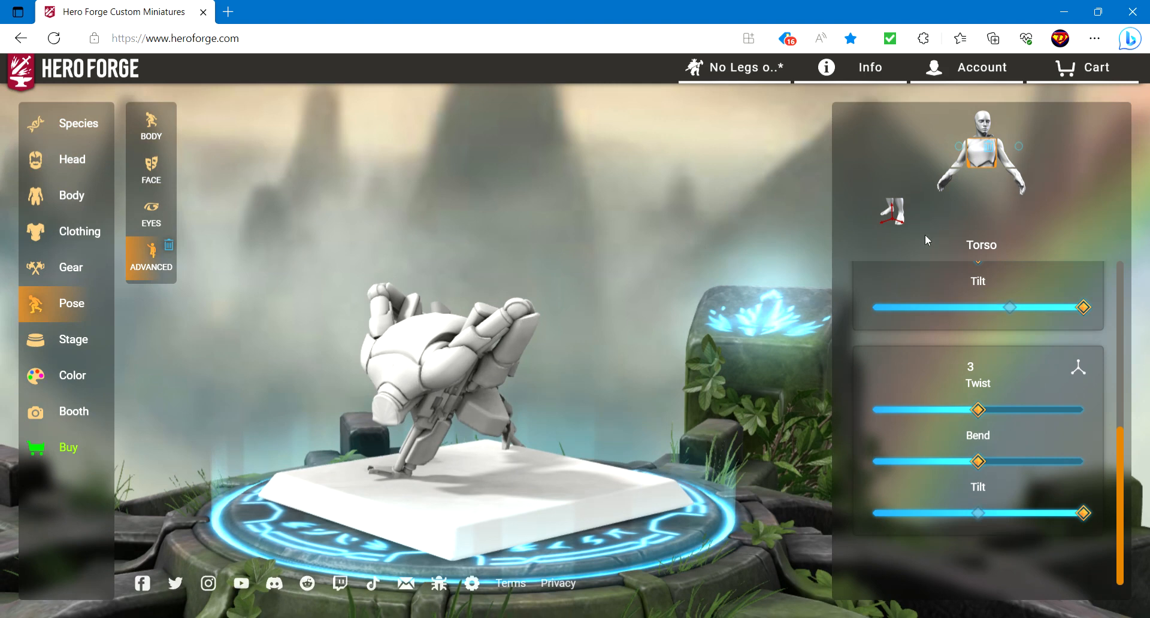
# Set the left arm's shoulder tilt to minimum and its bend to 1, and raise the shoulder twist well above the midpoint
pyautogui.click(1013, 154)
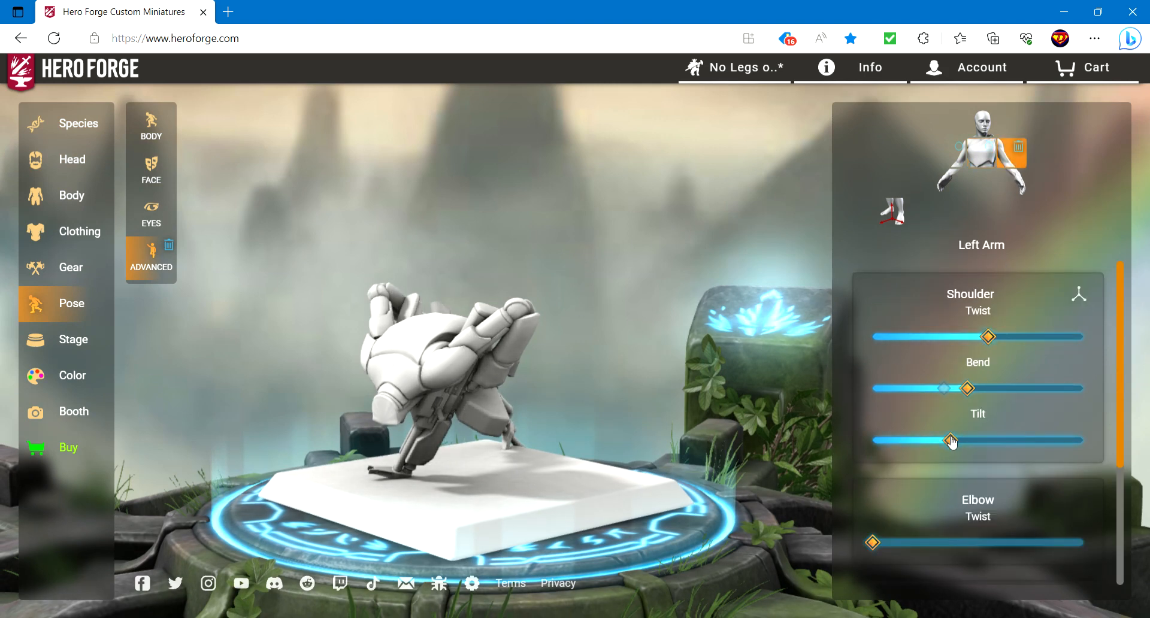
pyautogui.moveTo(952, 442); pyautogui.dragTo(857, 447)
pyautogui.moveTo(967, 396); pyautogui.dragTo(1092, 397)
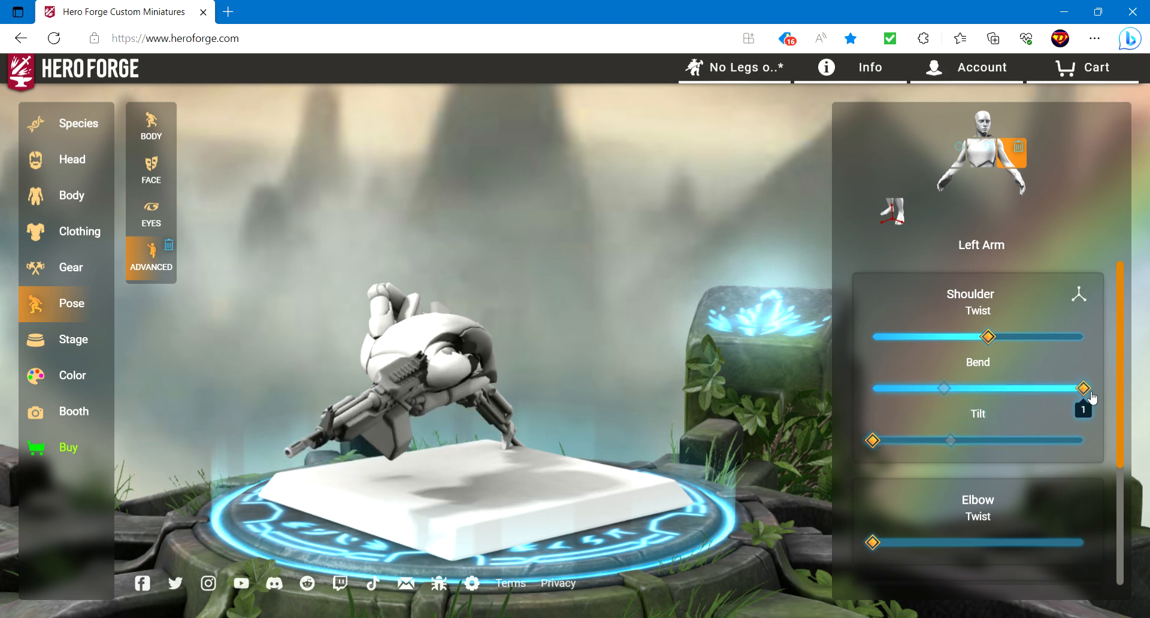
pyautogui.moveTo(997, 338); pyautogui.dragTo(1026, 342)
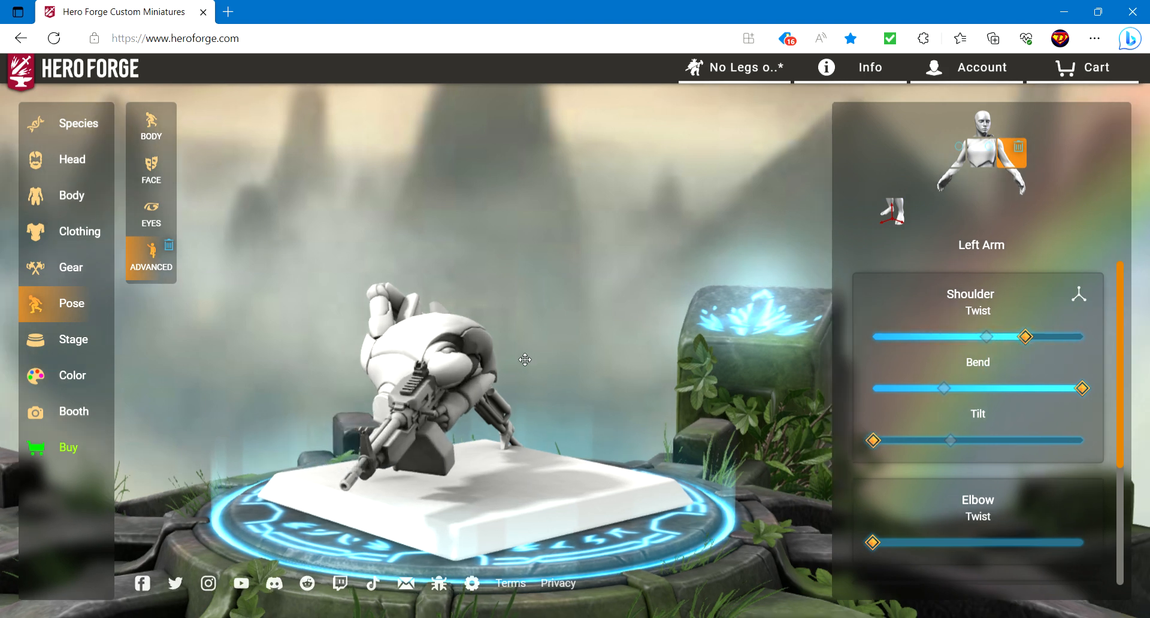
pyautogui.moveTo(526, 354); pyautogui.dragTo(523, 357)
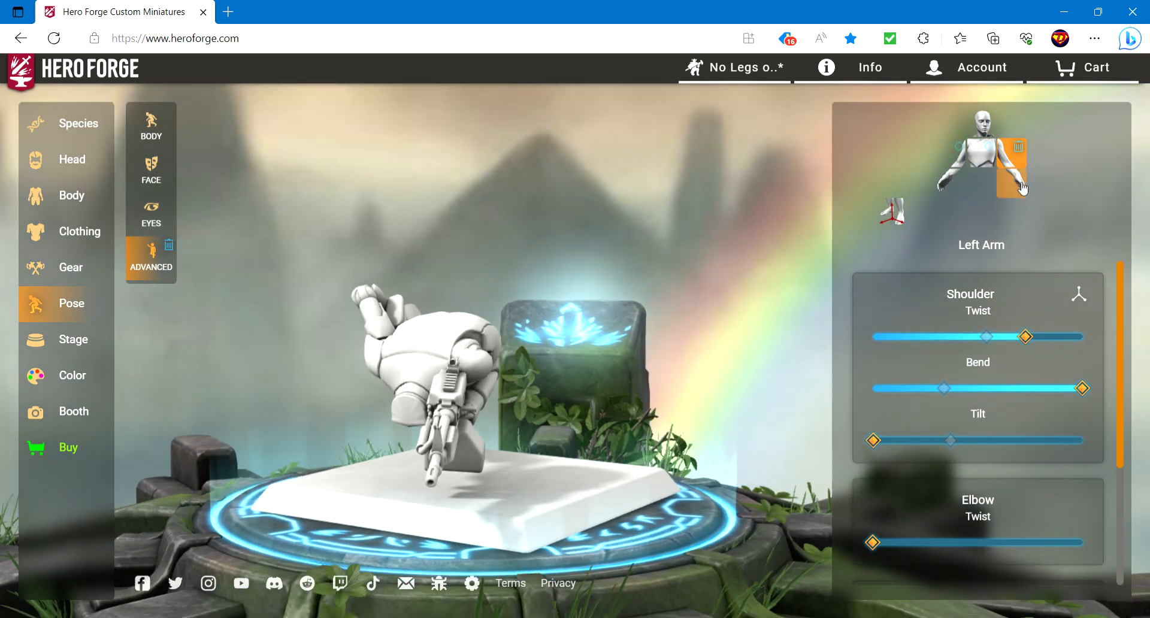
# Lower the left clavicle's bend to below the midpoint and set its tilt to minimum
pyautogui.click(1023, 188)
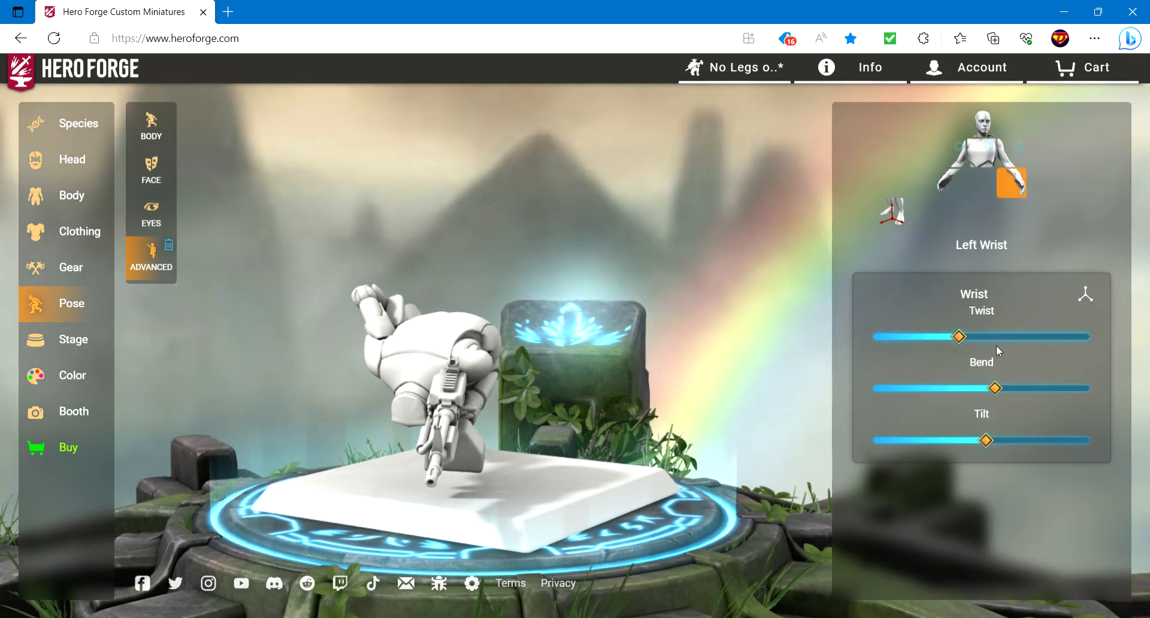
pyautogui.click(1011, 154)
pyautogui.scroll(-5, 1005, 362)
pyautogui.moveTo(980, 458); pyautogui.dragTo(940, 477)
pyautogui.moveTo(978, 513); pyautogui.dragTo(859, 535)
pyautogui.moveTo(588, 407); pyautogui.dragTo(413, 449)
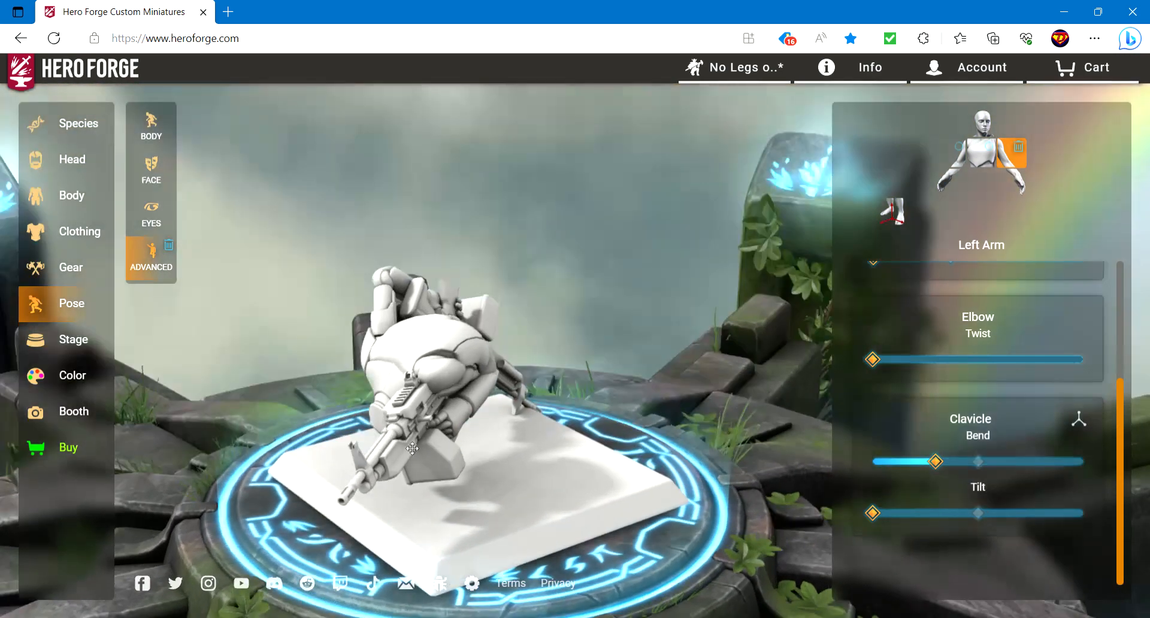
pyautogui.moveTo(529, 442); pyautogui.dragTo(531, 401)
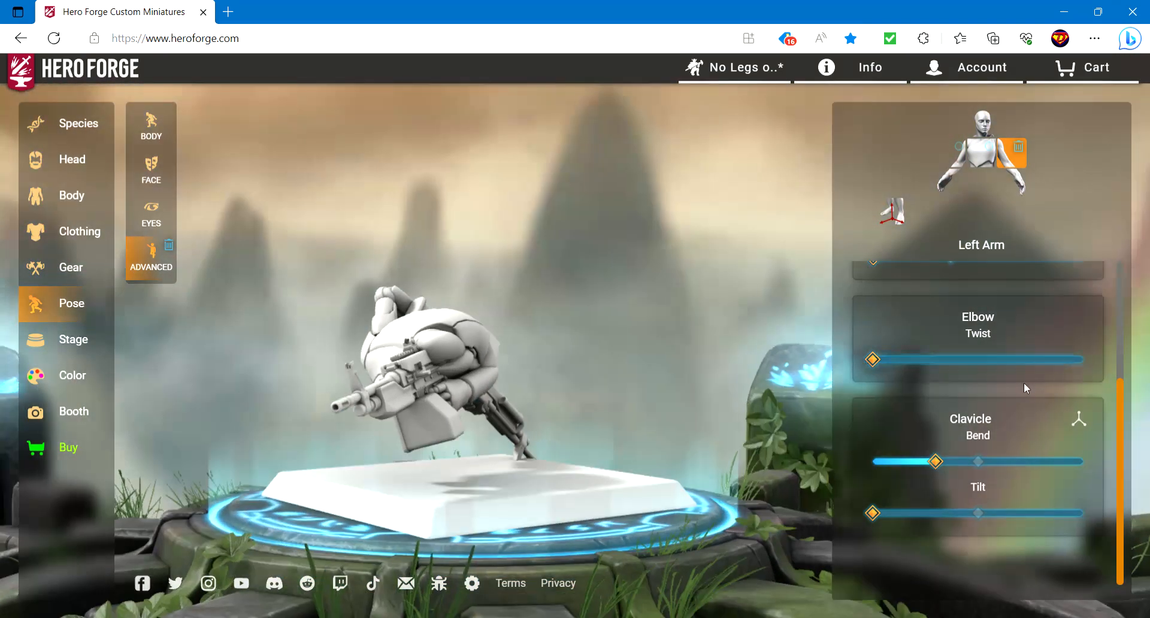
# Set the left shoulder's twist to 0.15, its tilt to slightly above minimum and its bend to maximum
pyautogui.scroll(3, 1018, 381)
pyautogui.moveTo(1026, 337); pyautogui.dragTo(994, 337)
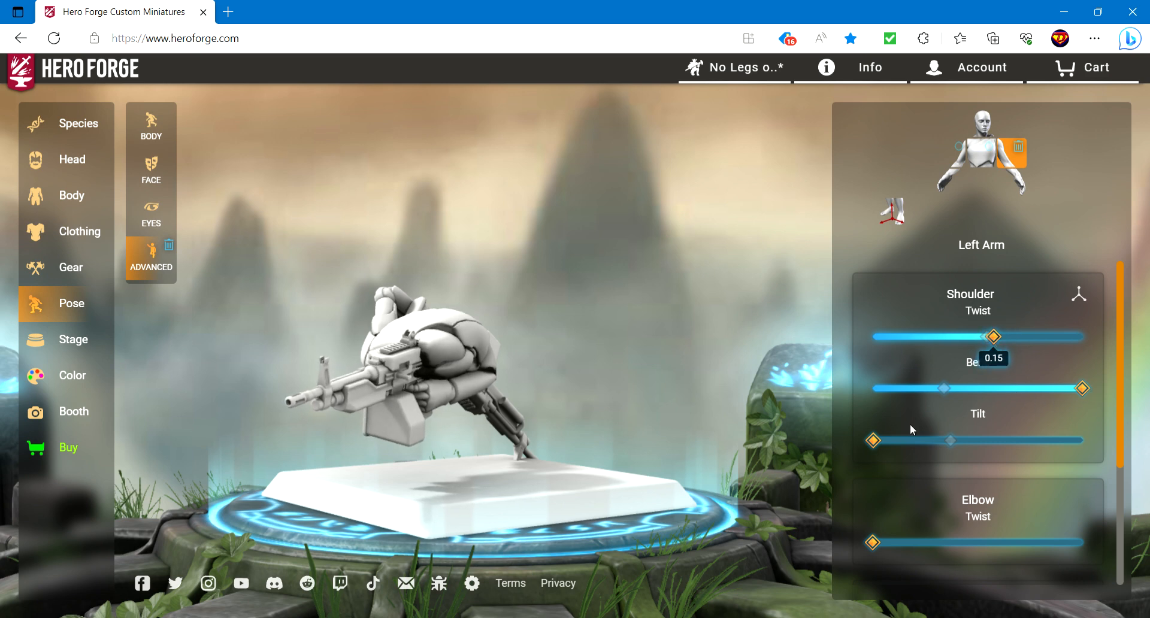
pyautogui.moveTo(881, 442); pyautogui.dragTo(890, 444)
pyautogui.moveTo(1083, 389)
pyautogui.mouseDown()
pyautogui.moveTo(1054, 390)
pyautogui.moveTo(1102, 398)
pyautogui.mouseUp()
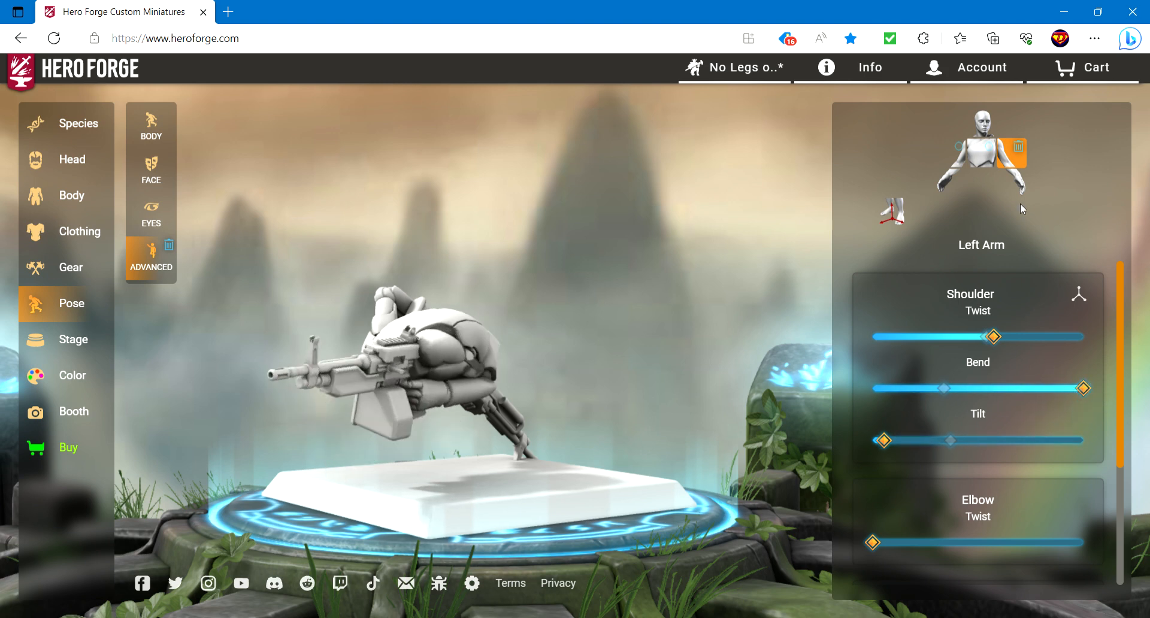
# Lower the left wrist's twist slightly and check the rifle's aim from the front
pyautogui.click(1013, 183)
pyautogui.moveTo(962, 337)
pyautogui.mouseDown()
pyautogui.moveTo(981, 338)
pyautogui.moveTo(952, 338)
pyautogui.mouseUp()
pyautogui.moveTo(517, 377); pyautogui.dragTo(626, 378)
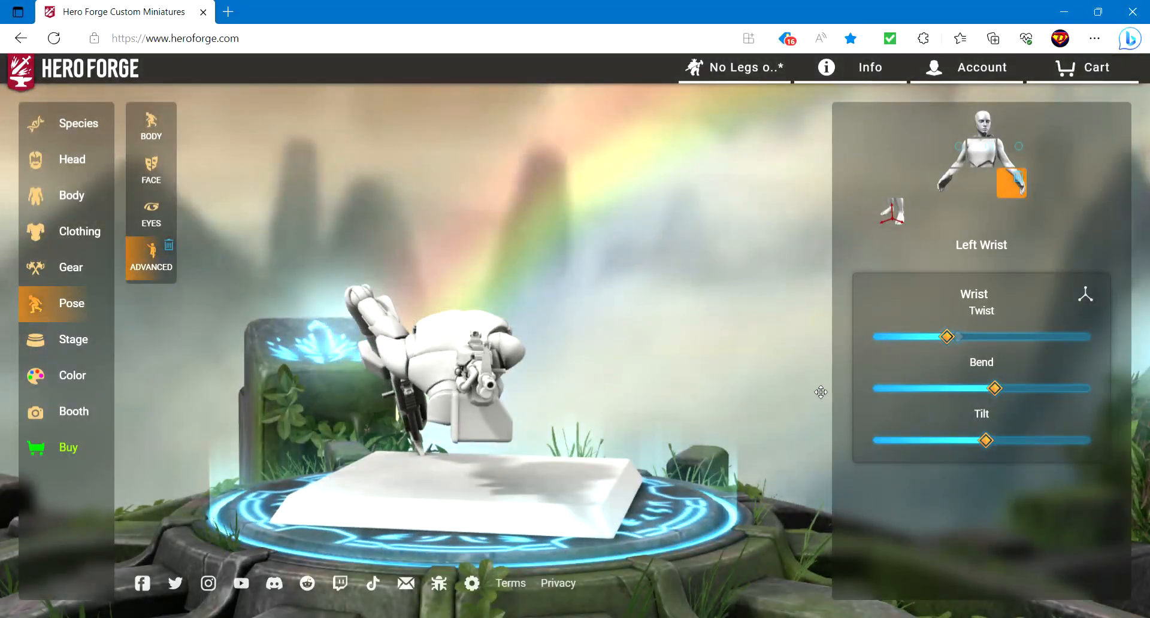
# Reduce the left clavicle's bend to nearly minimum and raise the left shoulder's twist to well above the midpoint
pyautogui.click(1012, 152)
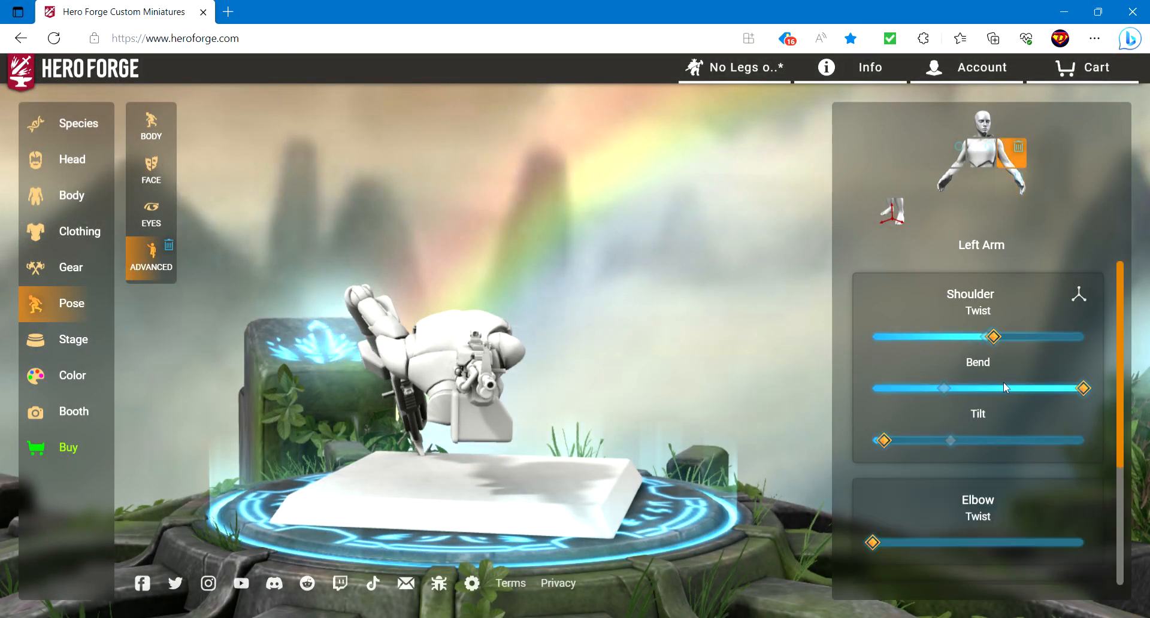
pyautogui.scroll(-3, 988, 419)
pyautogui.moveTo(937, 463); pyautogui.dragTo(863, 465)
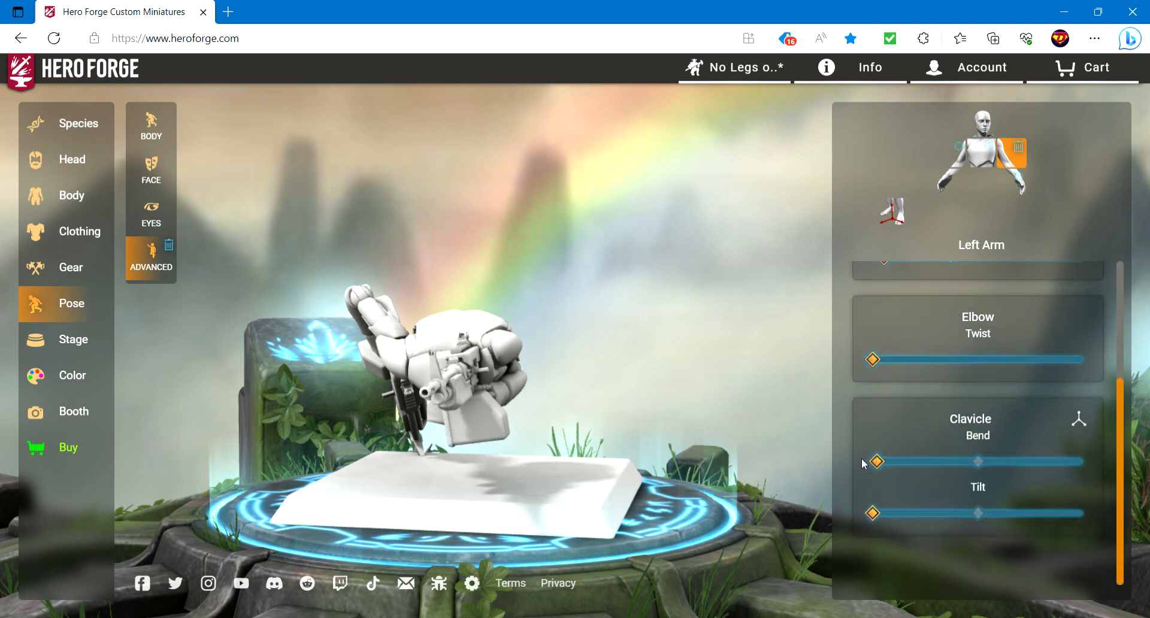
pyautogui.moveTo(876, 516)
pyautogui.mouseDown()
pyautogui.moveTo(916, 522)
pyautogui.moveTo(859, 518)
pyautogui.mouseUp()
pyautogui.scroll(3, 996, 429)
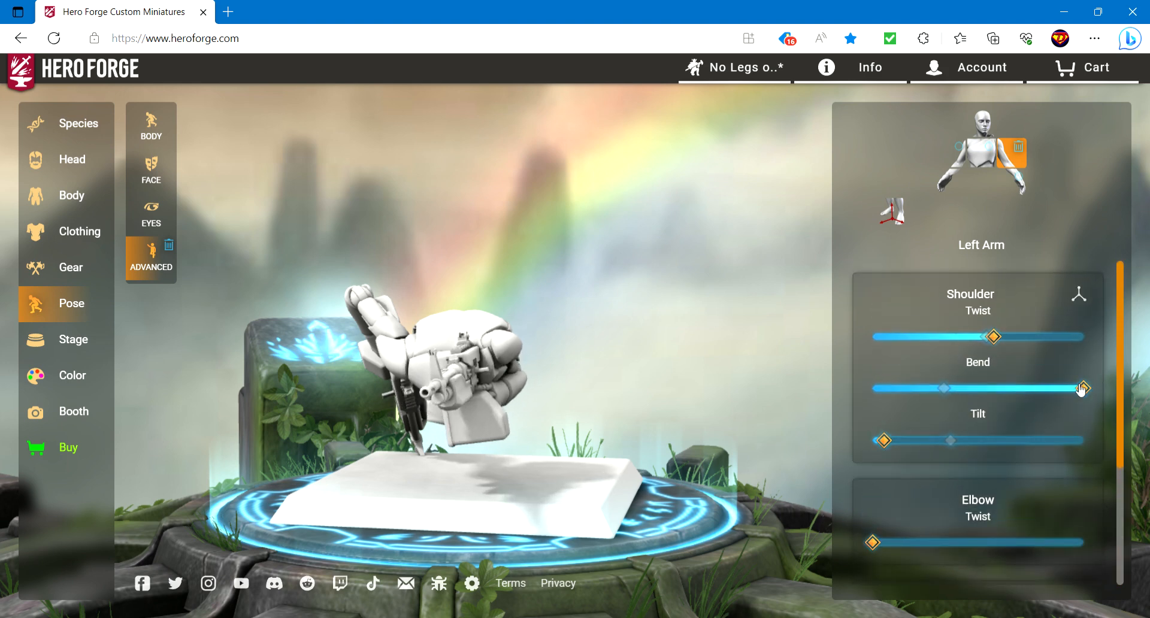
pyautogui.moveTo(1084, 390); pyautogui.dragTo(1100, 412)
pyautogui.moveTo(994, 337); pyautogui.dragTo(1021, 350)
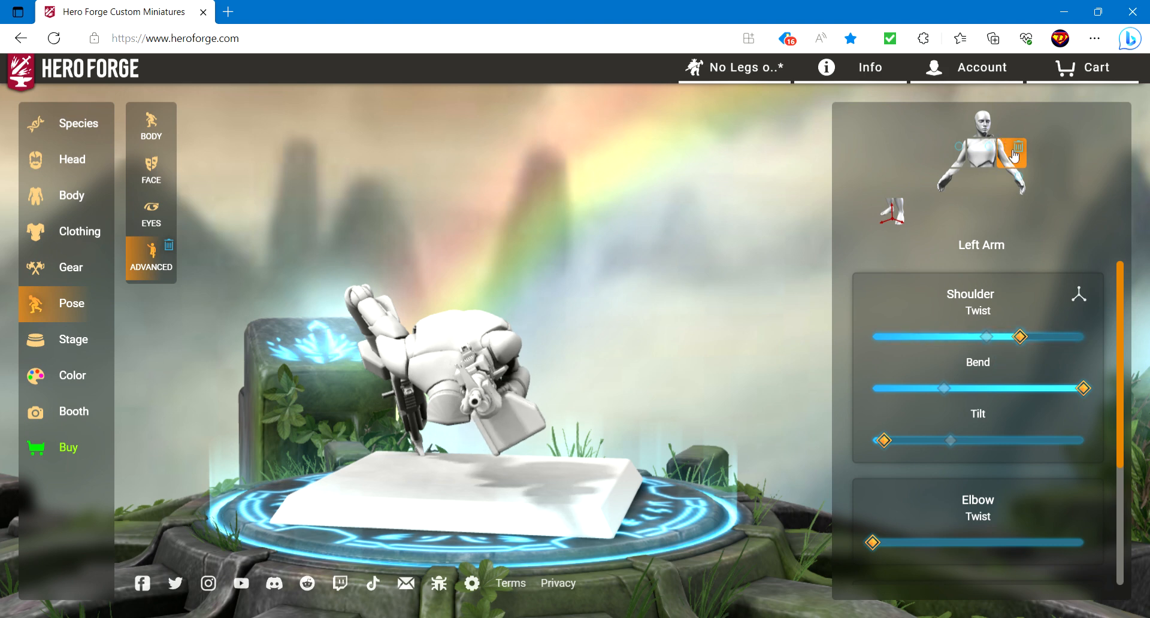
# Raise the left wrist's twist to just below the midpoint and set its tilt to -0.1
pyautogui.click(1020, 187)
pyautogui.moveTo(570, 380); pyautogui.dragTo(519, 380)
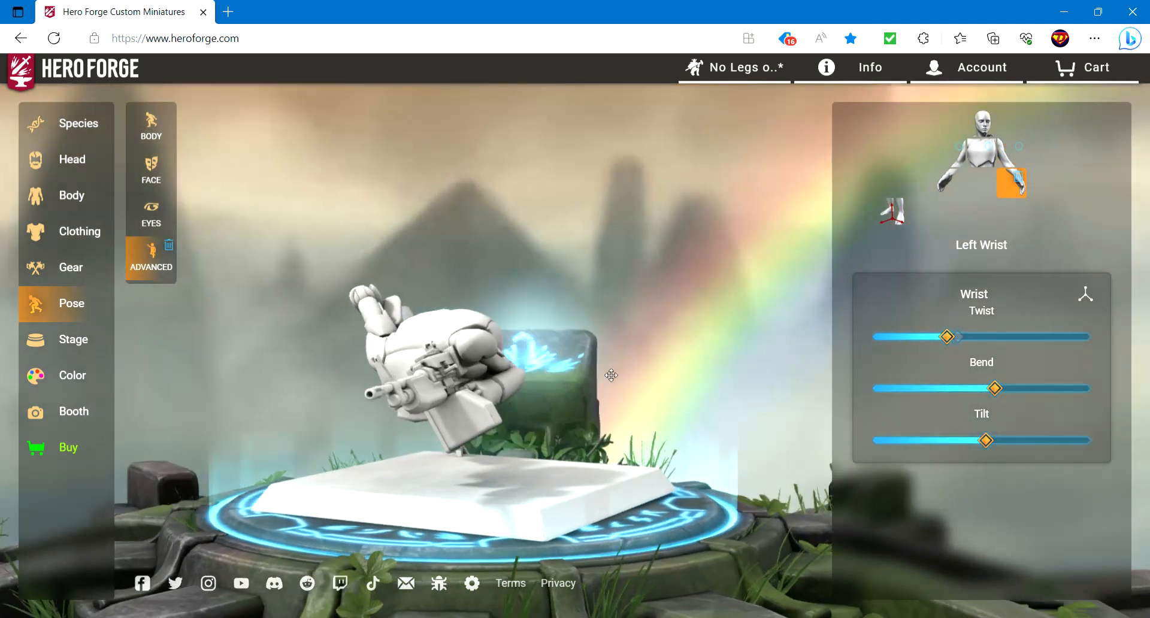
pyautogui.moveTo(957, 339)
pyautogui.mouseDown()
pyautogui.moveTo(983, 340)
pyautogui.moveTo(973, 339)
pyautogui.mouseUp()
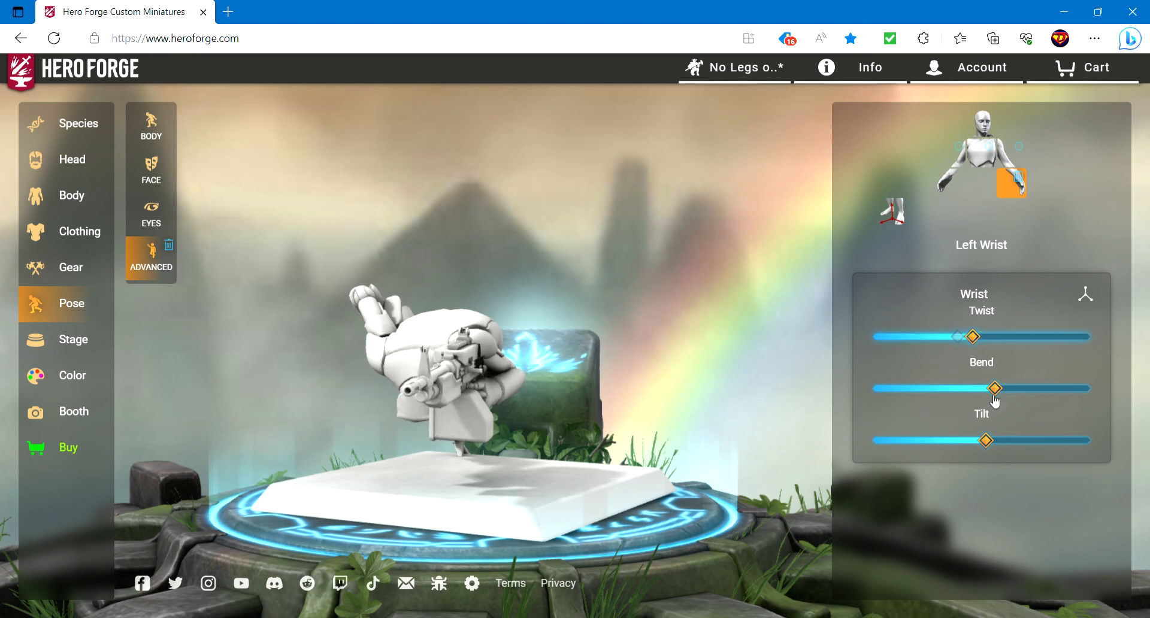
pyautogui.moveTo(996, 444); pyautogui.dragTo(978, 444)
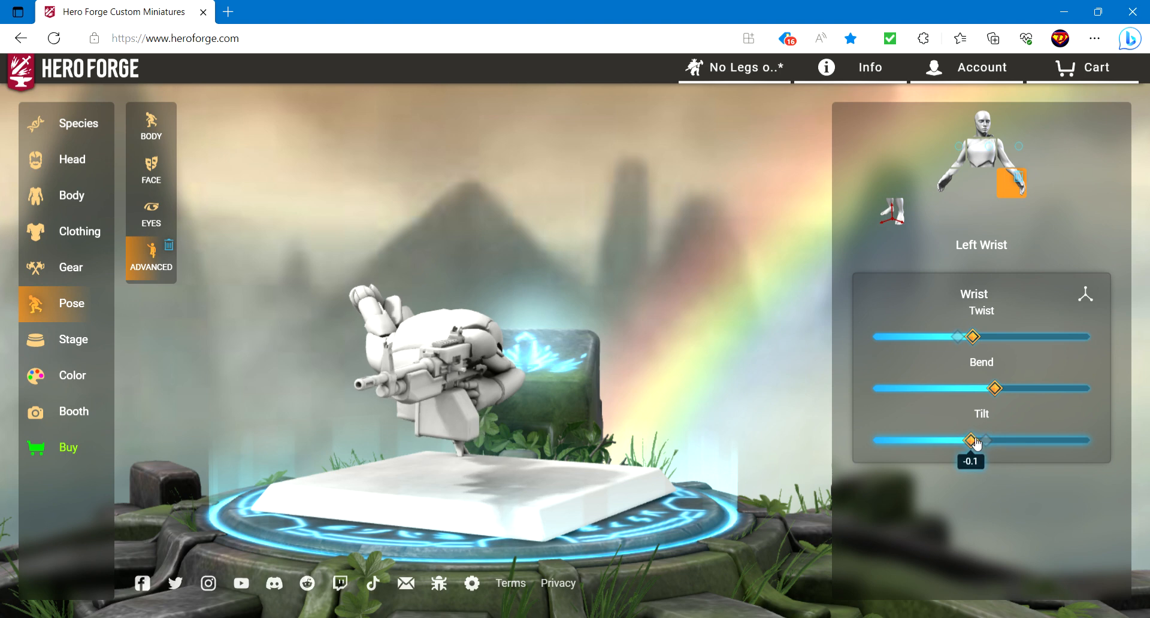
pyautogui.moveTo(571, 393); pyautogui.dragTo(597, 392)
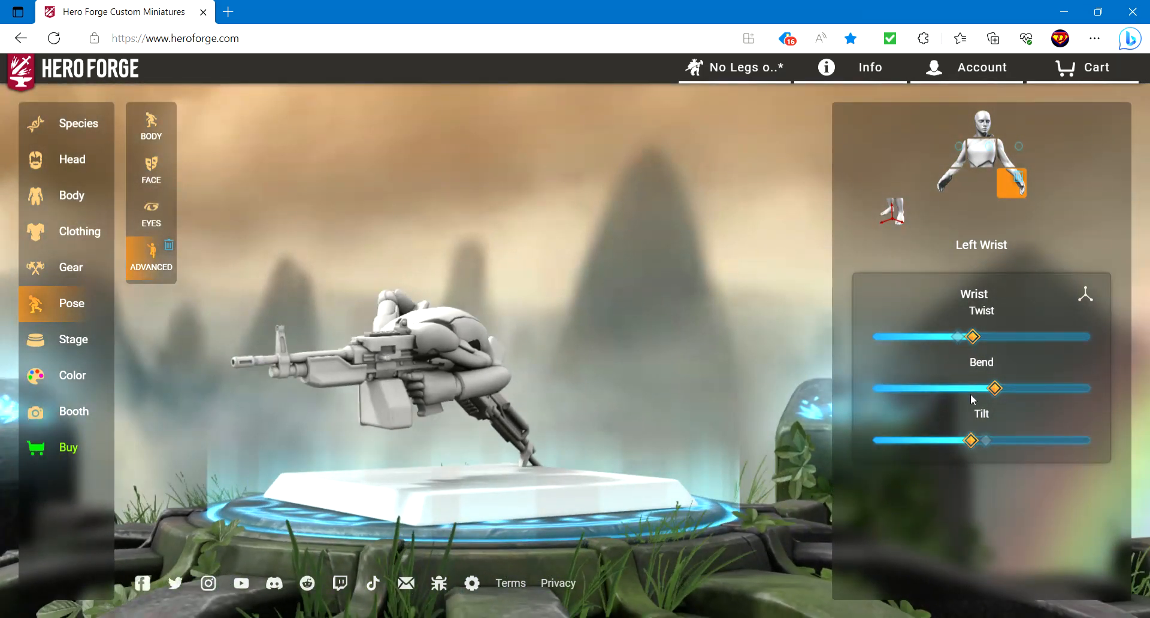
# Set the left wrist's bend to 0.22 and lower its twist very slightly to align the rifle
pyautogui.moveTo(996, 390); pyautogui.dragTo(1010, 394)
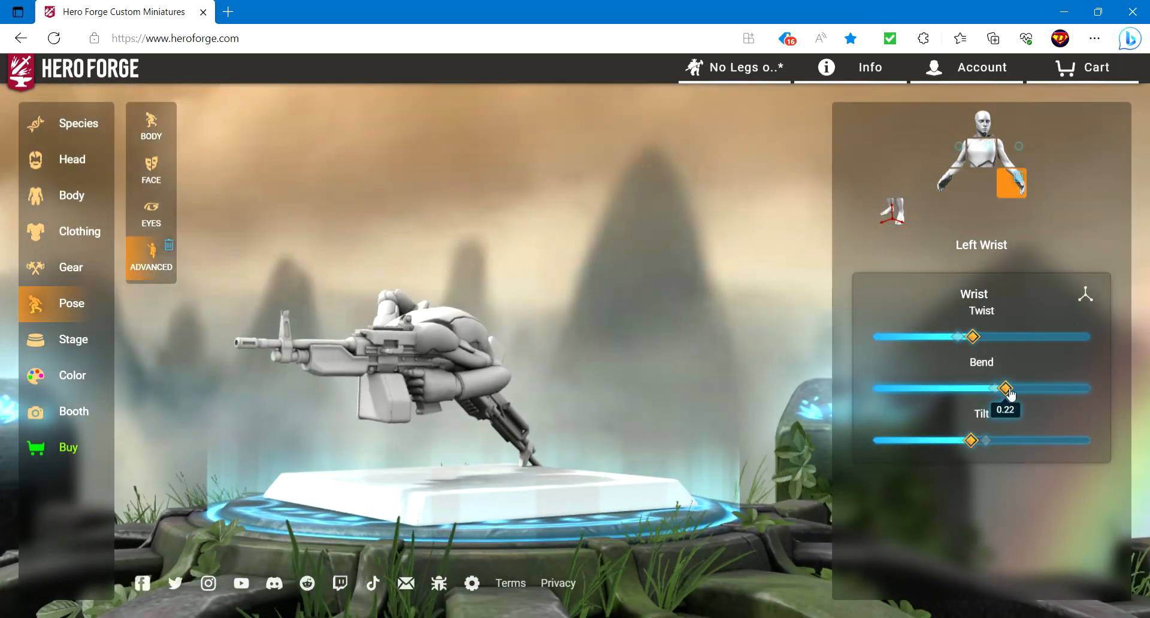
pyautogui.moveTo(388, 401); pyautogui.dragTo(523, 393)
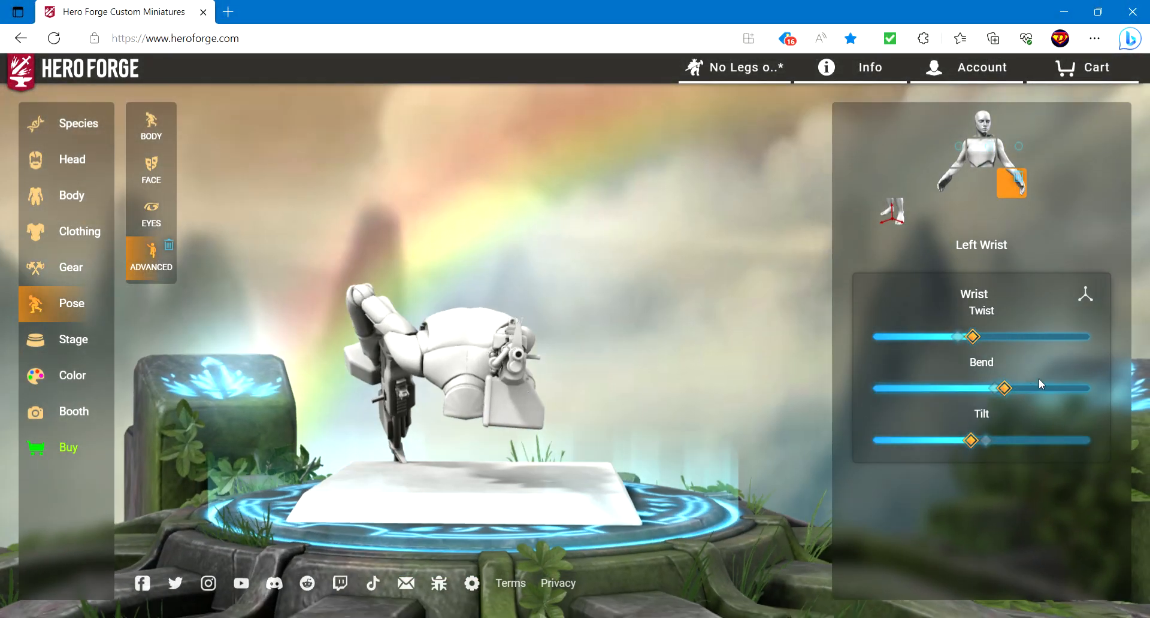
pyautogui.moveTo(980, 339); pyautogui.dragTo(976, 342)
pyautogui.moveTo(593, 410); pyautogui.dragTo(459, 422)
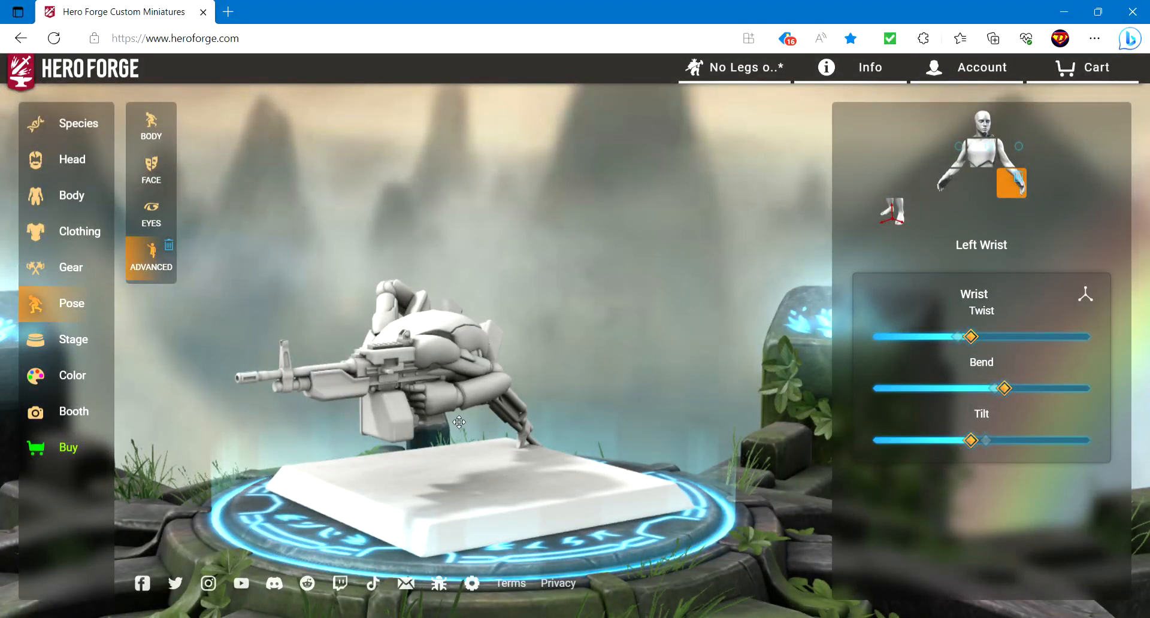
# Match the right shoulder to the left arm's settings: twist well above the midpoint, bend at maximum and tilt slightly above minimum
pyautogui.click(1018, 153)
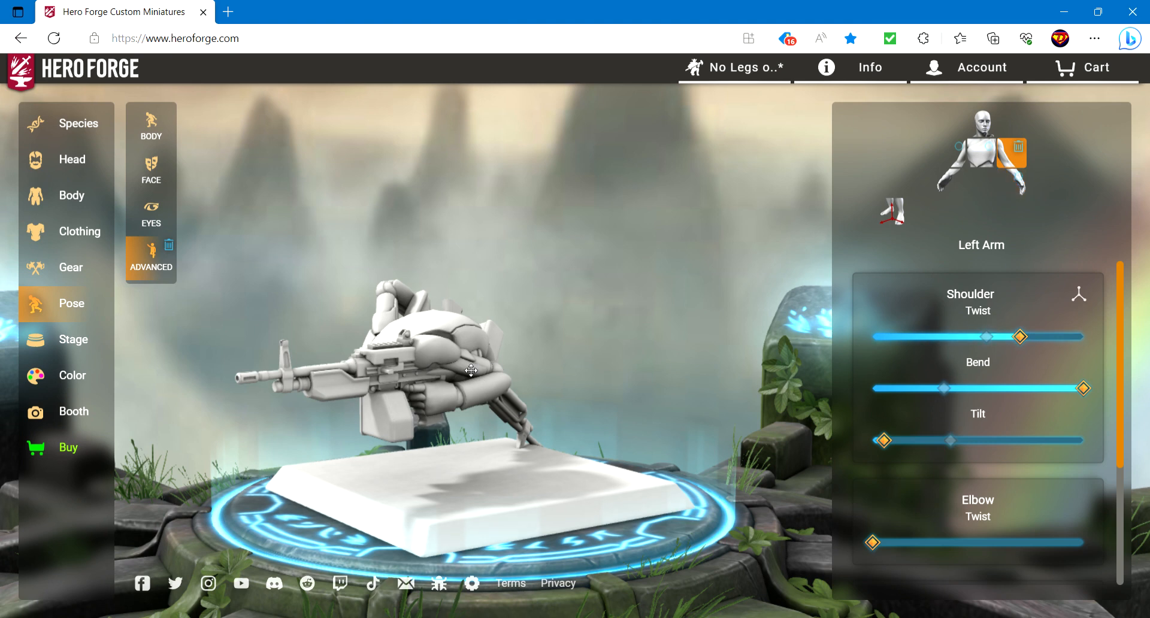
pyautogui.click(960, 155)
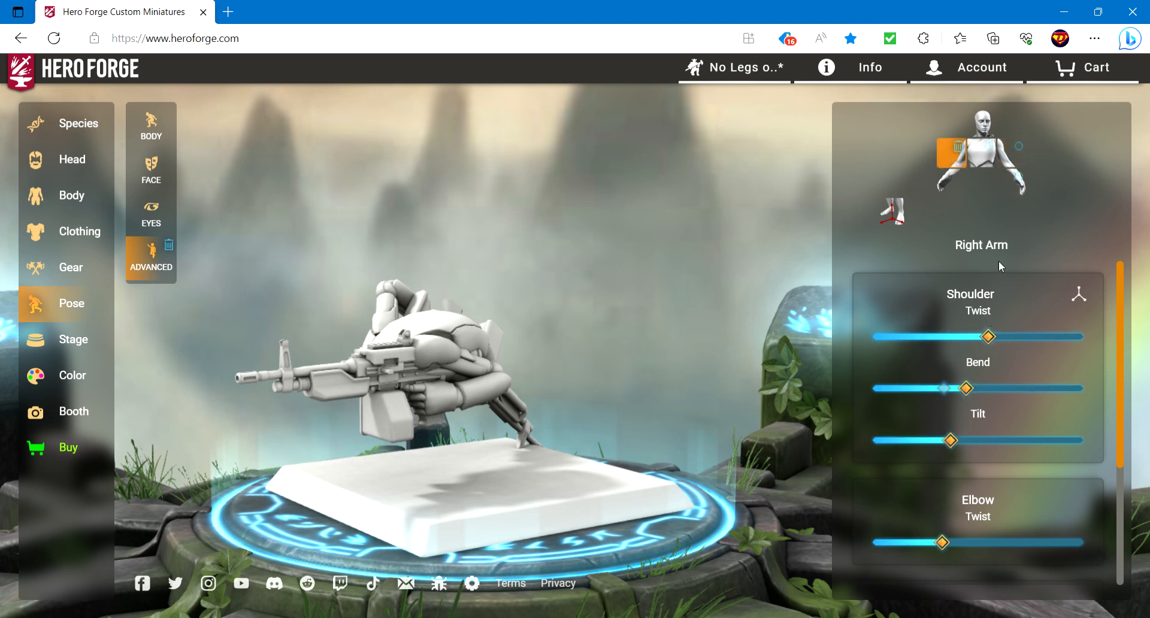
pyautogui.click(1011, 157)
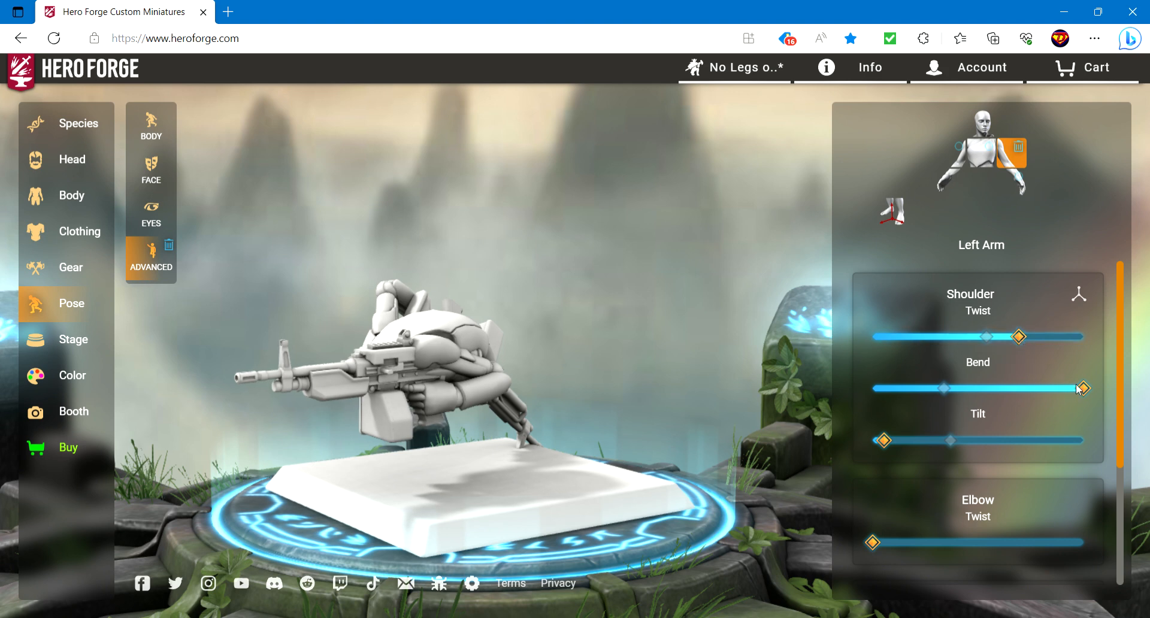
pyautogui.moveTo(890, 447)
pyautogui.click(954, 155)
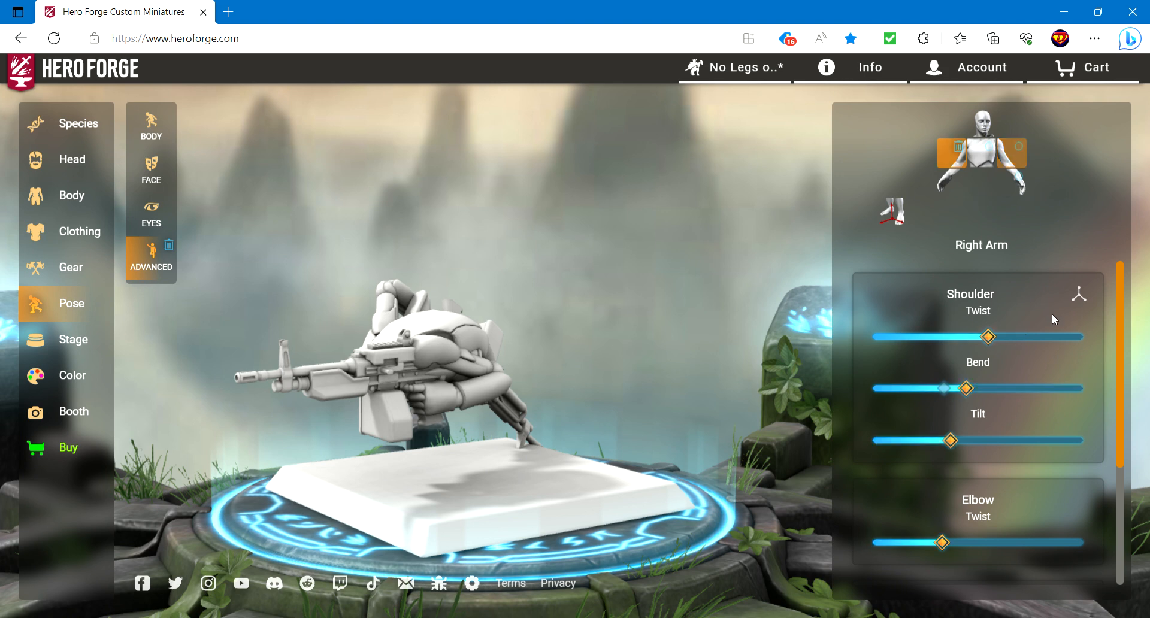
pyautogui.click(1062, 333)
pyautogui.moveTo(1050, 340); pyautogui.dragTo(1027, 340)
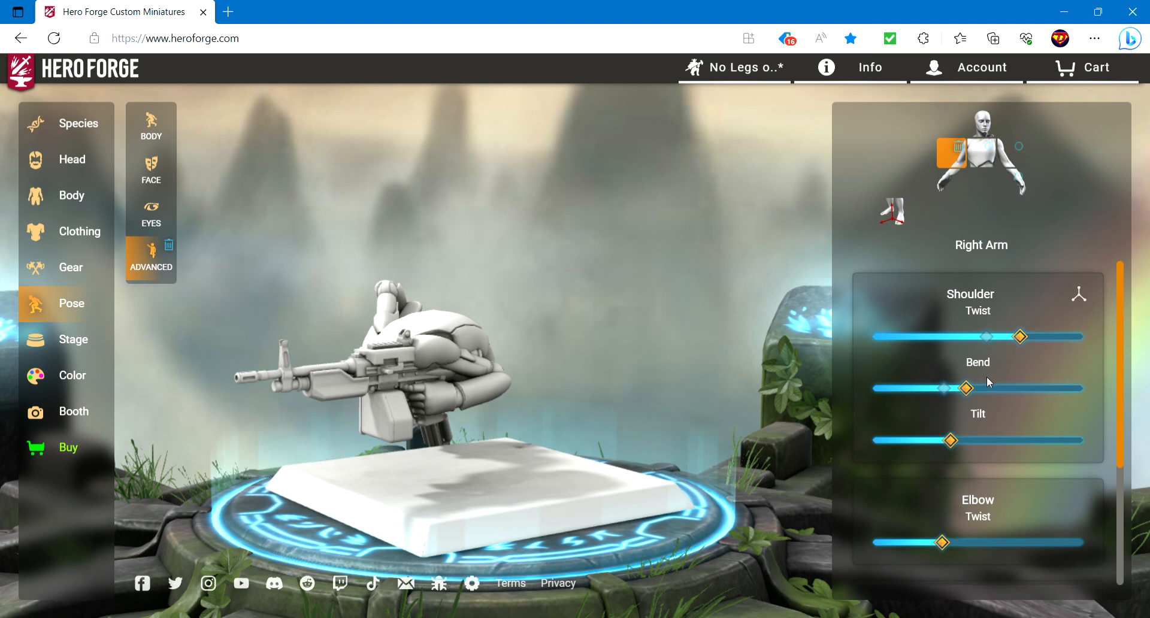
pyautogui.moveTo(983, 388); pyautogui.dragTo(1085, 389)
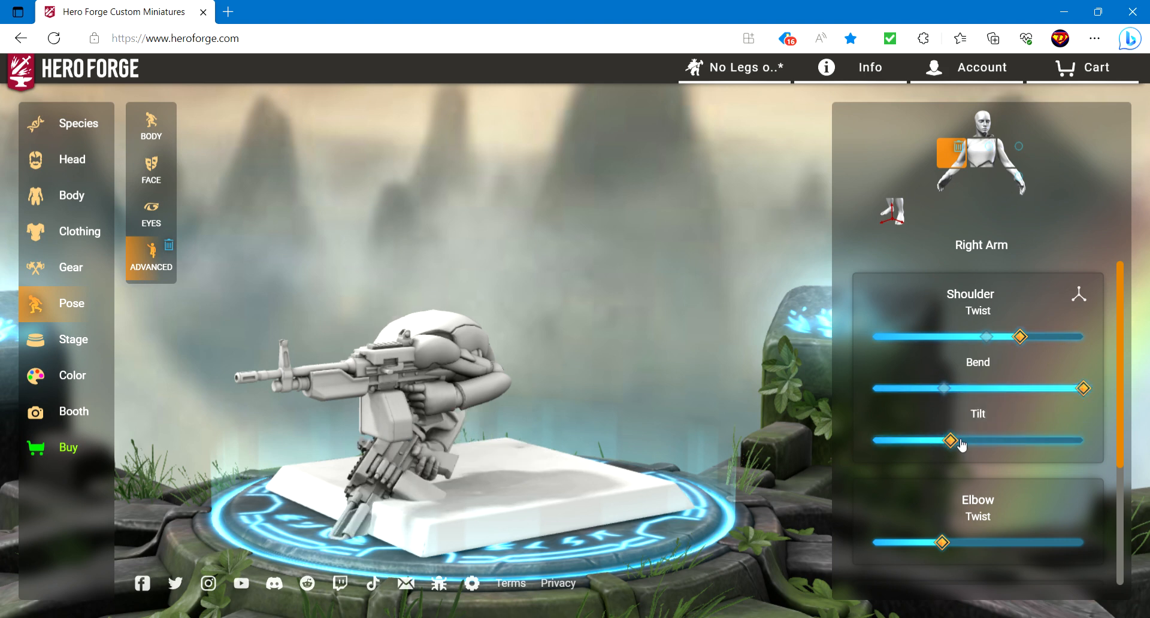
pyautogui.moveTo(909, 454); pyautogui.dragTo(889, 448)
# Set the right arm's elbow twist to minimum to match the left arm
pyautogui.click(1010, 159)
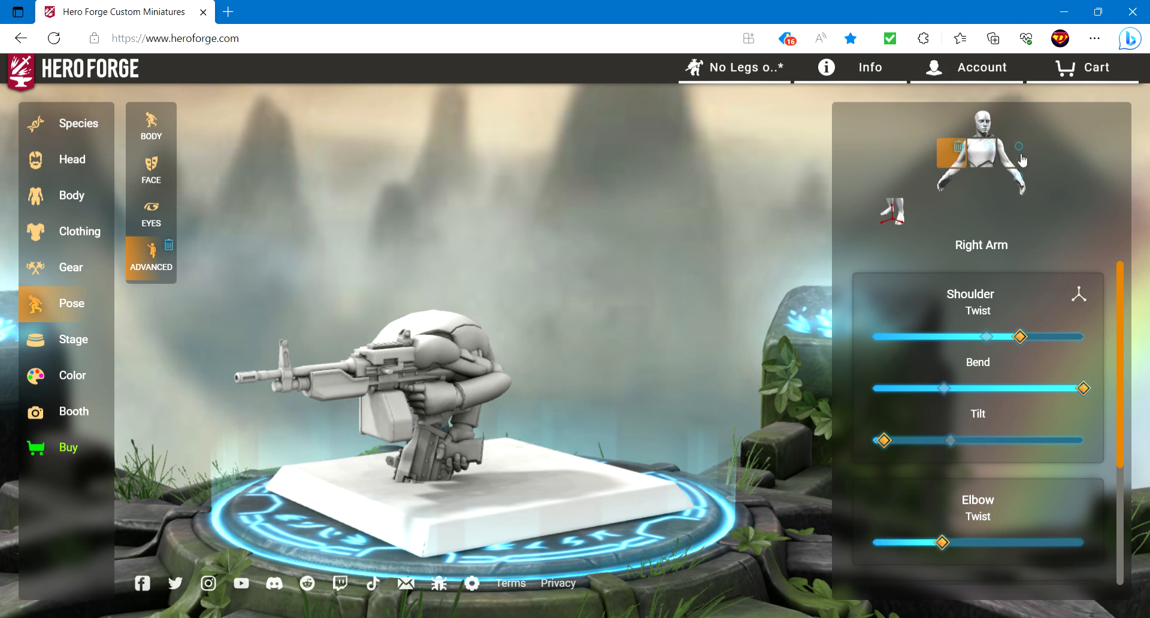
pyautogui.moveTo(872, 542)
pyautogui.mouseDown()
pyautogui.moveTo(1103, 519)
pyautogui.moveTo(866, 539)
pyautogui.mouseUp()
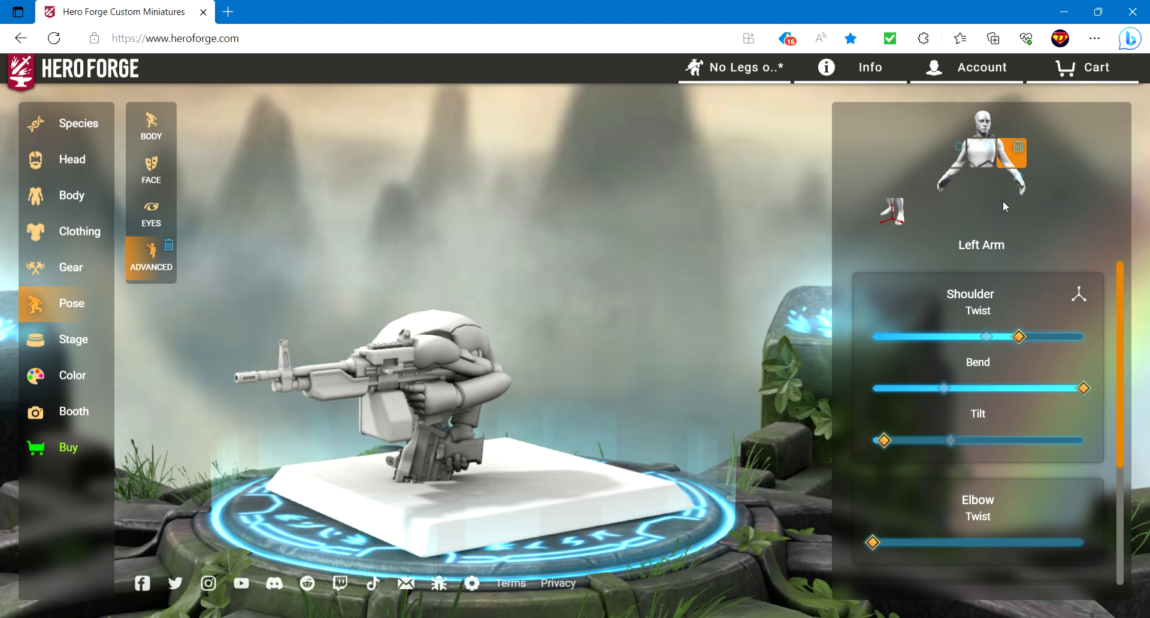
pyautogui.click(958, 157)
pyautogui.moveTo(873, 542); pyautogui.dragTo(1106, 515)
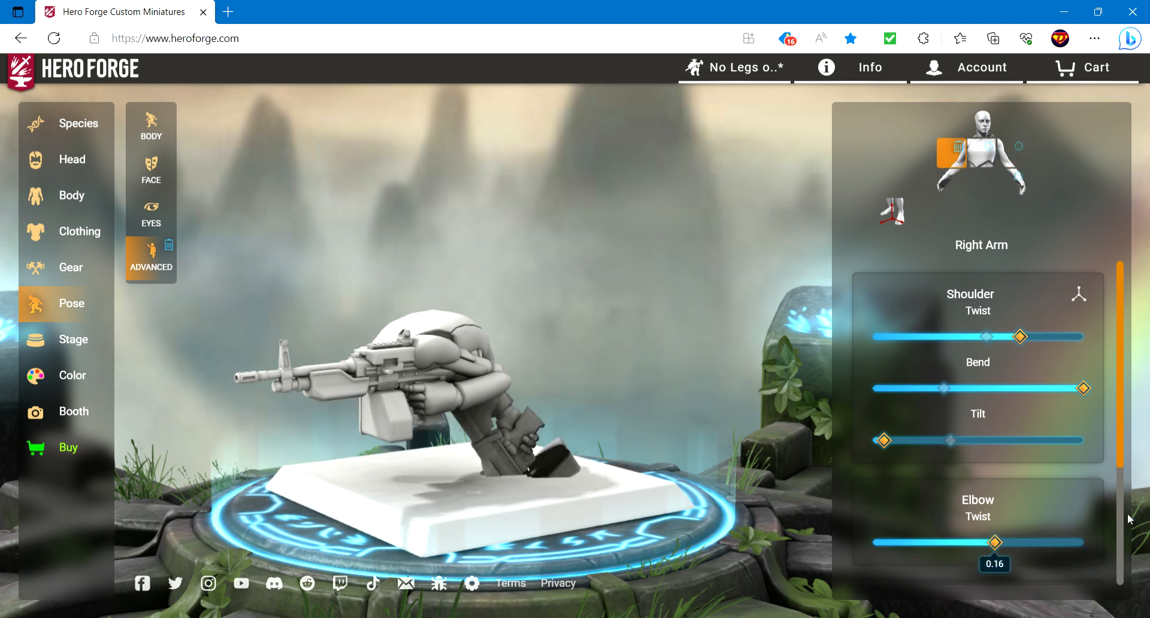
pyautogui.moveTo(1026, 508); pyautogui.dragTo(558, 328)
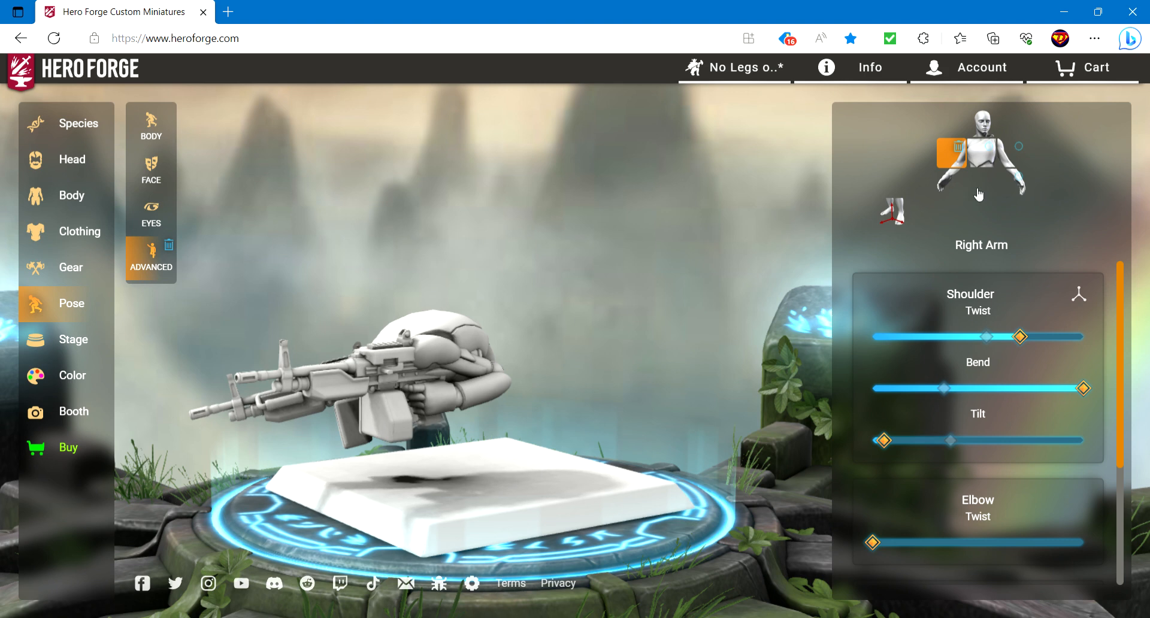
# Compare both arms' shoulder settings and fine-tune the right shoulder's twist to match the left
pyautogui.click(1011, 161)
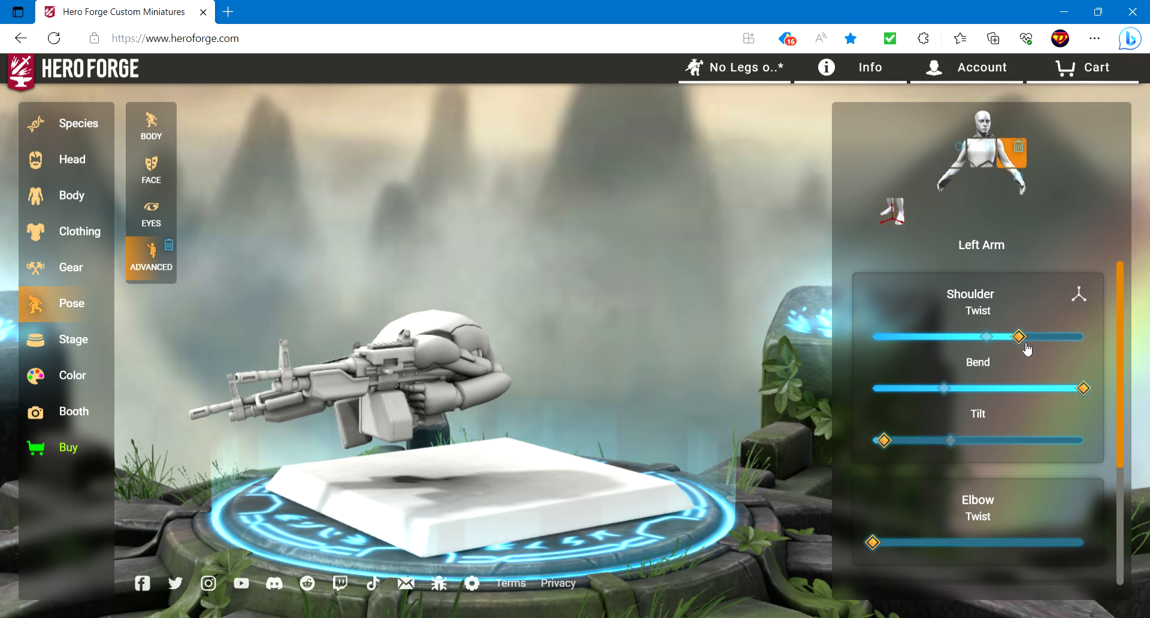
pyautogui.click(965, 156)
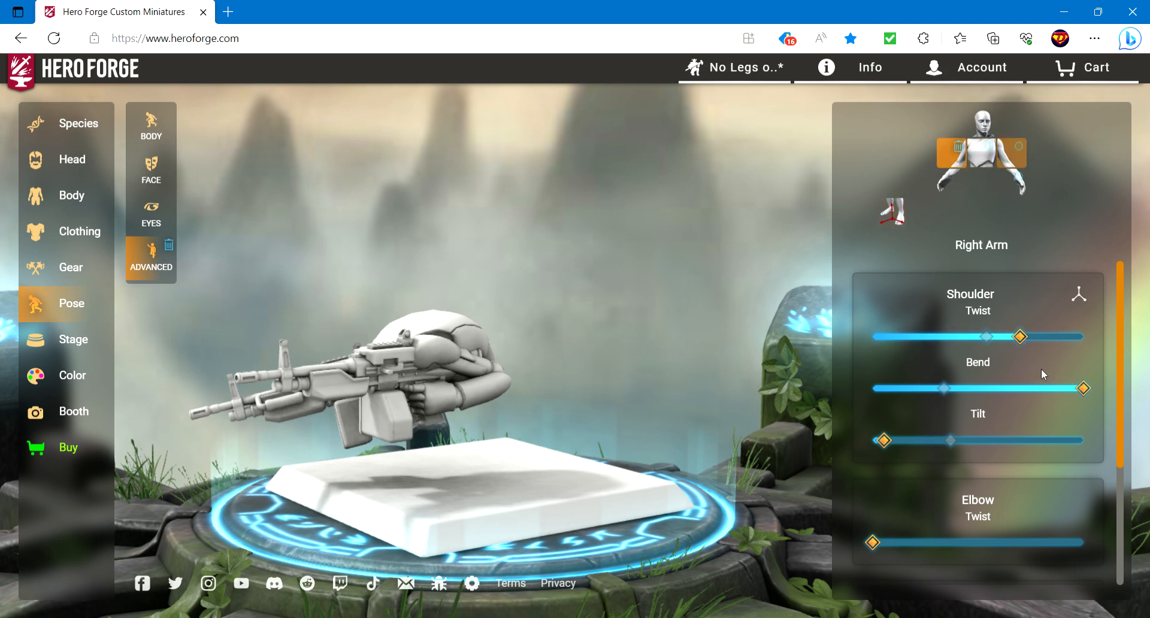
pyautogui.moveTo(1022, 341); pyautogui.dragTo(1025, 342)
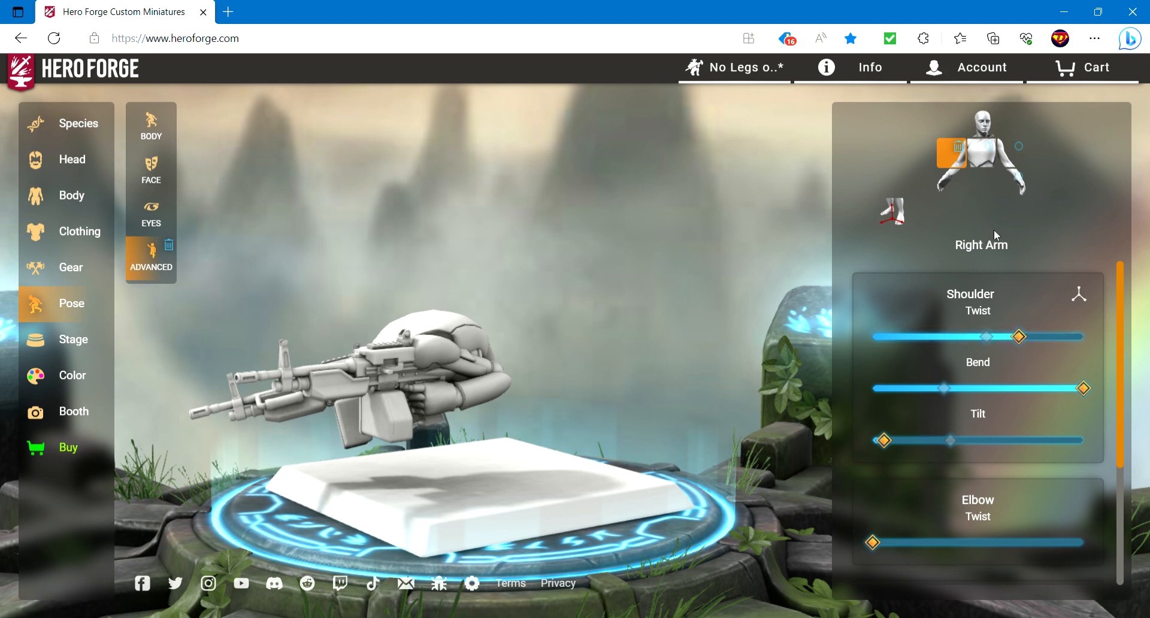
# Check the left wrist's twist, set its bend to 0.2 and keep its tilt at -0.1
pyautogui.click(1021, 190)
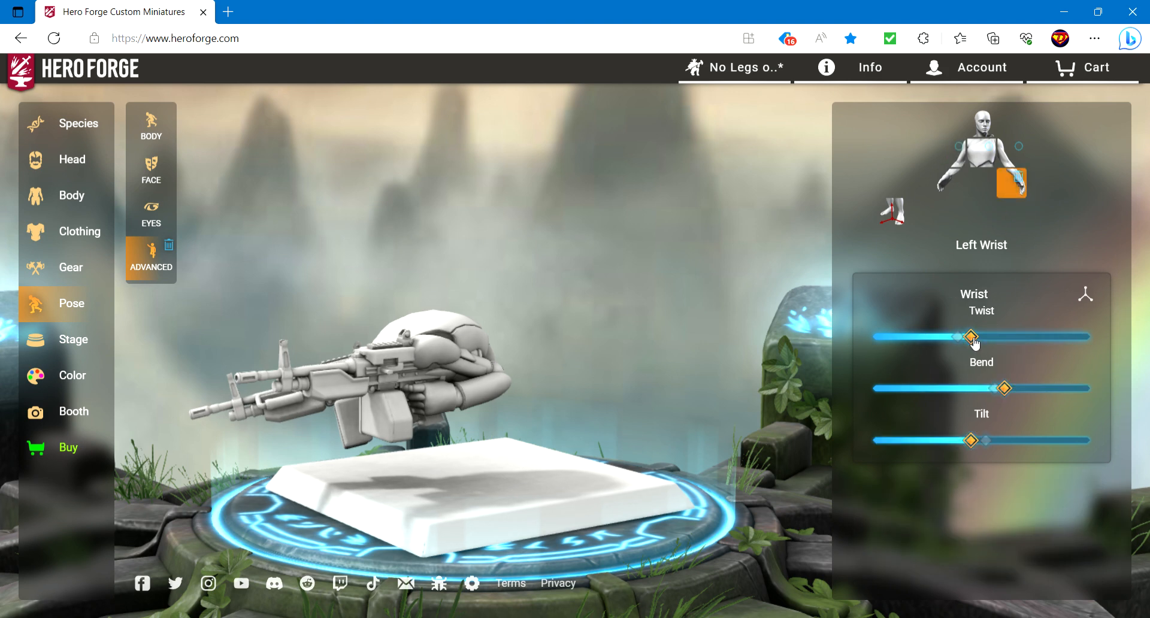
pyautogui.click(972, 338)
pyautogui.moveTo(1010, 394); pyautogui.dragTo(1009, 396)
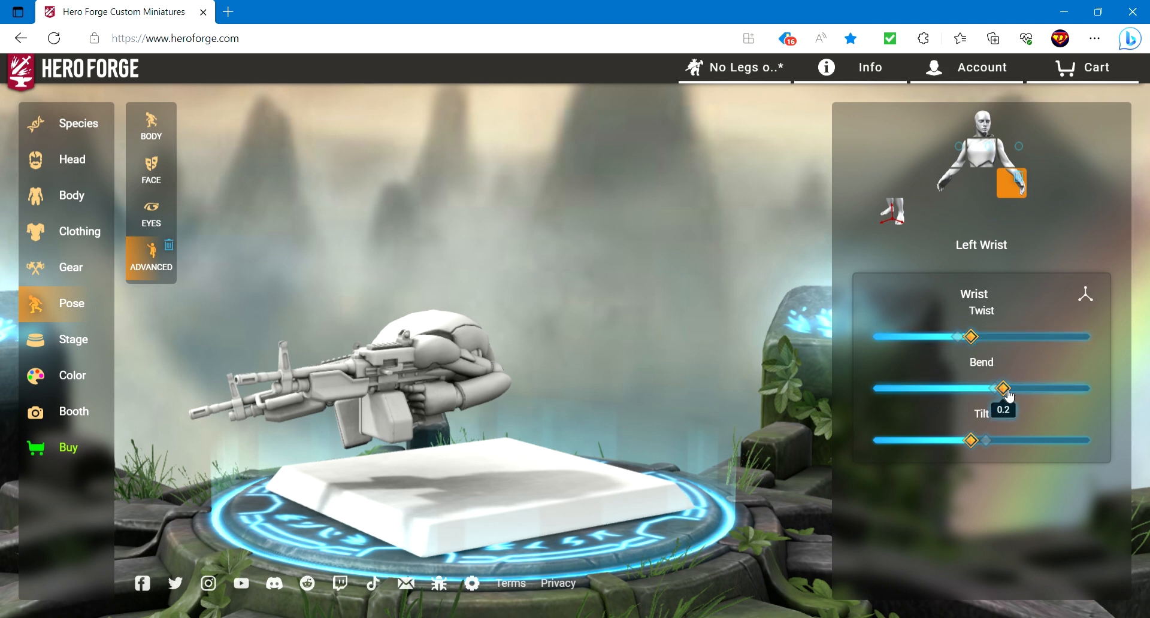
pyautogui.click(973, 441)
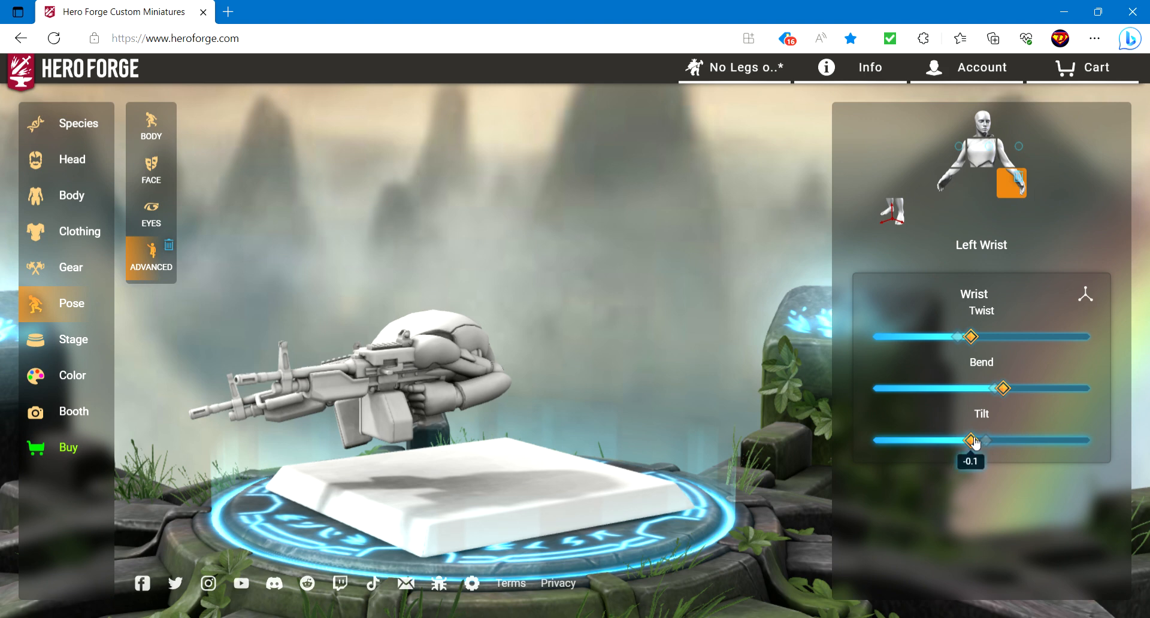
# Match the right wrist to the left one: twist slightly below the midpoint, bend slightly above it and tilt at -0.1
pyautogui.click(947, 181)
pyautogui.moveTo(966, 347); pyautogui.dragTo(1006, 394)
pyautogui.click(1013, 390)
pyautogui.moveTo(988, 443); pyautogui.dragTo(975, 444)
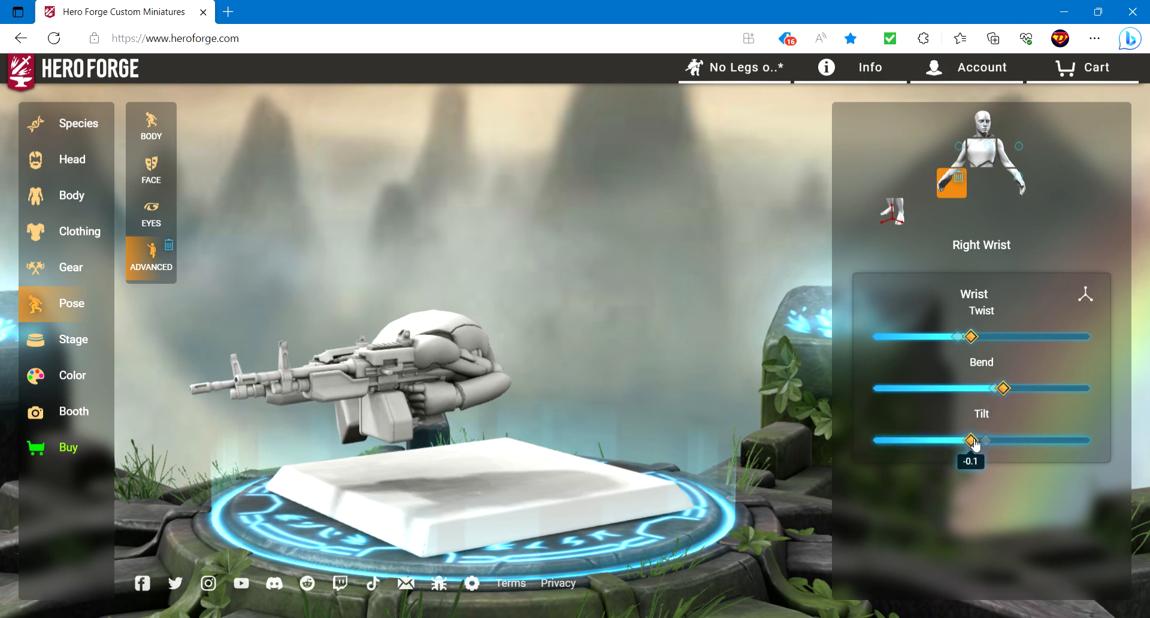
# Set the left arm's clavicle bend to -0.97 and its tilt to -1
pyautogui.click(1019, 157)
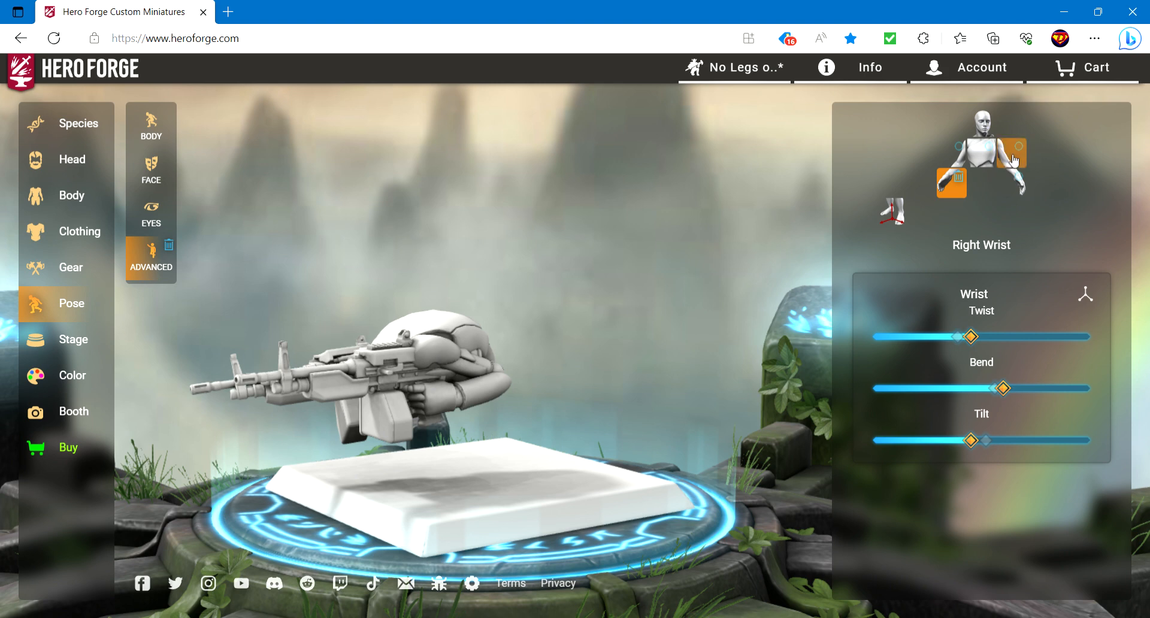
pyautogui.scroll(-3, 1026, 363)
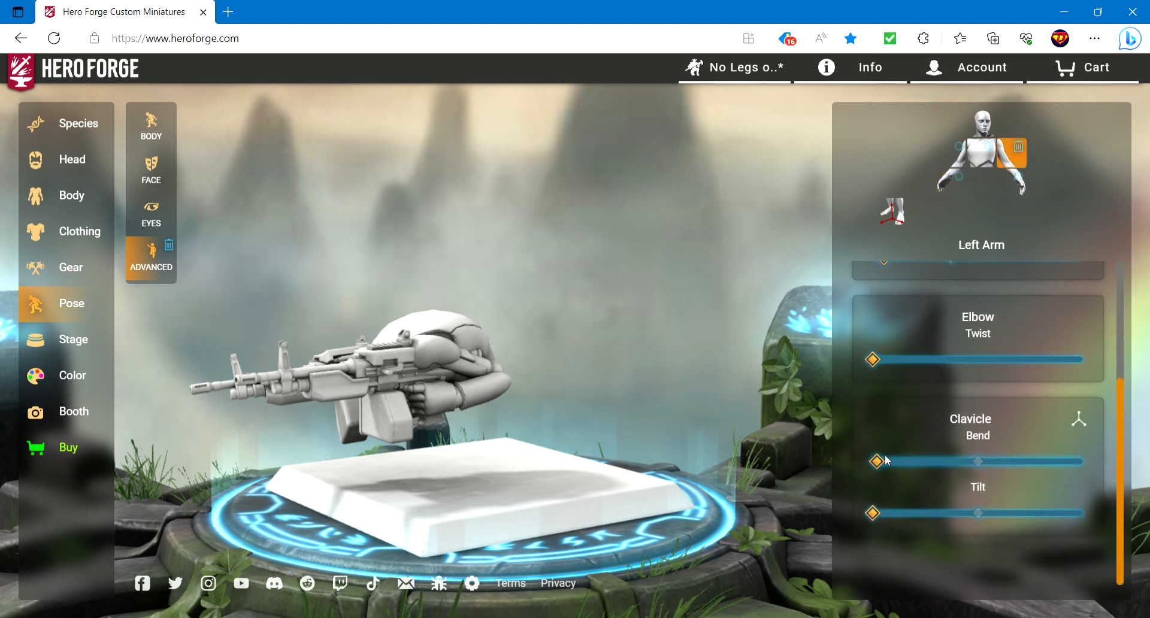
pyautogui.click(878, 463)
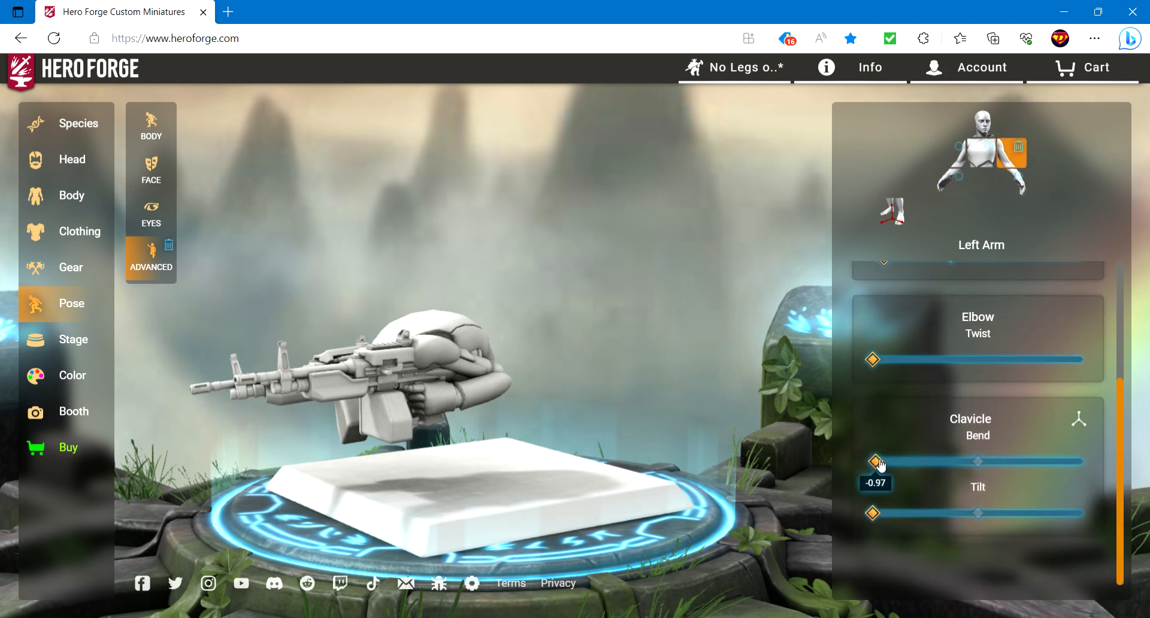
pyautogui.click(875, 513)
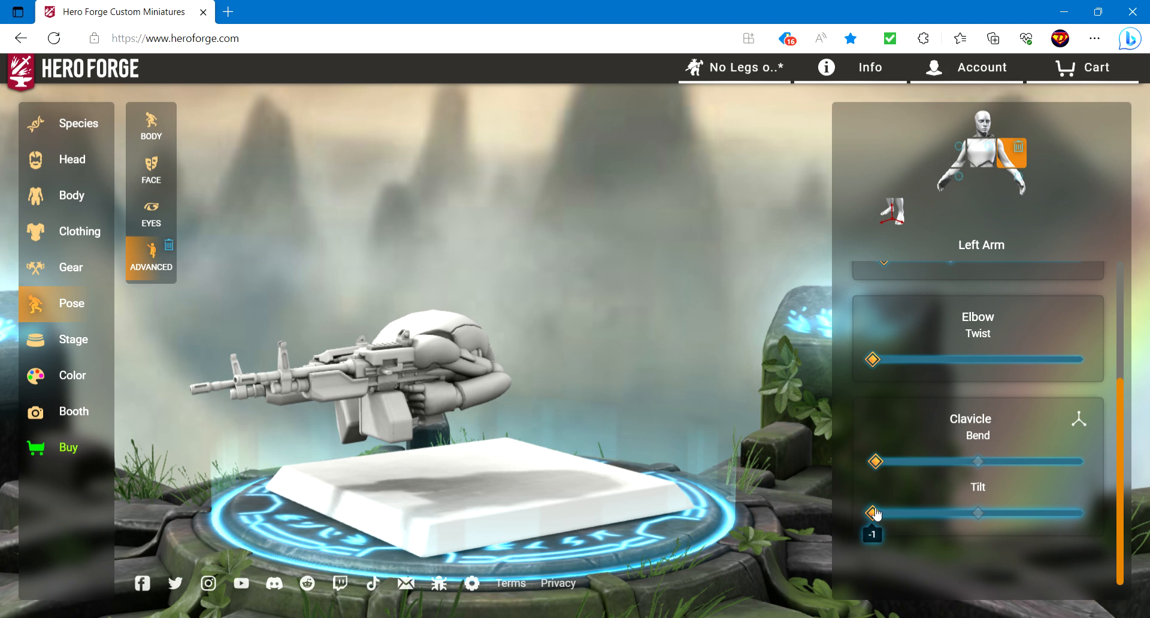
# Set the right arm's clavicle tilt to -1 and lower its bend almost to minimum to match the left arm
pyautogui.click(960, 149)
pyautogui.scroll(-3, 973, 373)
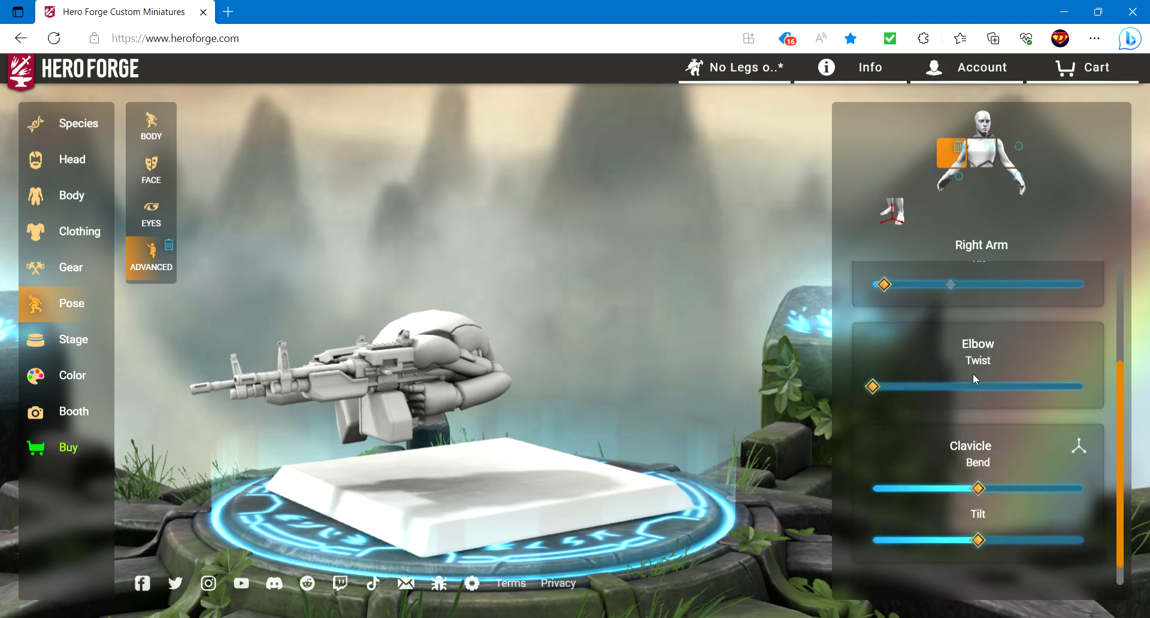
pyautogui.moveTo(978, 463); pyautogui.dragTo(880, 461)
pyautogui.moveTo(978, 514); pyautogui.dragTo(814, 512)
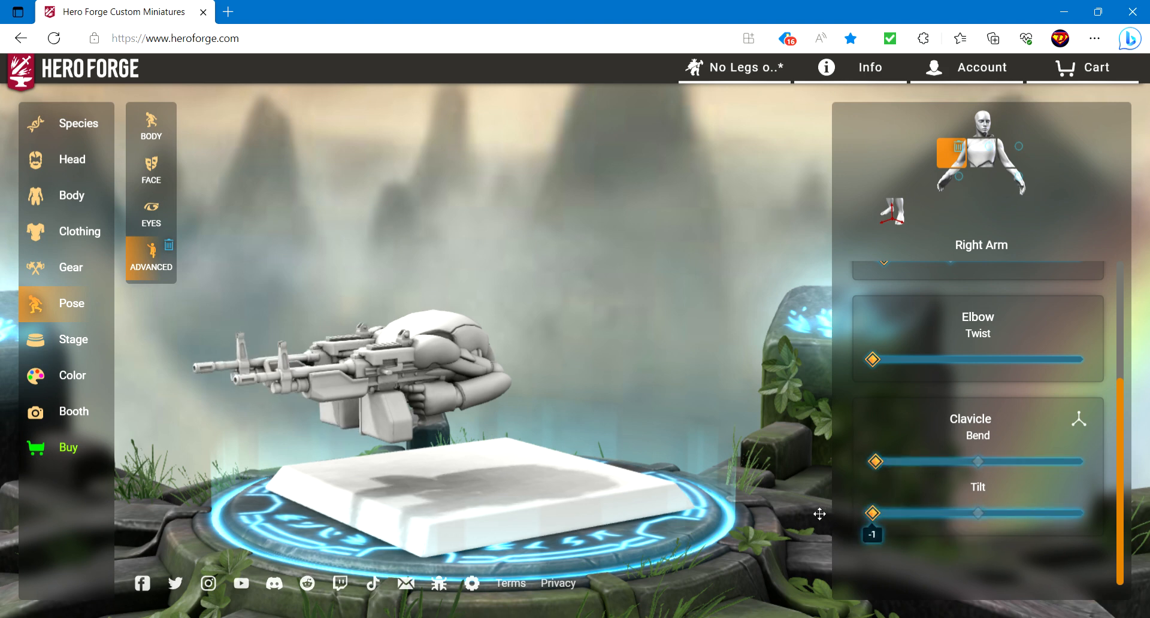
# Inspect the twin rifles' alignment from the front and both sides, comparing both arms' shoulder settings and the right wrist's settings
pyautogui.moveTo(542, 390); pyautogui.dragTo(477, 370)
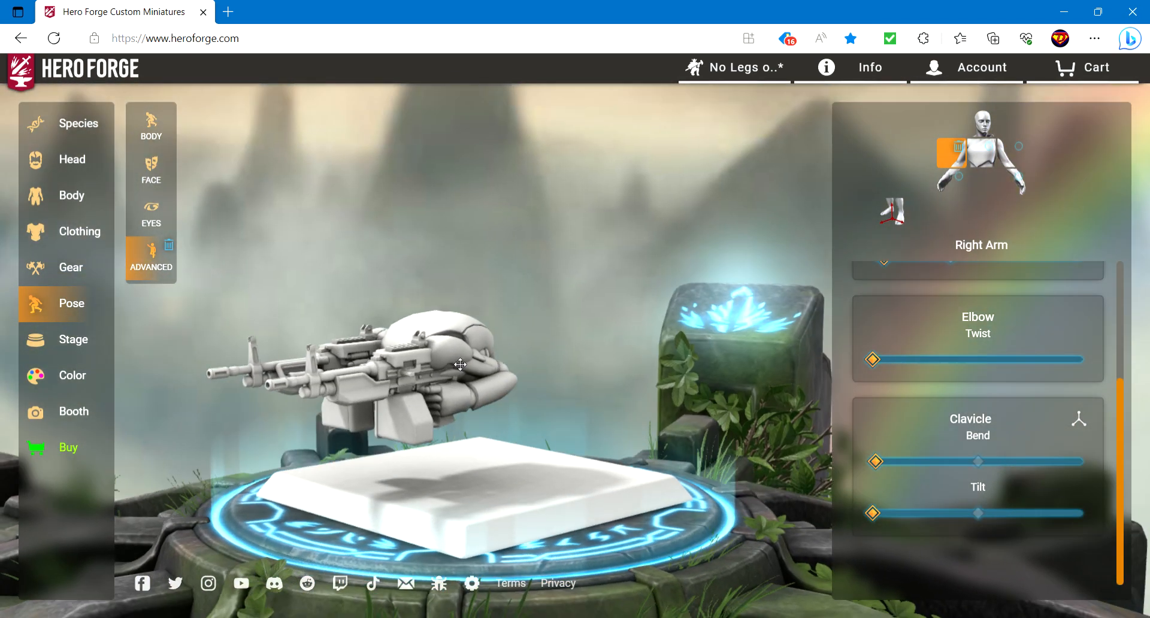
pyautogui.click(1007, 163)
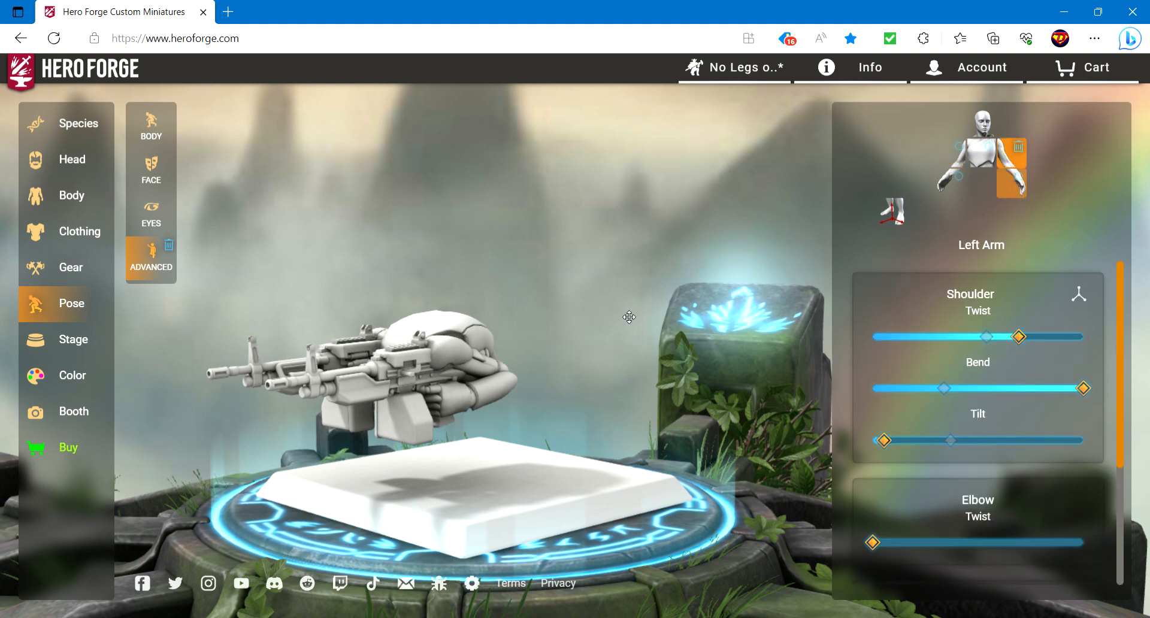
pyautogui.moveTo(410, 372); pyautogui.dragTo(863, 337)
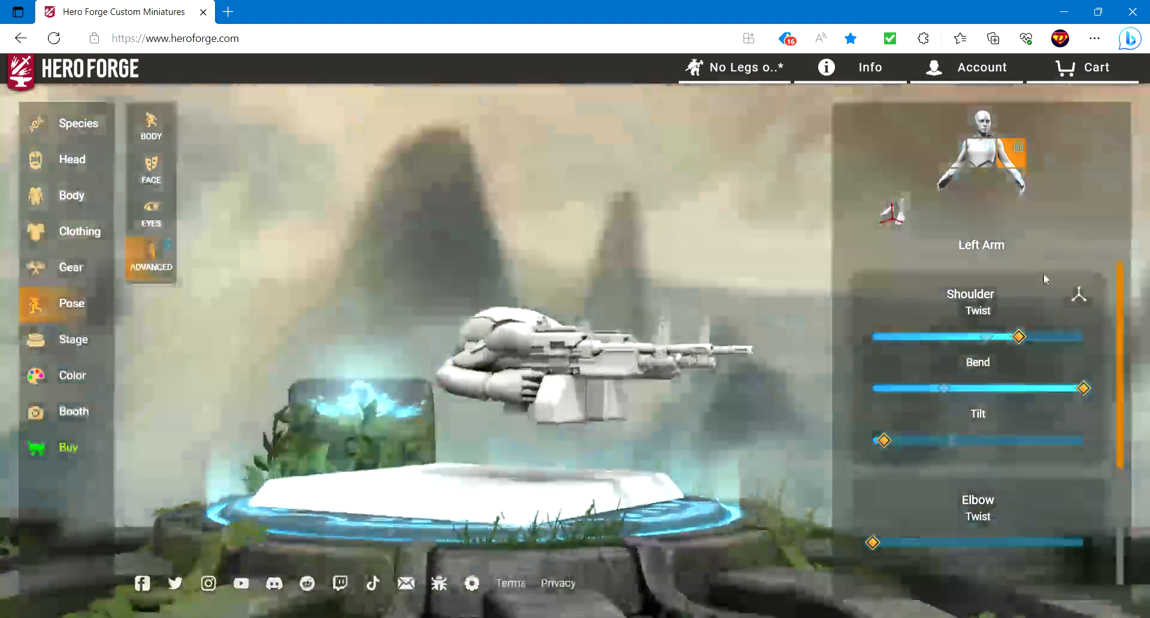
pyautogui.click(956, 153)
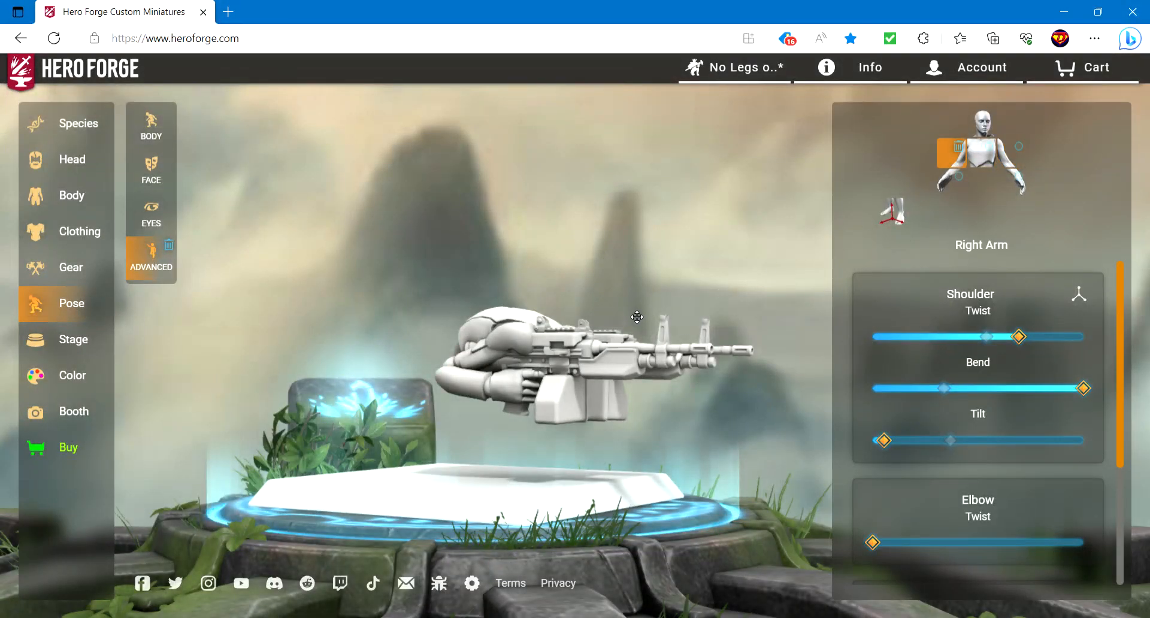
pyautogui.click(1012, 156)
pyautogui.moveTo(689, 336); pyautogui.dragTo(722, 321)
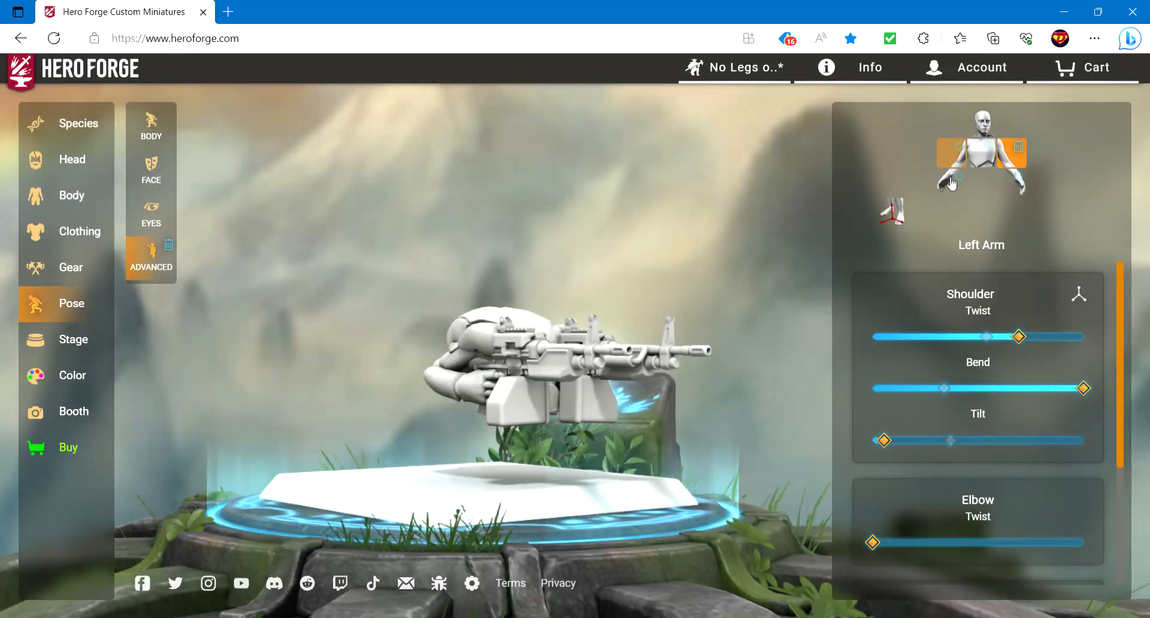
pyautogui.click(953, 181)
pyautogui.moveTo(709, 316); pyautogui.dragTo(535, 342)
pyautogui.moveTo(447, 406); pyautogui.dragTo(707, 392)
pyautogui.moveTo(410, 304); pyautogui.dragTo(559, 317)
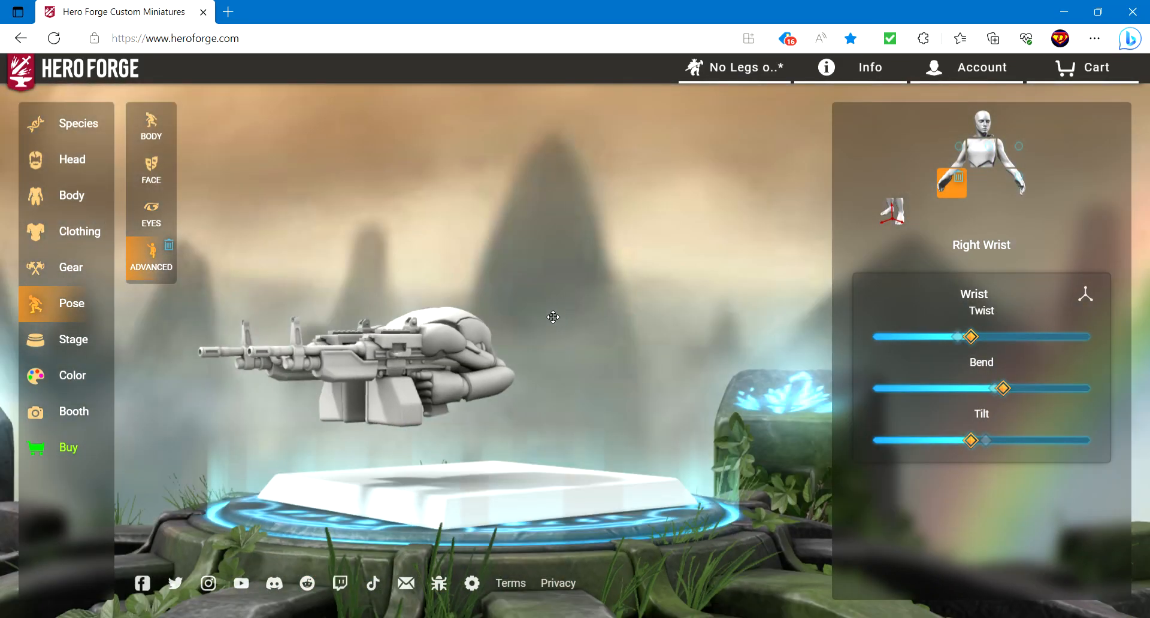
pyautogui.moveTo(468, 339); pyautogui.dragTo(443, 331)
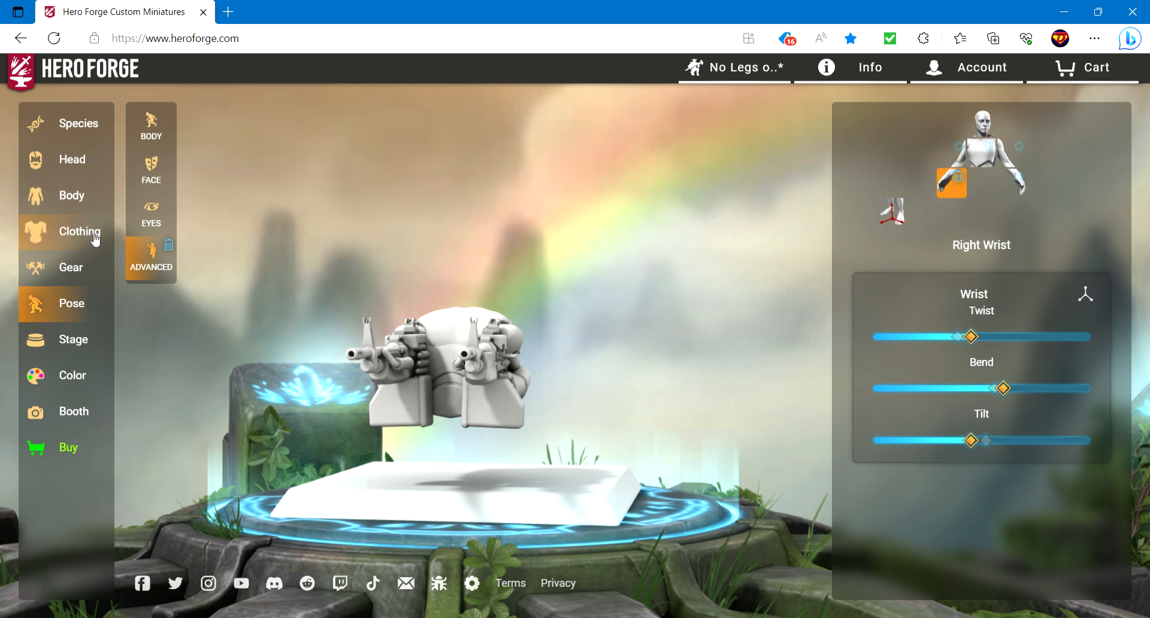
# Add the linked pair of domed, layered pauldrons with round side bosses to the figure's shoulders
pyautogui.click(91, 239)
pyautogui.click(151, 213)
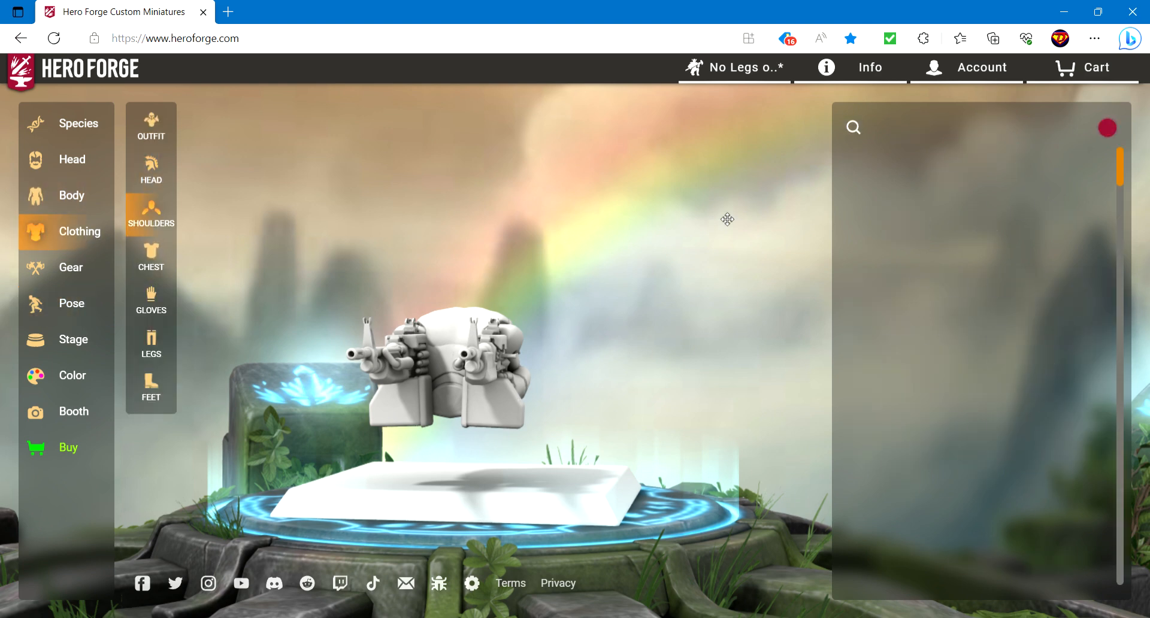
pyautogui.moveTo(1123, 168); pyautogui.dragTo(1121, 427)
pyautogui.click(1030, 405)
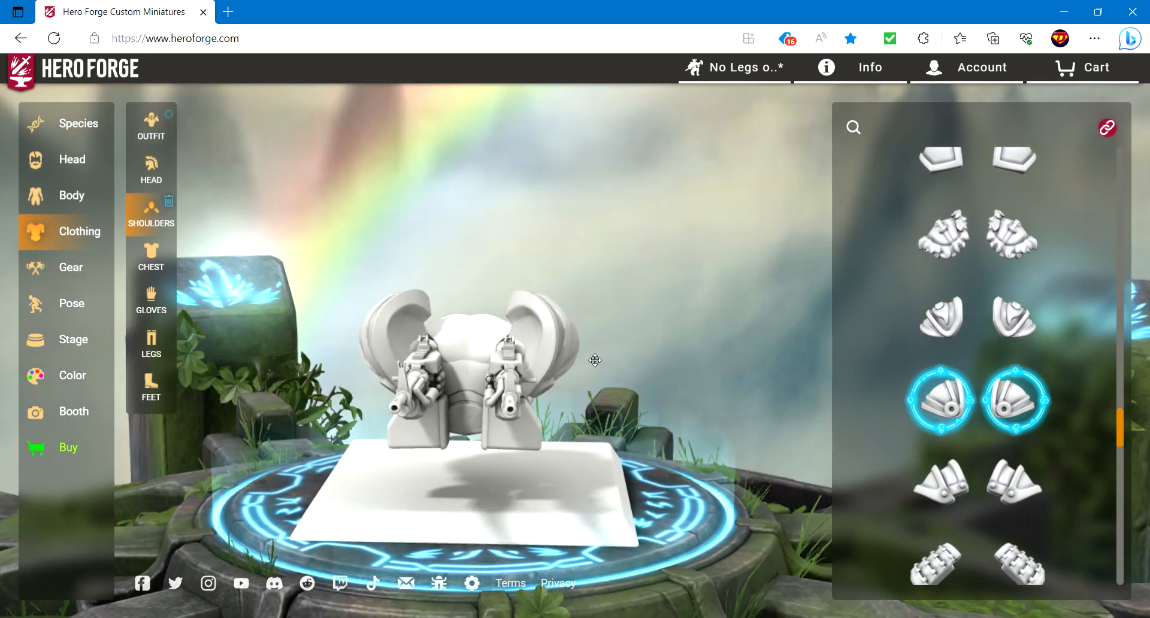
pyautogui.moveTo(612, 362); pyautogui.dragTo(534, 362)
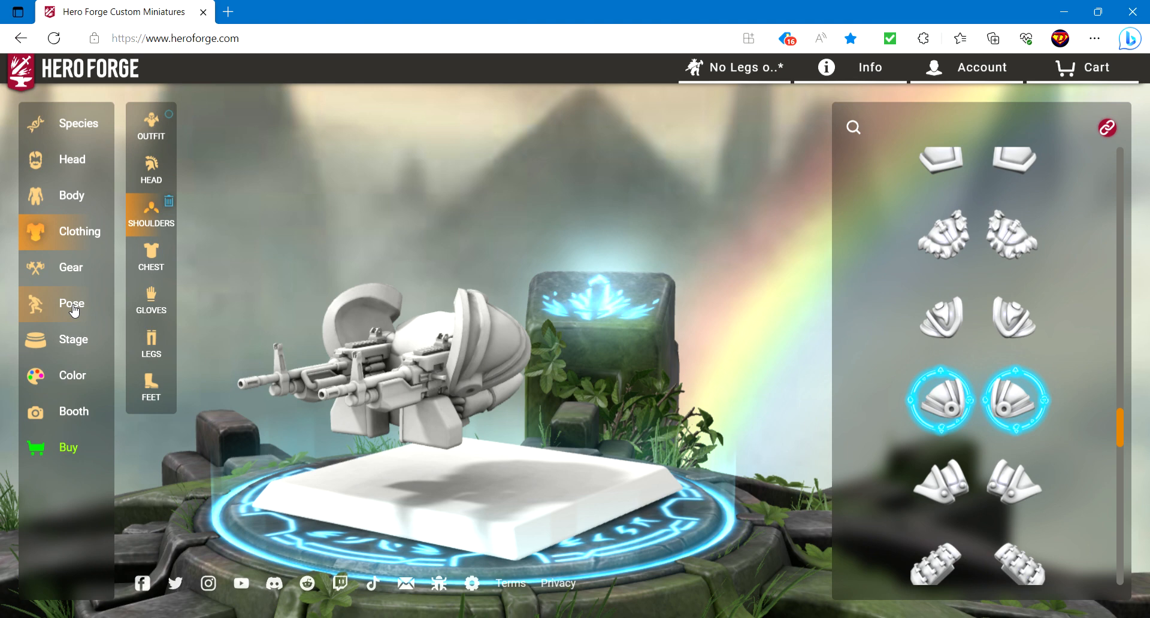
# Rotate the left pauldron to a twist of 0.47 and a bend far above the midpoint
pyautogui.click(37, 303)
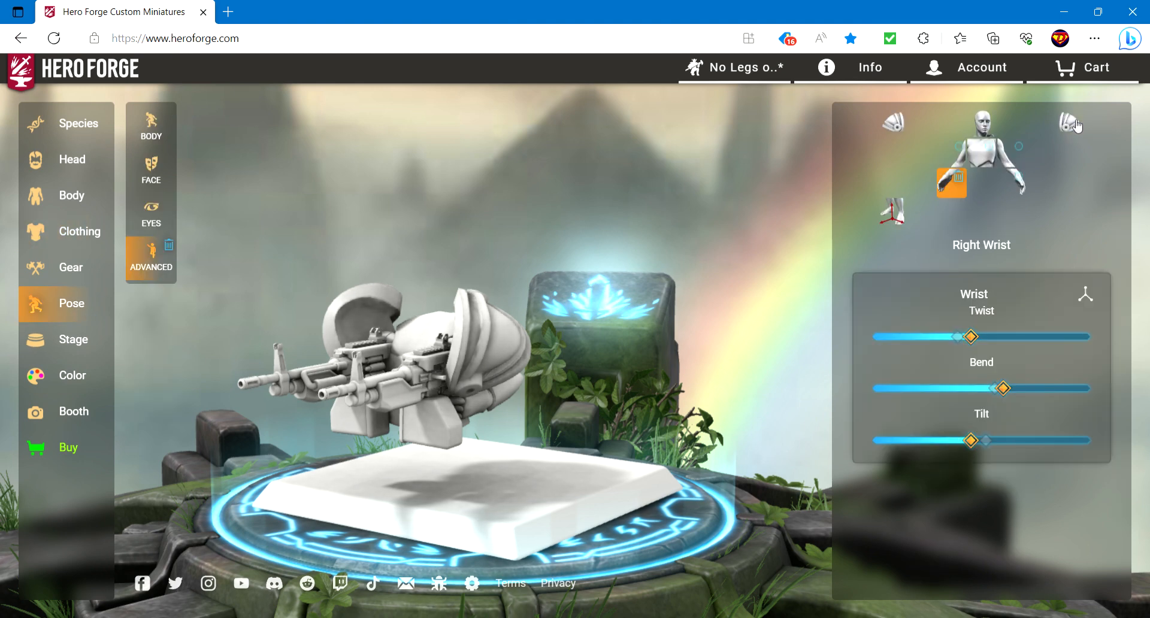
pyautogui.click(1073, 124)
pyautogui.moveTo(980, 338); pyautogui.dragTo(1027, 342)
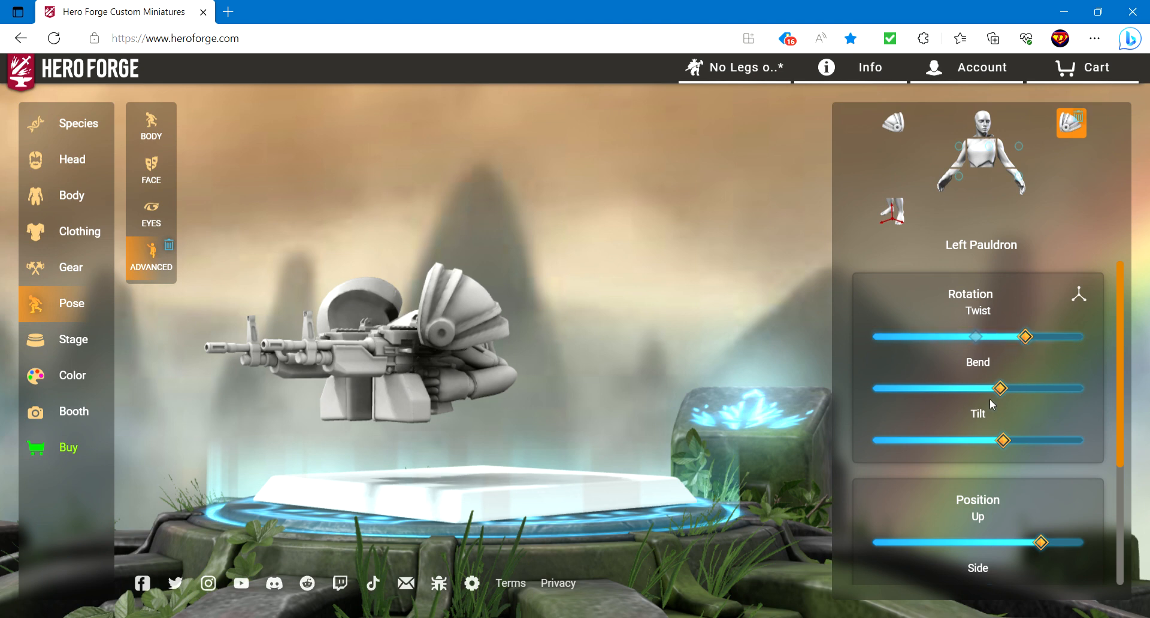
pyautogui.moveTo(1019, 391); pyautogui.dragTo(1061, 393)
pyautogui.moveTo(1028, 338); pyautogui.dragTo(1032, 341)
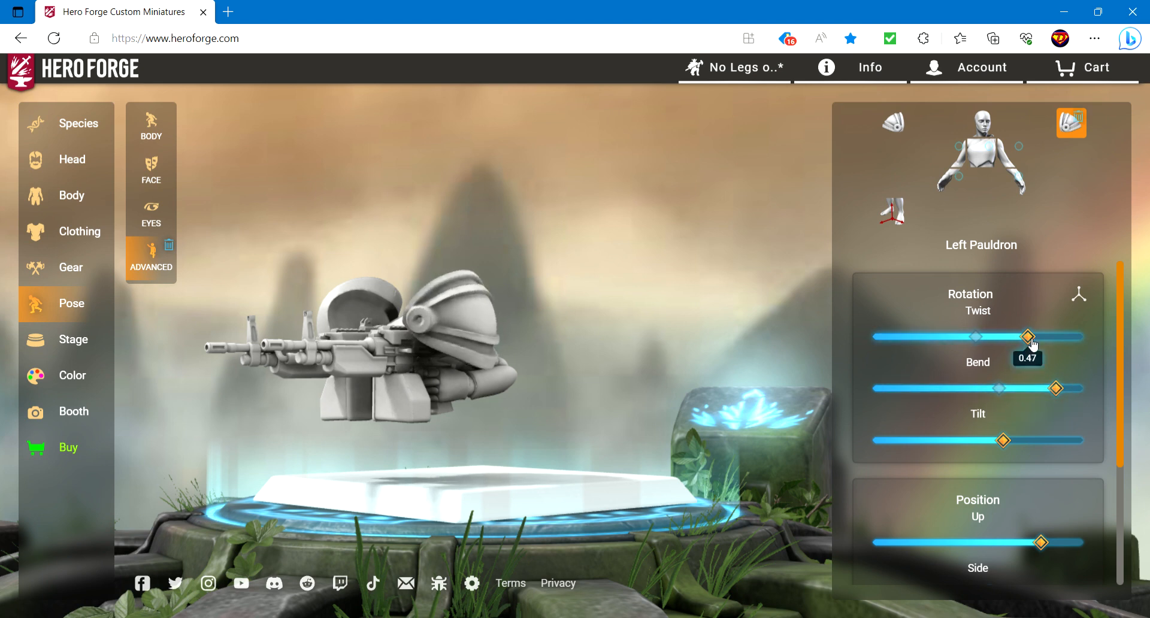
pyautogui.moveTo(1056, 388); pyautogui.dragTo(1054, 388)
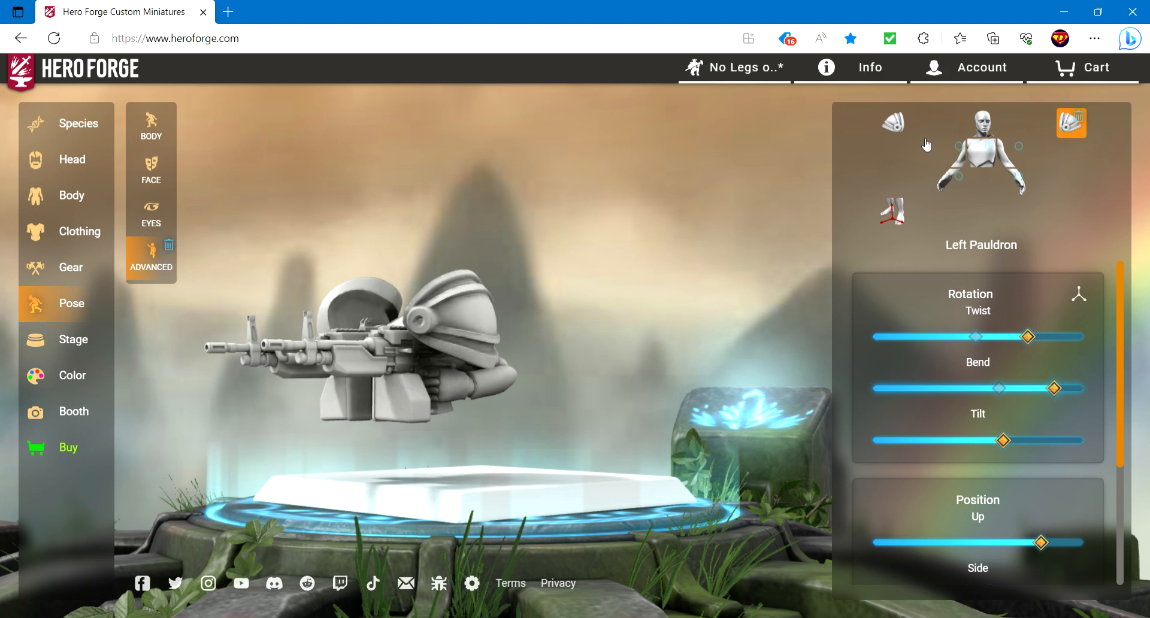
# Rotate the right pauldron to match the left one's twist and set its bend to 0.72
pyautogui.click(899, 125)
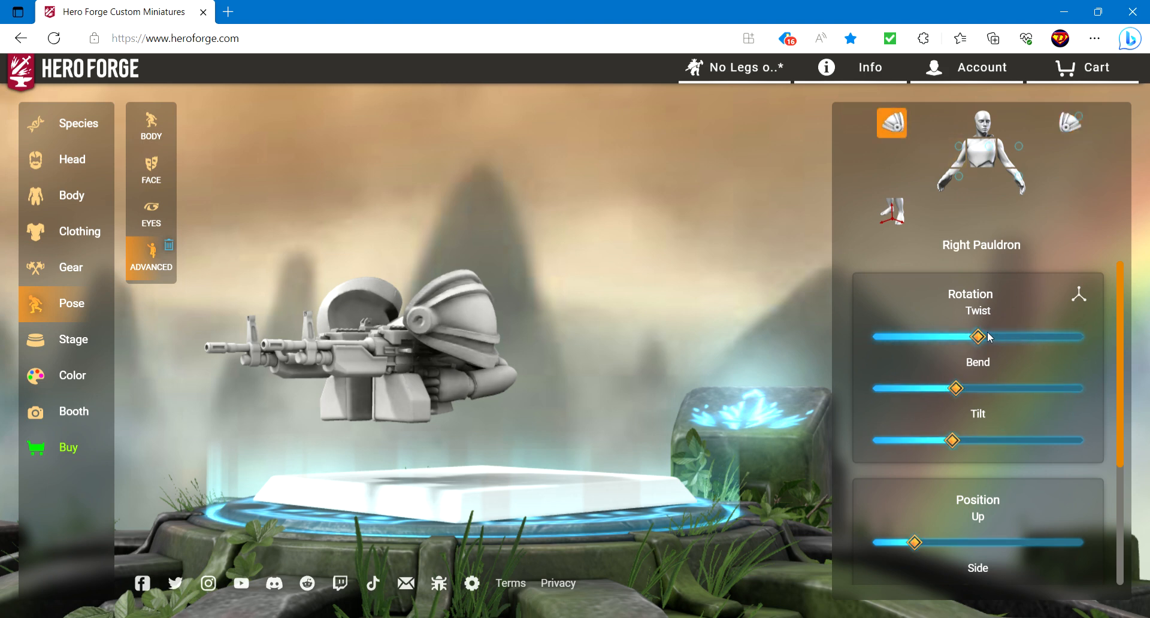
pyautogui.moveTo(1009, 343); pyautogui.dragTo(1031, 345)
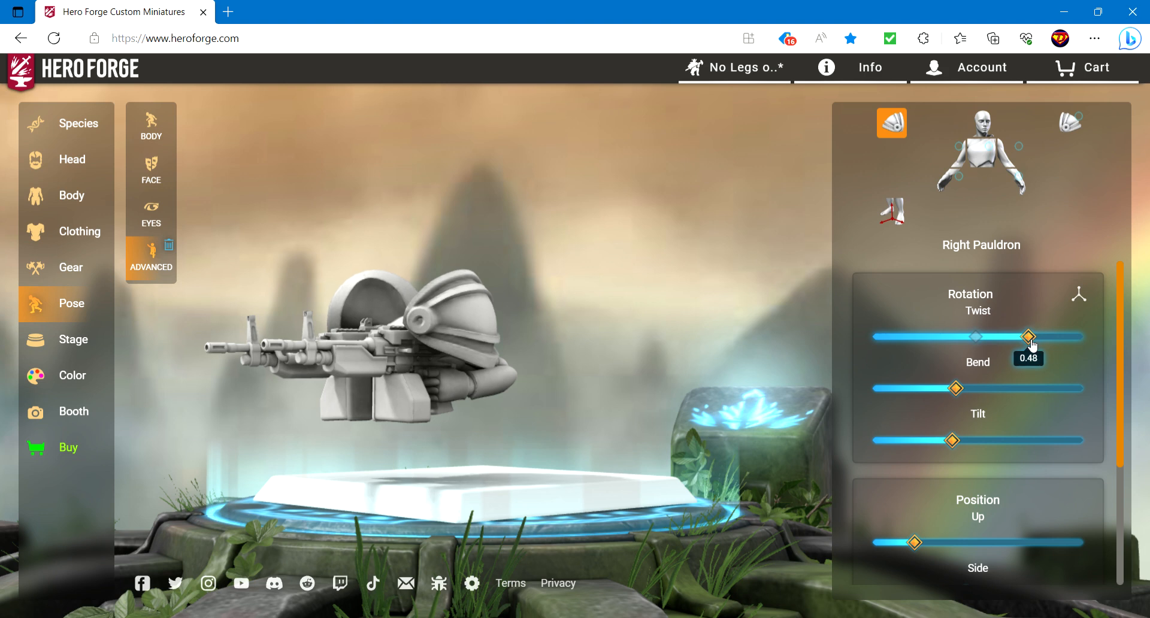
pyautogui.click(1049, 389)
pyautogui.click(1055, 388)
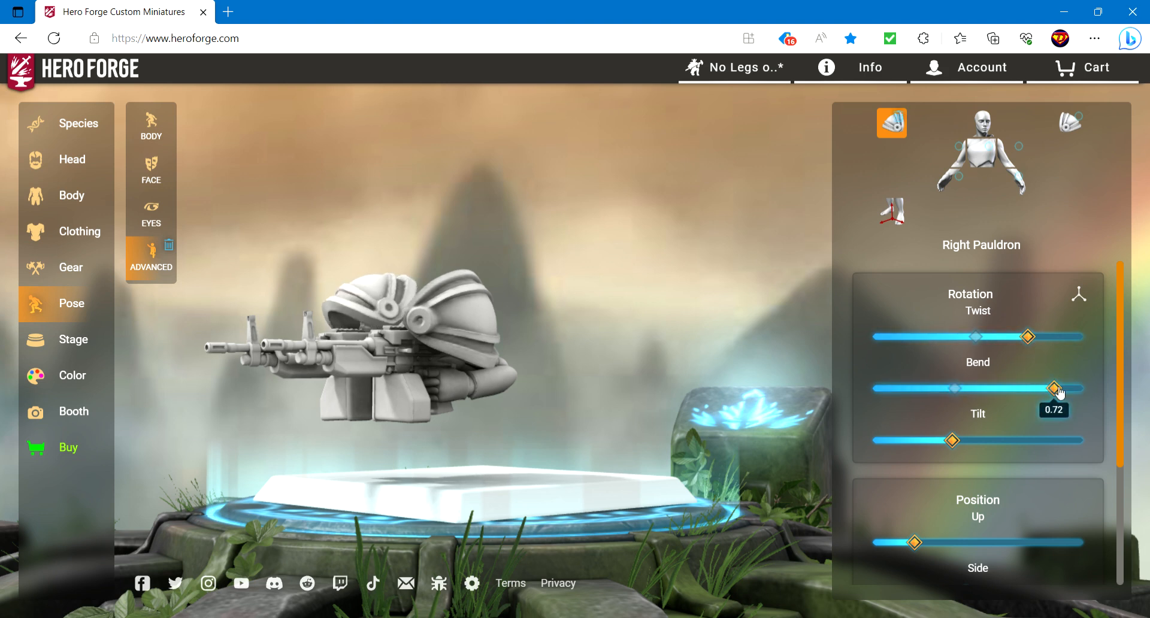
# Lower the left pauldron's tilt very slightly and set the right pauldron's tilt to 0.22 to match
pyautogui.click(1070, 124)
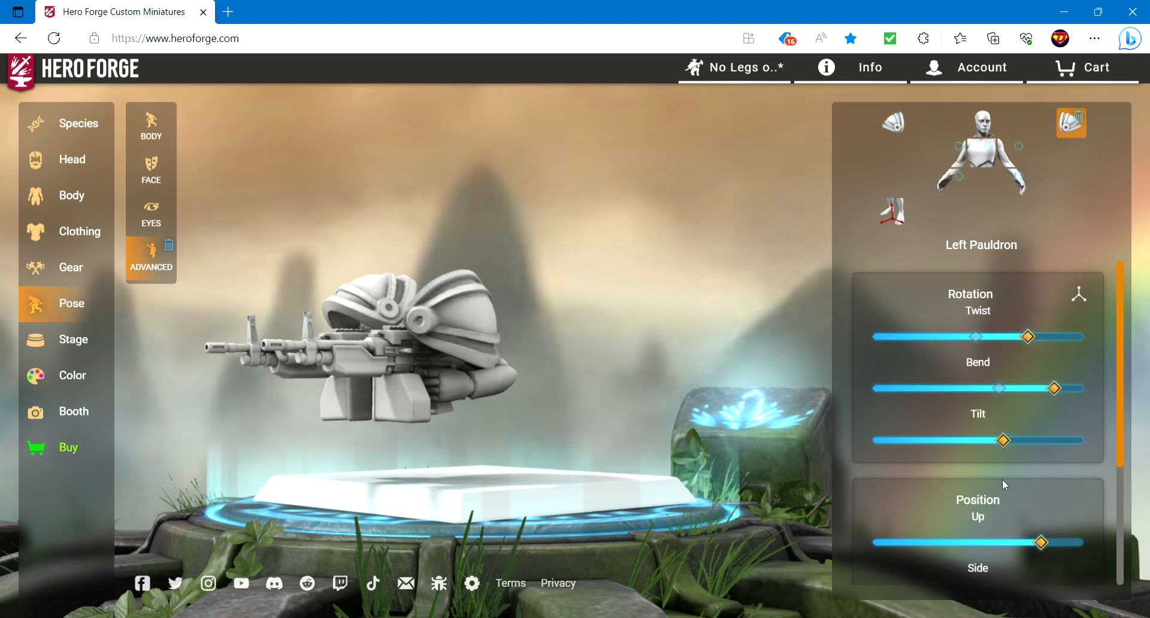
pyautogui.click(1004, 441)
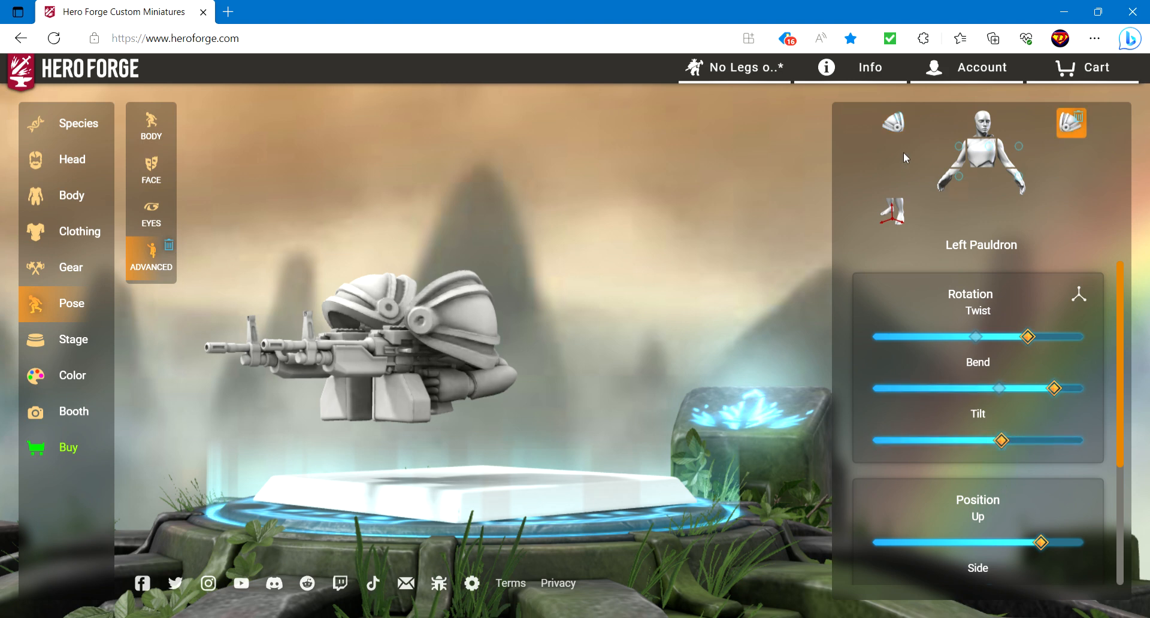
pyautogui.click(894, 124)
pyautogui.moveTo(958, 442); pyautogui.dragTo(1007, 445)
pyautogui.moveTo(1007, 445); pyautogui.dragTo(1008, 445)
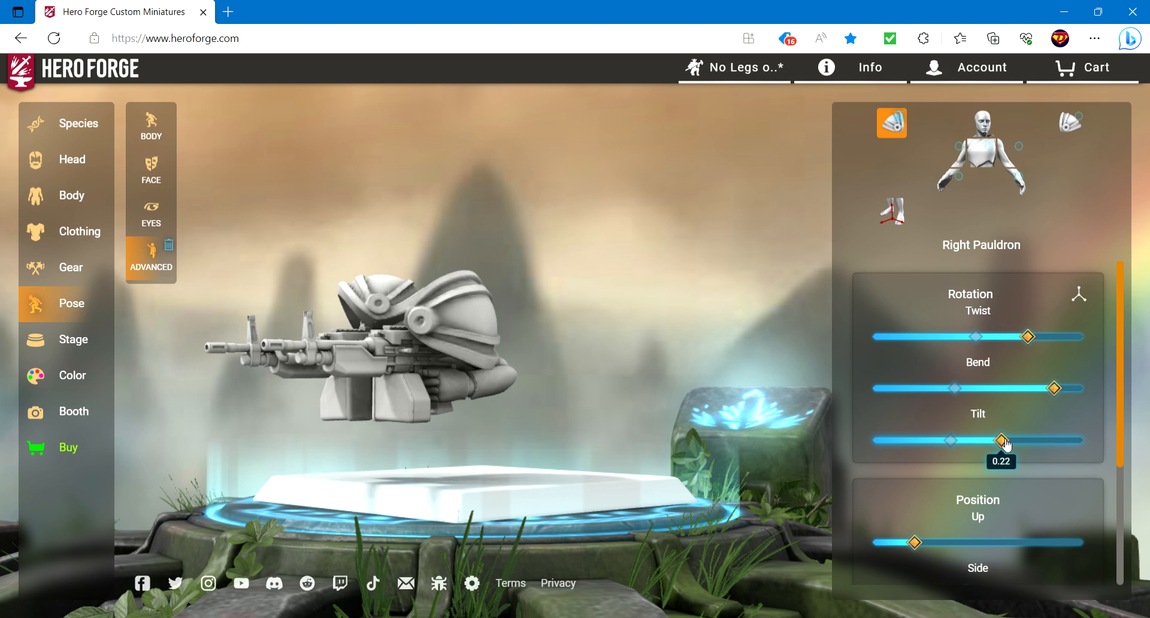
# Compare the rotation and position values of the left and right pauldrons
pyautogui.click(1072, 123)
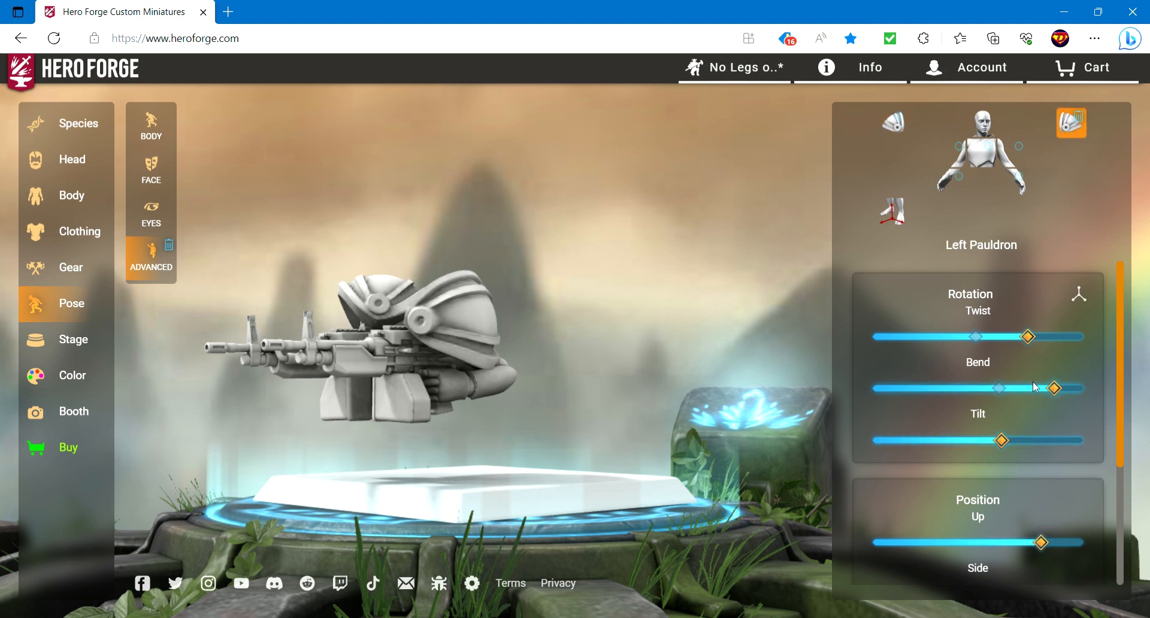
pyautogui.scroll(-3, 1033, 389)
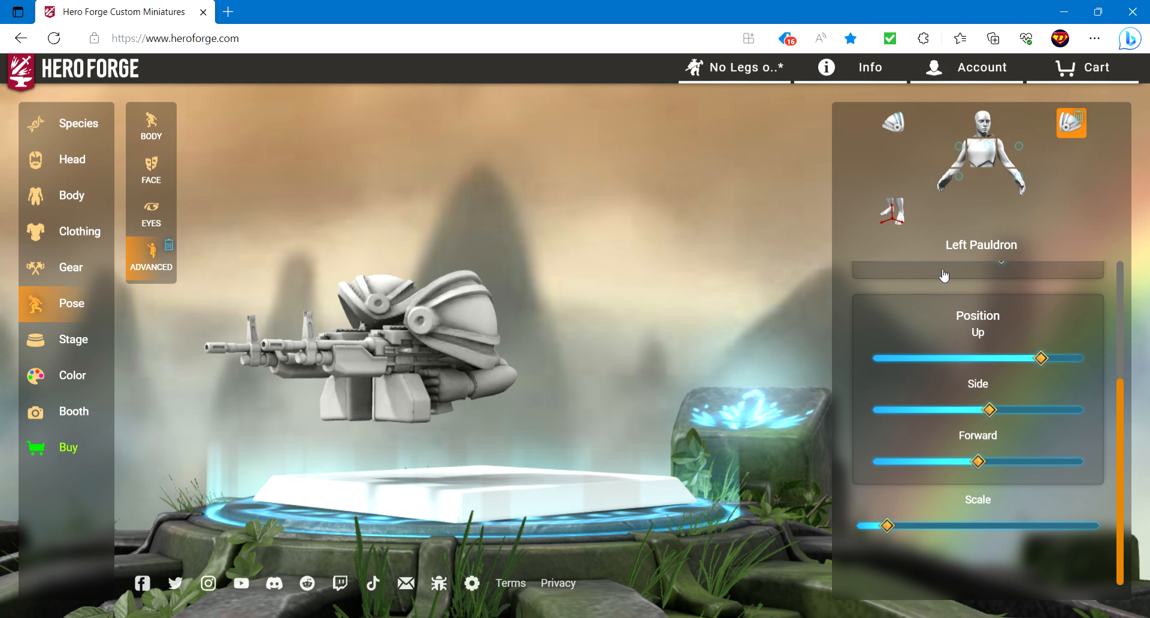
pyautogui.click(898, 124)
pyautogui.scroll(-3, 1011, 419)
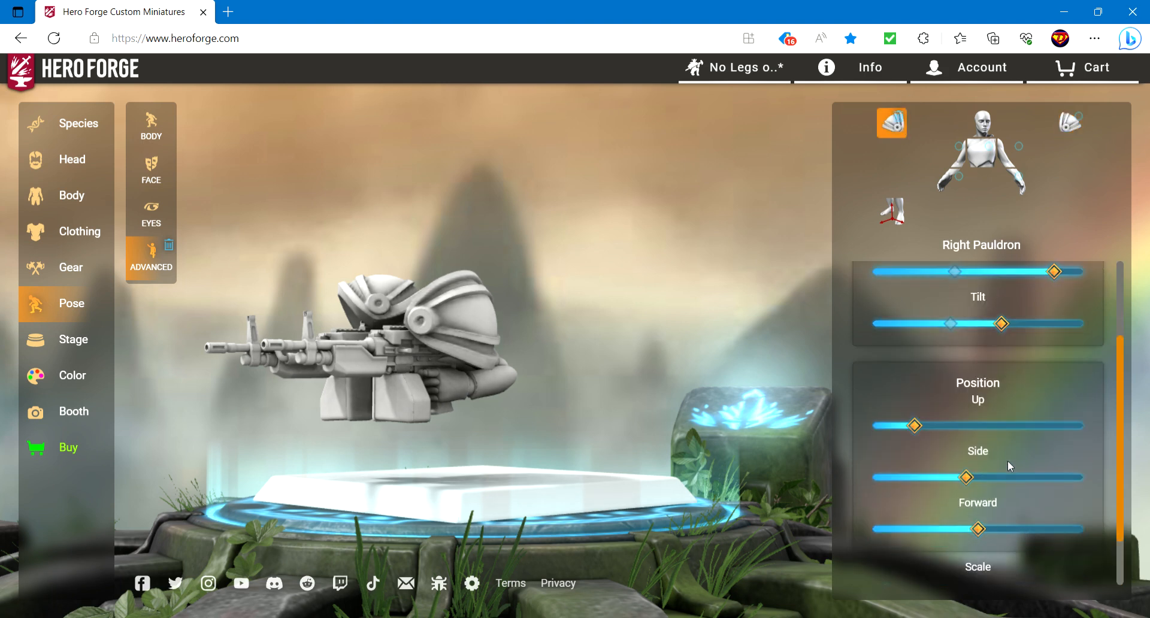
pyautogui.click(1071, 122)
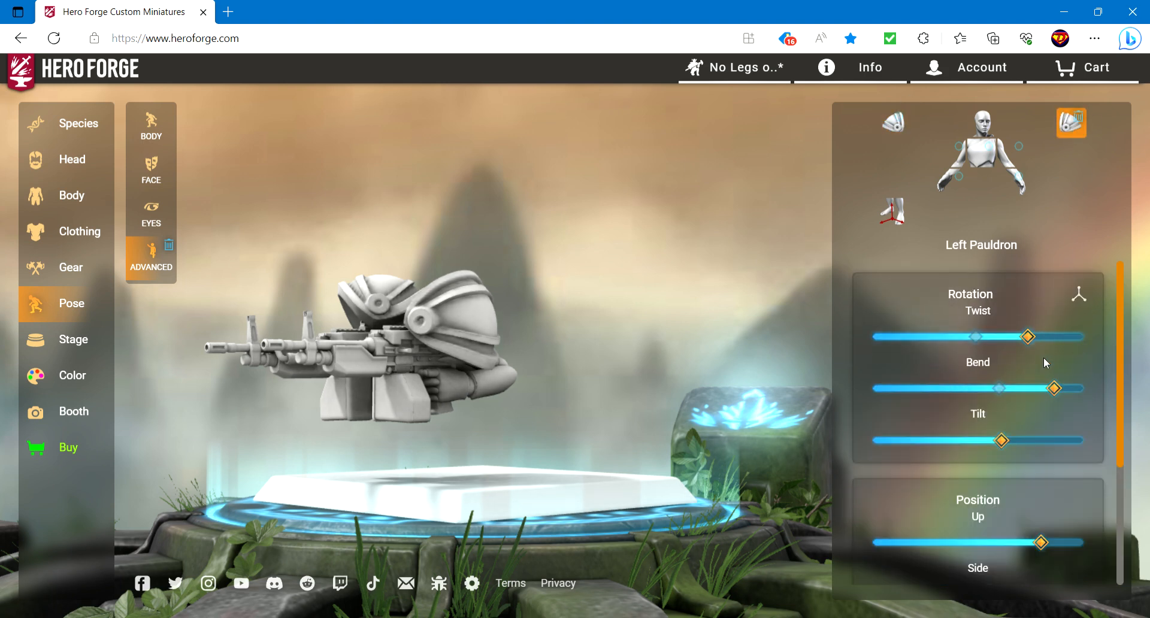
pyautogui.scroll(-3, 1026, 419)
pyautogui.scroll(-1, 1025, 440)
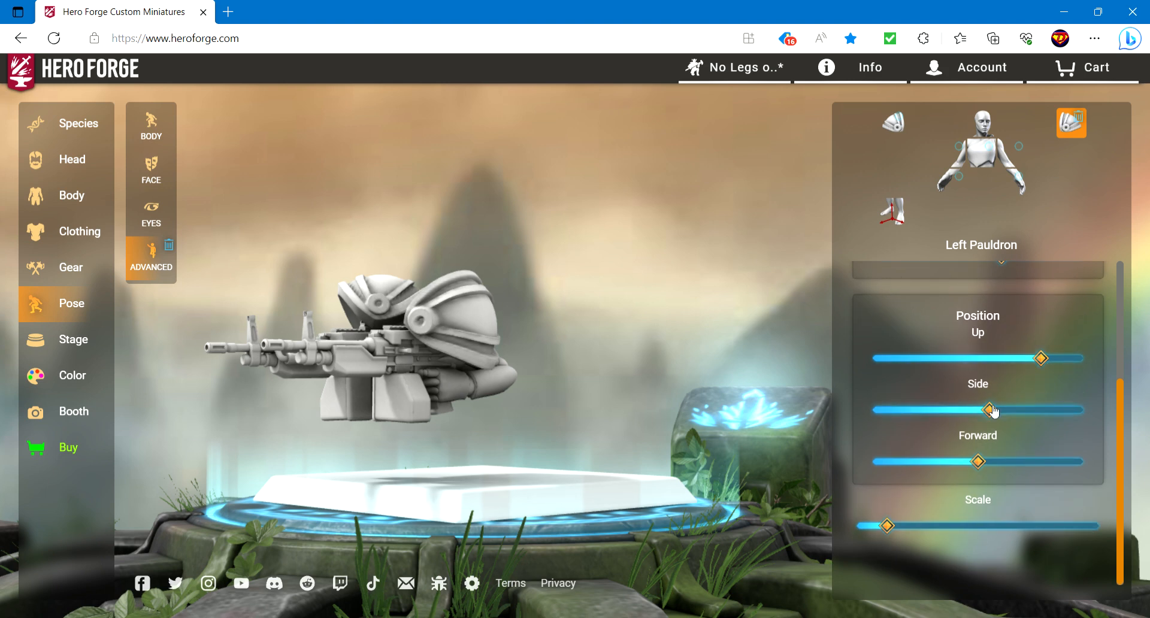
pyautogui.moveTo(981, 463)
pyautogui.click(893, 123)
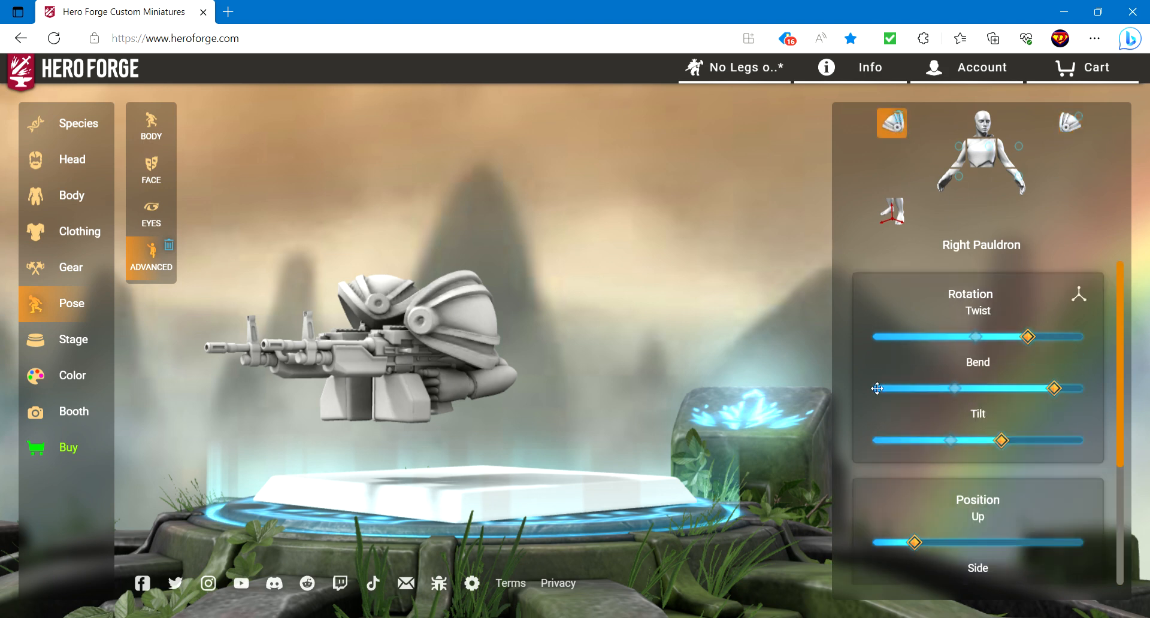
pyautogui.scroll(-3, 973, 398)
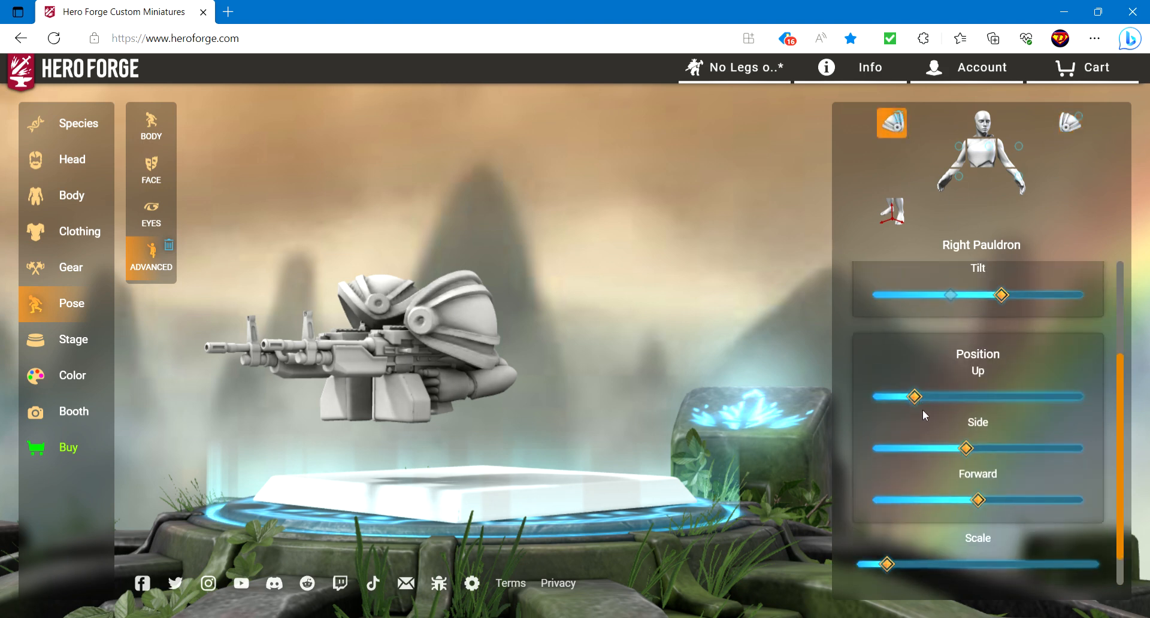
pyautogui.moveTo(916, 396)
pyautogui.mouseDown()
pyautogui.moveTo(1032, 395)
pyautogui.moveTo(921, 405)
pyautogui.mouseUp()
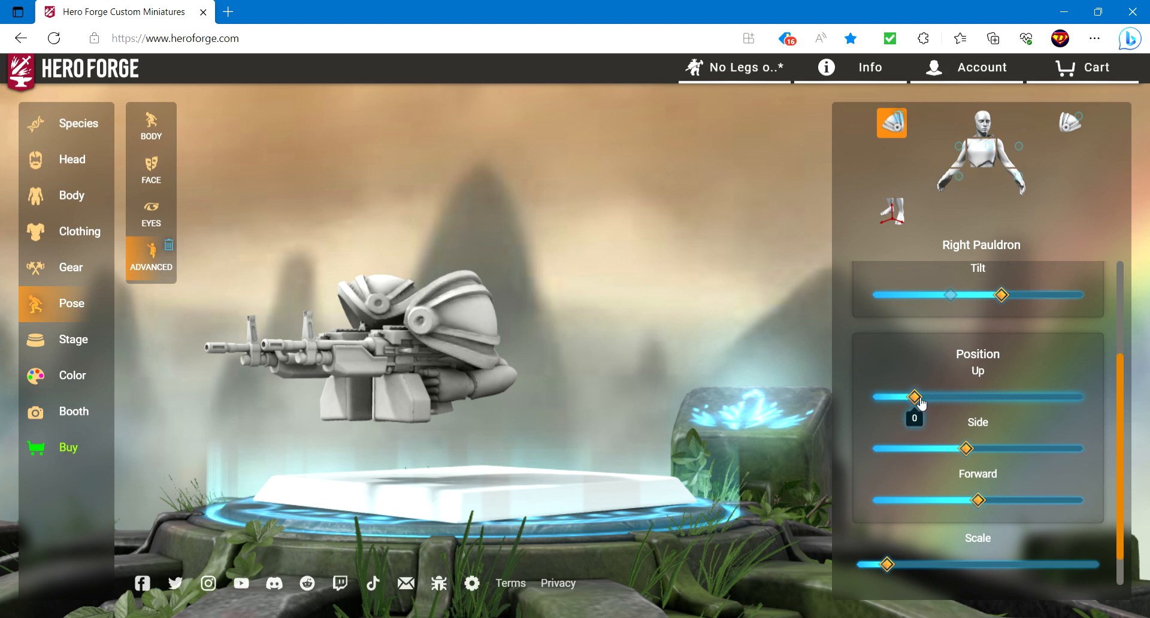
pyautogui.moveTo(967, 449)
pyautogui.mouseDown()
pyautogui.moveTo(990, 456)
pyautogui.moveTo(967, 451)
pyautogui.mouseUp()
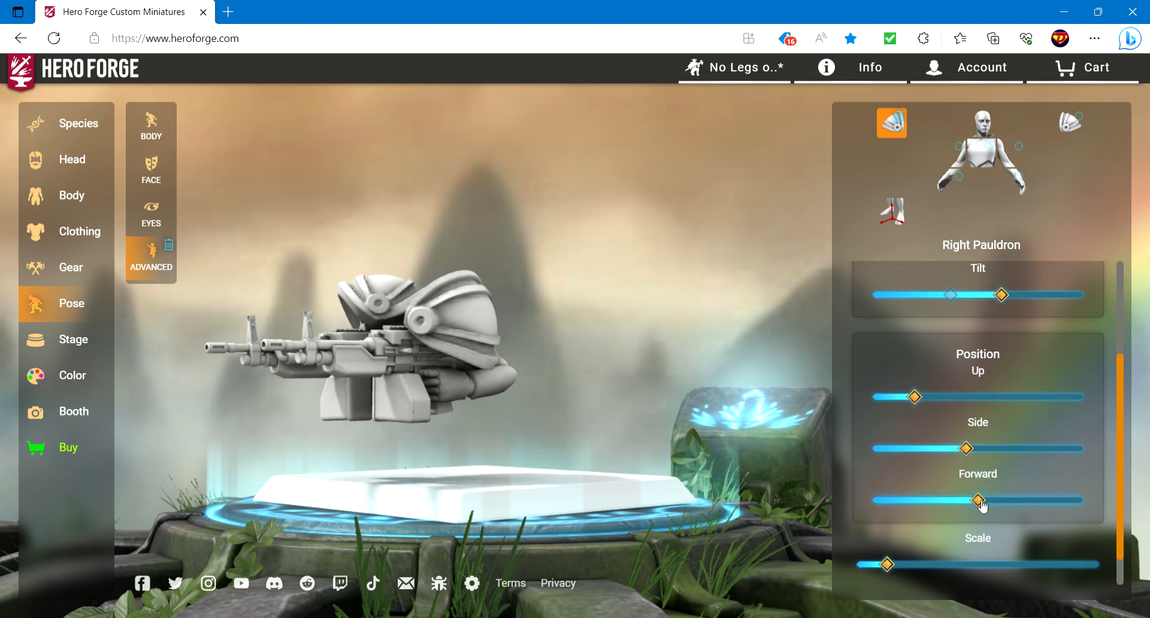
pyautogui.click(1071, 123)
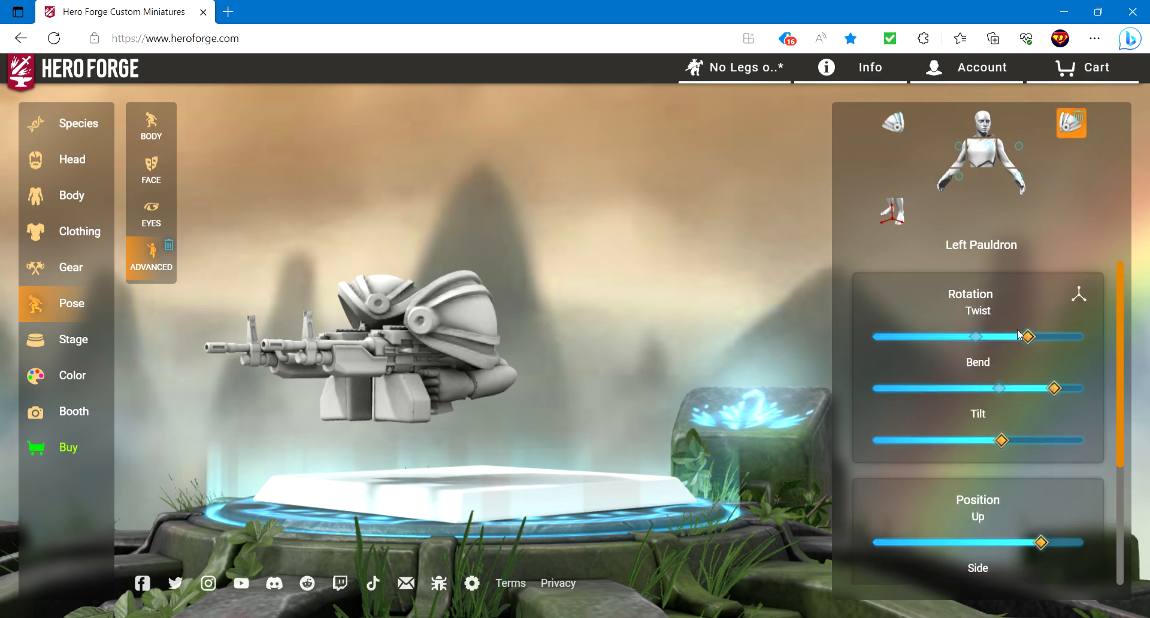
# Lower the right pauldron's twist well below the midpoint and its tilt close to the minimum to mirror the left pauldron
pyautogui.moveTo(466, 340); pyautogui.dragTo(673, 360)
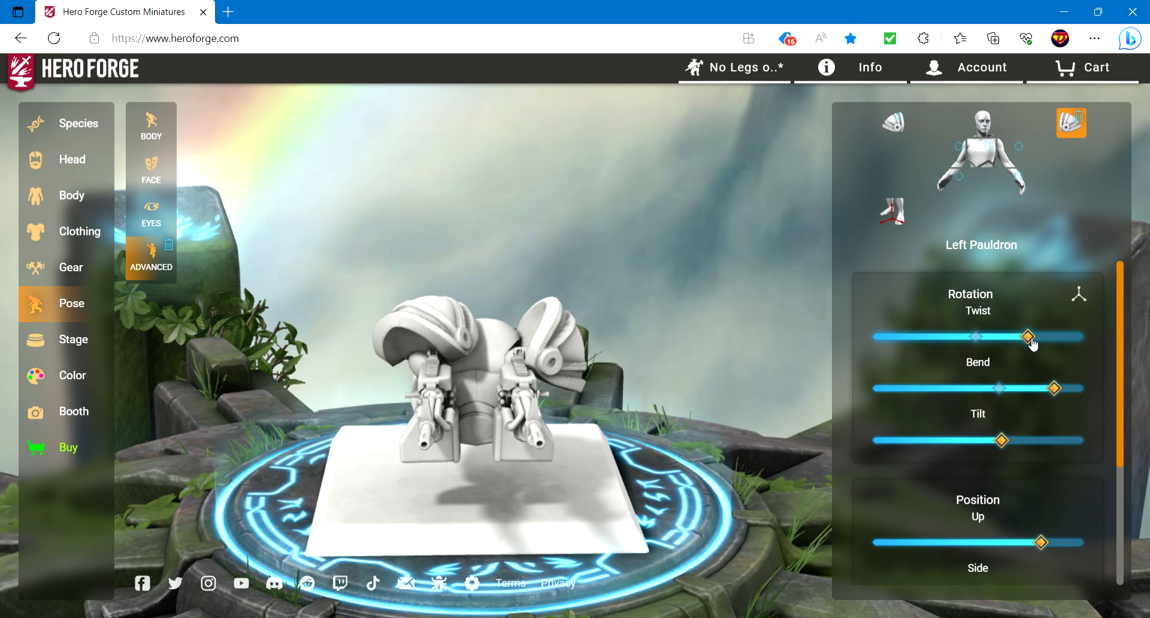
pyautogui.moveTo(1032, 343)
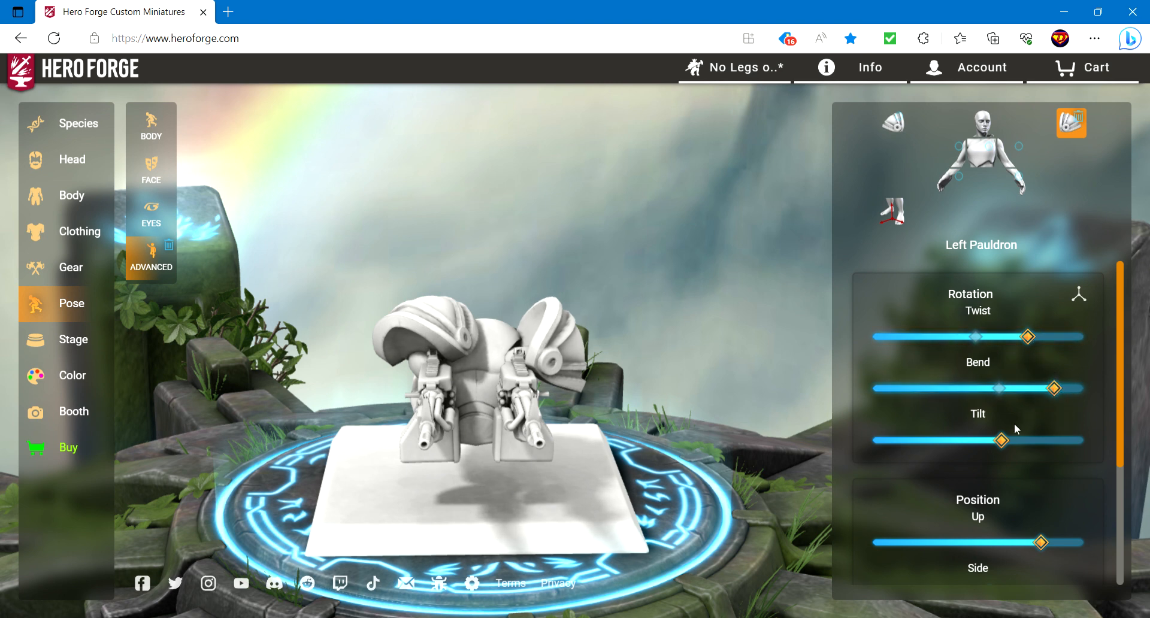
pyautogui.moveTo(1007, 441)
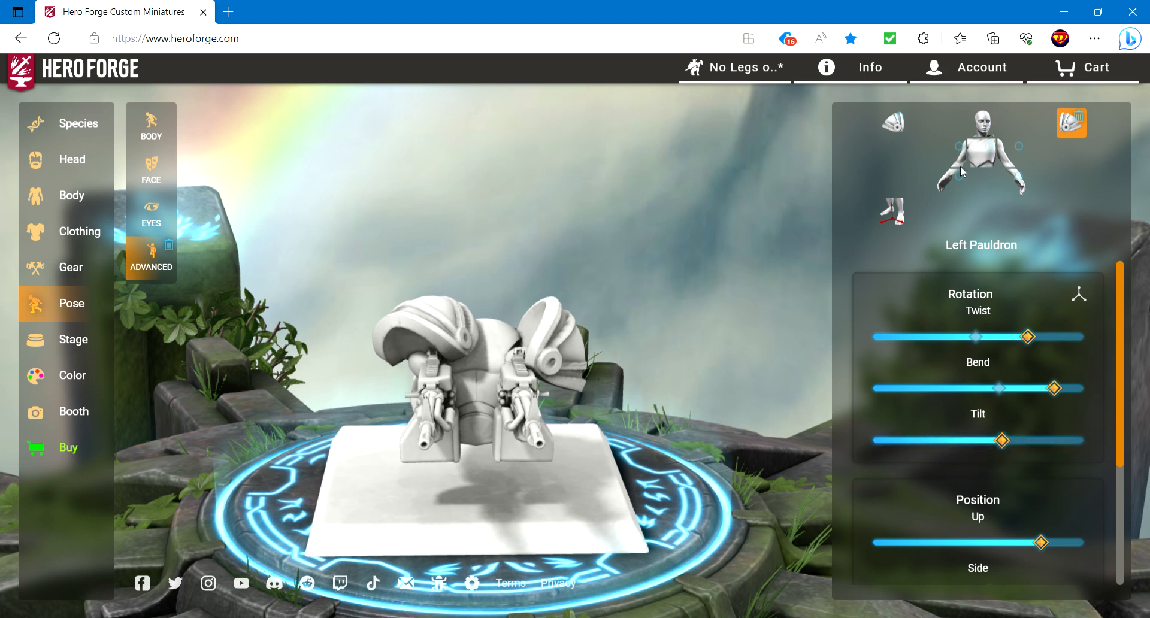
pyautogui.click(893, 127)
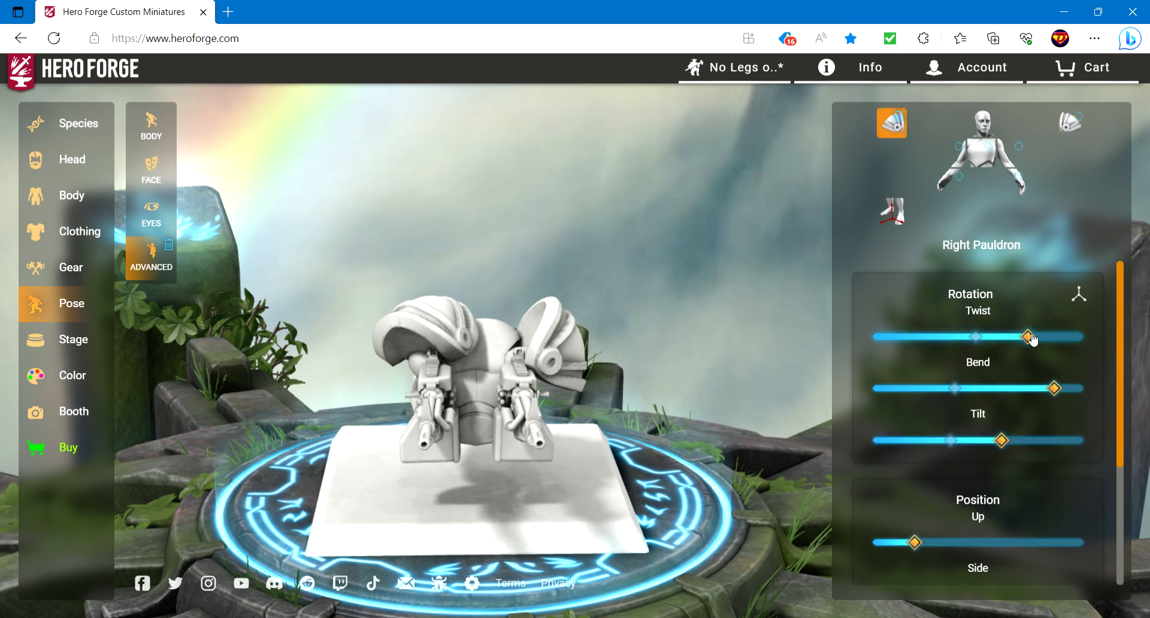
pyautogui.moveTo(1028, 338); pyautogui.dragTo(935, 337)
pyautogui.moveTo(1055, 389)
pyautogui.mouseDown()
pyautogui.moveTo(947, 388)
pyautogui.moveTo(1052, 386)
pyautogui.mouseUp()
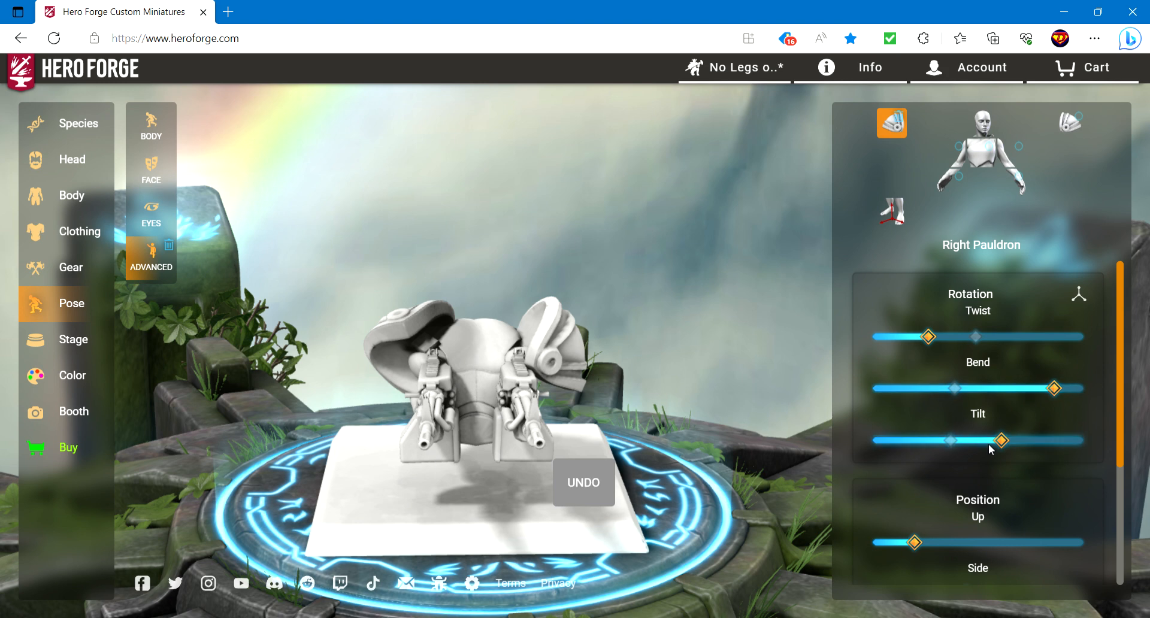
pyautogui.moveTo(1003, 443); pyautogui.dragTo(893, 441)
# Check the left pauldron's rotation and fine-tune the right pauldron's tilt, bend and twist to mirror it
pyautogui.click(1072, 123)
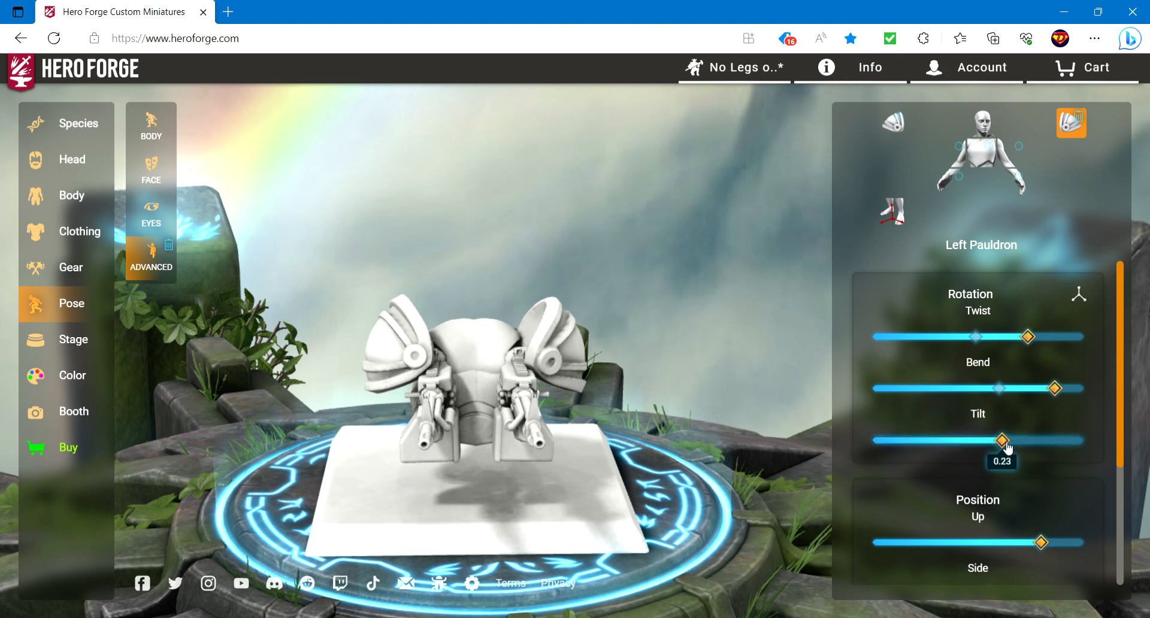
pyautogui.click(892, 123)
pyautogui.moveTo(899, 441)
pyautogui.mouseDown()
pyautogui.moveTo(947, 442)
pyautogui.moveTo(890, 442)
pyautogui.moveTo(903, 443)
pyautogui.mouseUp()
pyautogui.moveTo(1056, 390)
pyautogui.mouseDown()
pyautogui.moveTo(1026, 390)
pyautogui.moveTo(1076, 393)
pyautogui.moveTo(1058, 392)
pyautogui.mouseUp()
pyautogui.moveTo(929, 337)
pyautogui.mouseDown()
pyautogui.moveTo(963, 350)
pyautogui.moveTo(927, 346)
pyautogui.mouseUp()
# Try raising the right pauldron's upward position, and undo the change
pyautogui.moveTo(658, 328); pyautogui.dragTo(755, 322)
pyautogui.scroll(-3, 986, 369)
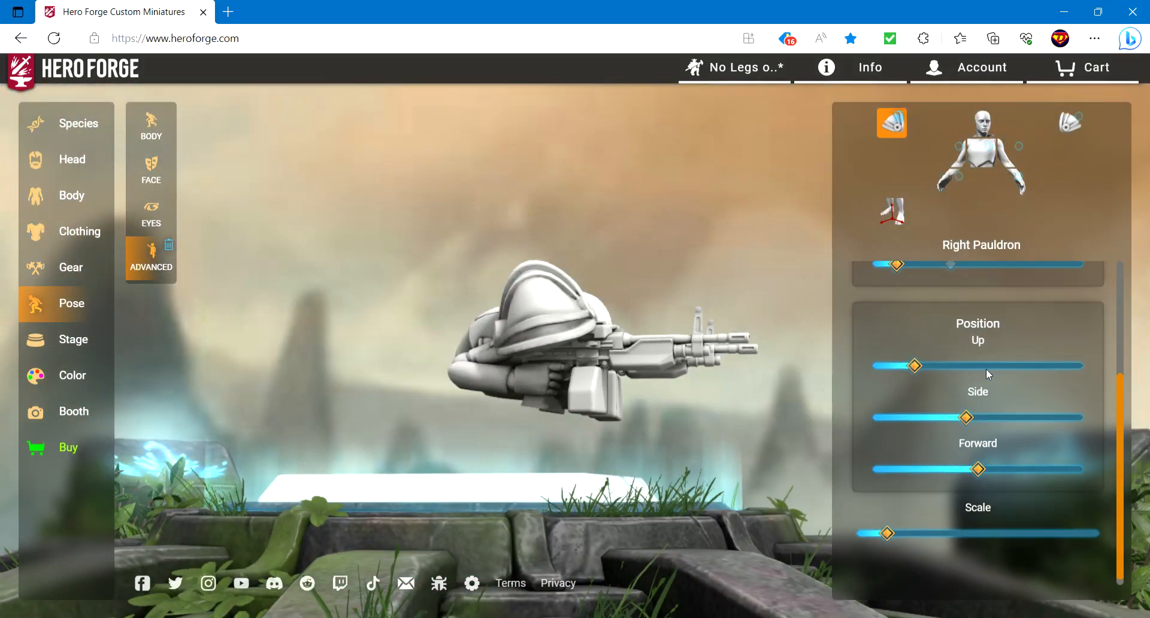
pyautogui.moveTo(915, 358); pyautogui.dragTo(1016, 360)
pyautogui.moveTo(689, 336); pyautogui.dragTo(585, 395)
pyautogui.hotkey('ctrl', 'z')
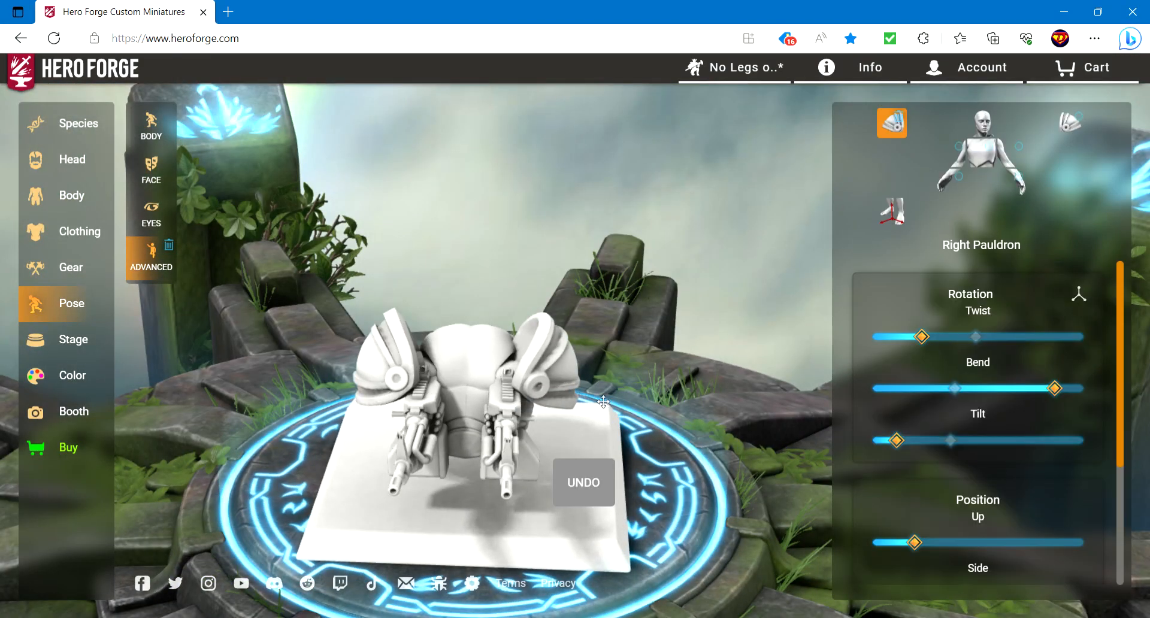
pyautogui.moveTo(603, 402); pyautogui.dragTo(573, 386)
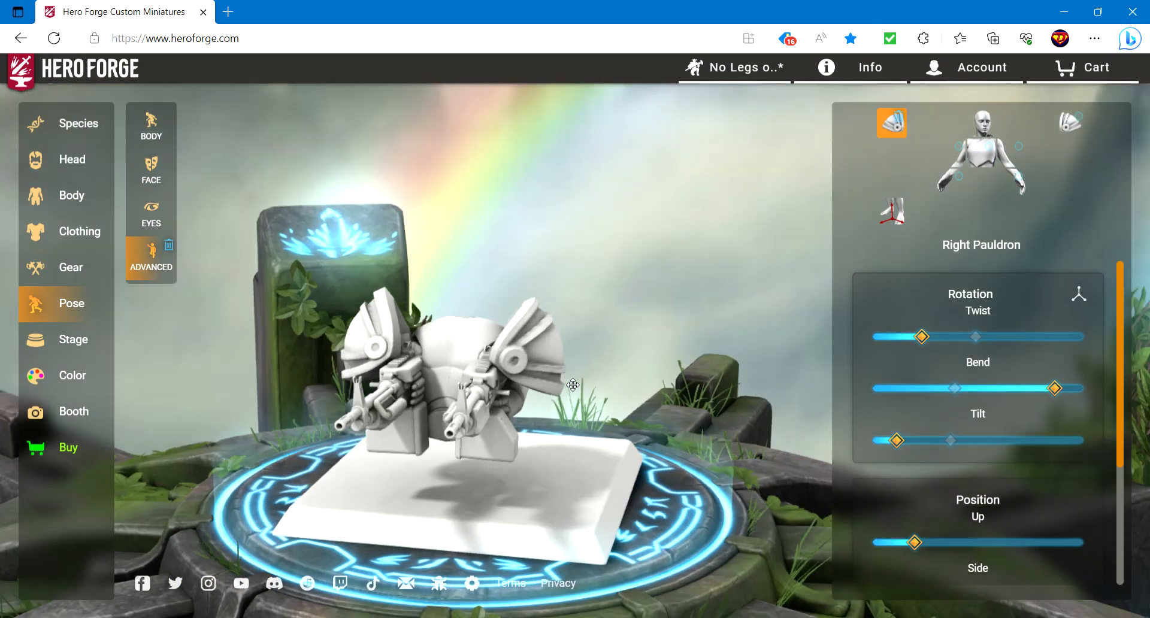
# Lower the right pauldron's twist and bend slightly and set its tilt to the minimum
pyautogui.scroll(3, 701, 357)
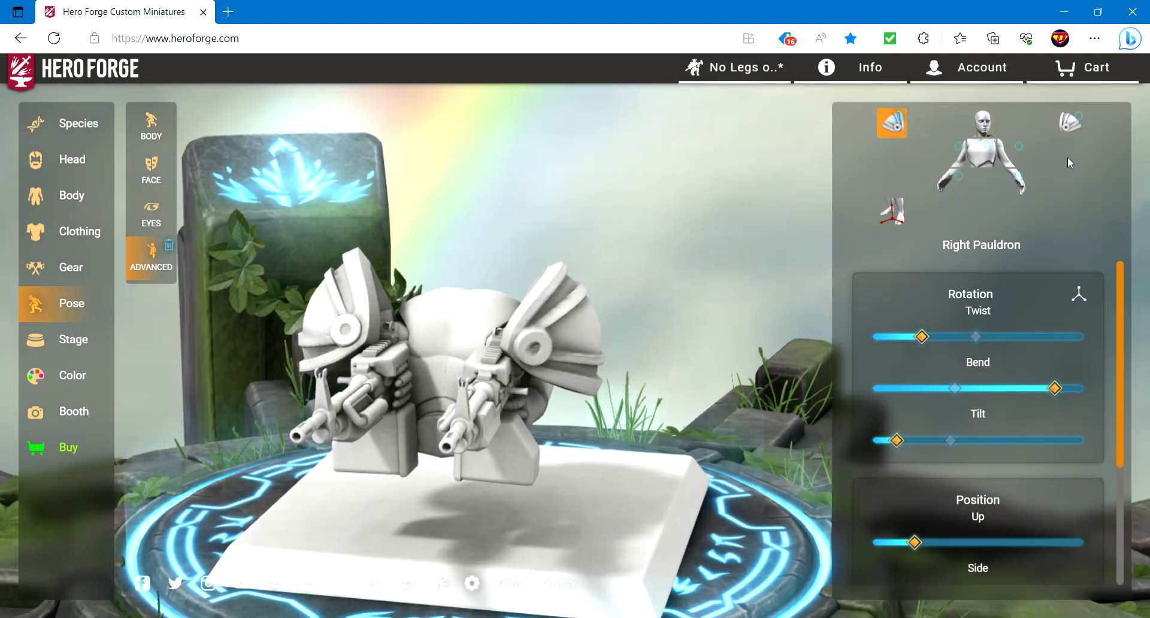
pyautogui.moveTo(922, 337); pyautogui.dragTo(940, 337)
pyautogui.moveTo(659, 396); pyautogui.dragTo(569, 384)
pyautogui.moveTo(942, 338); pyautogui.dragTo(918, 339)
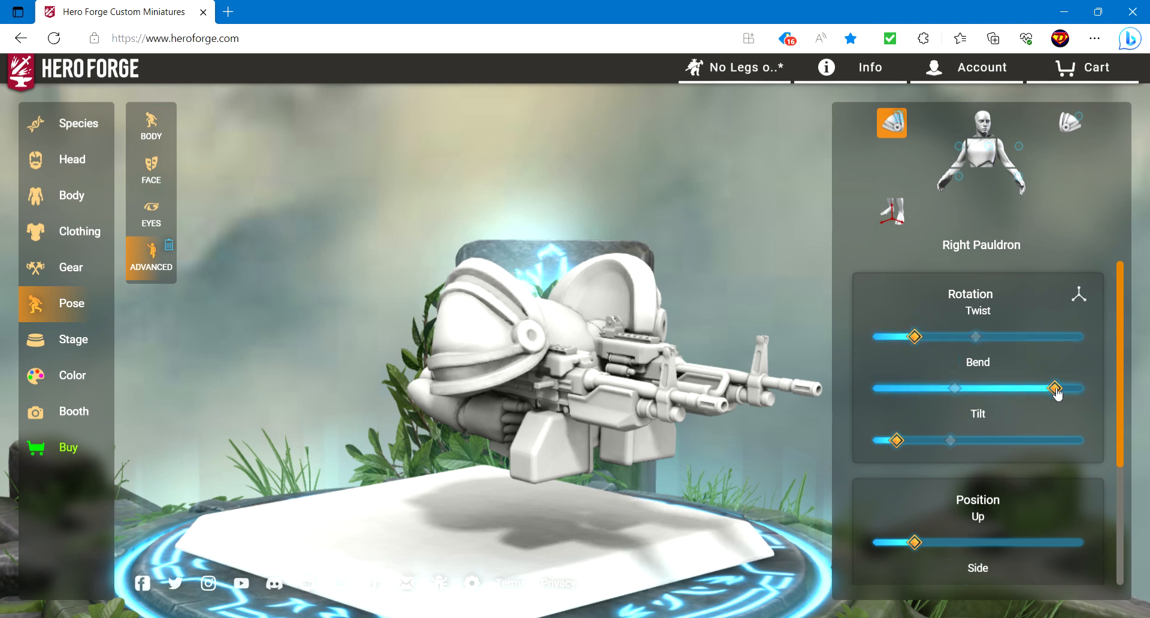
pyautogui.moveTo(1056, 389); pyautogui.dragTo(1055, 392)
pyautogui.moveTo(898, 441); pyautogui.dragTo(841, 438)
# Set the left pauldron's twist to 0.3 and bend to 0.7, and raise its tilt to mirror the right one
pyautogui.click(1071, 123)
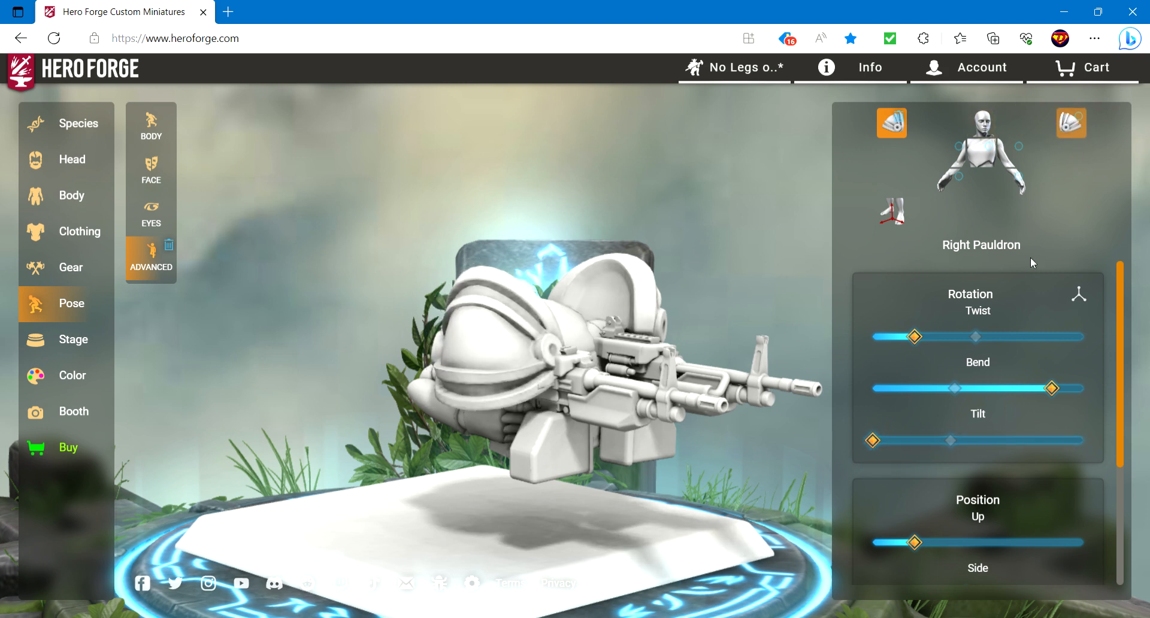
pyautogui.moveTo(662, 370); pyautogui.dragTo(516, 373)
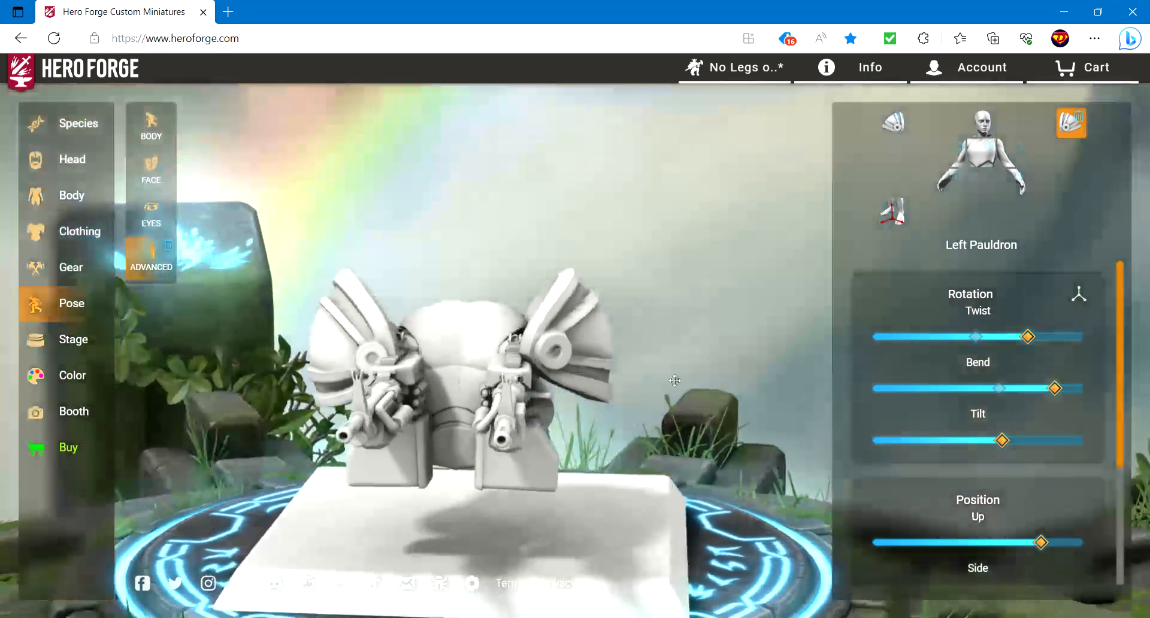
pyautogui.moveTo(1032, 343)
pyautogui.mouseDown()
pyautogui.moveTo(1050, 343)
pyautogui.moveTo(1015, 344)
pyautogui.mouseUp()
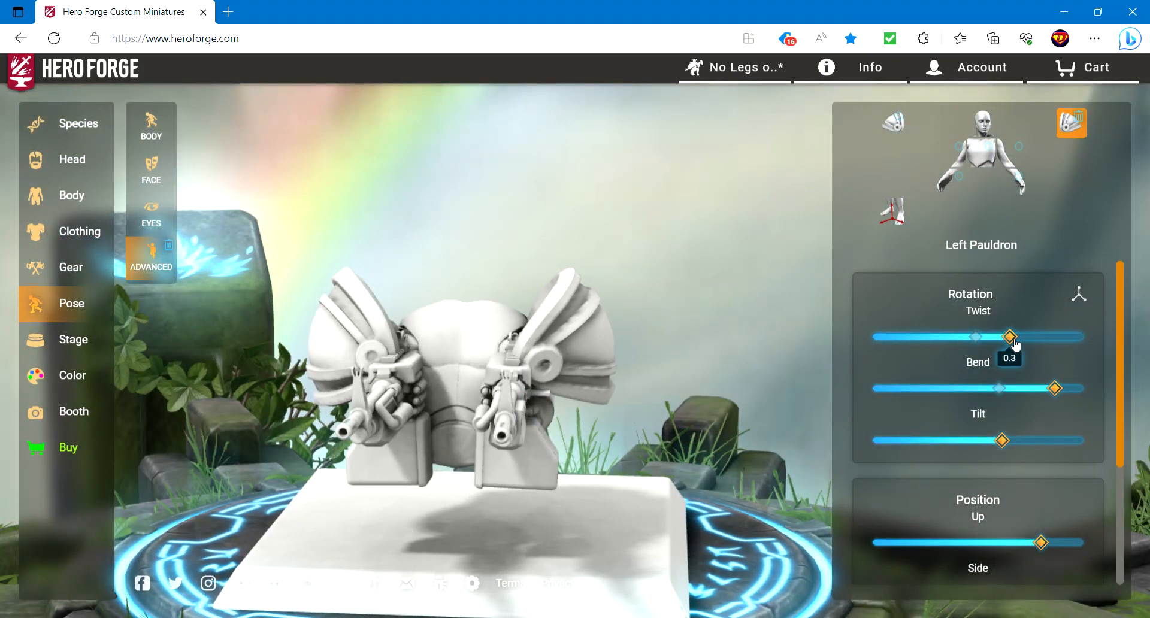
pyautogui.moveTo(1064, 393); pyautogui.dragTo(1058, 396)
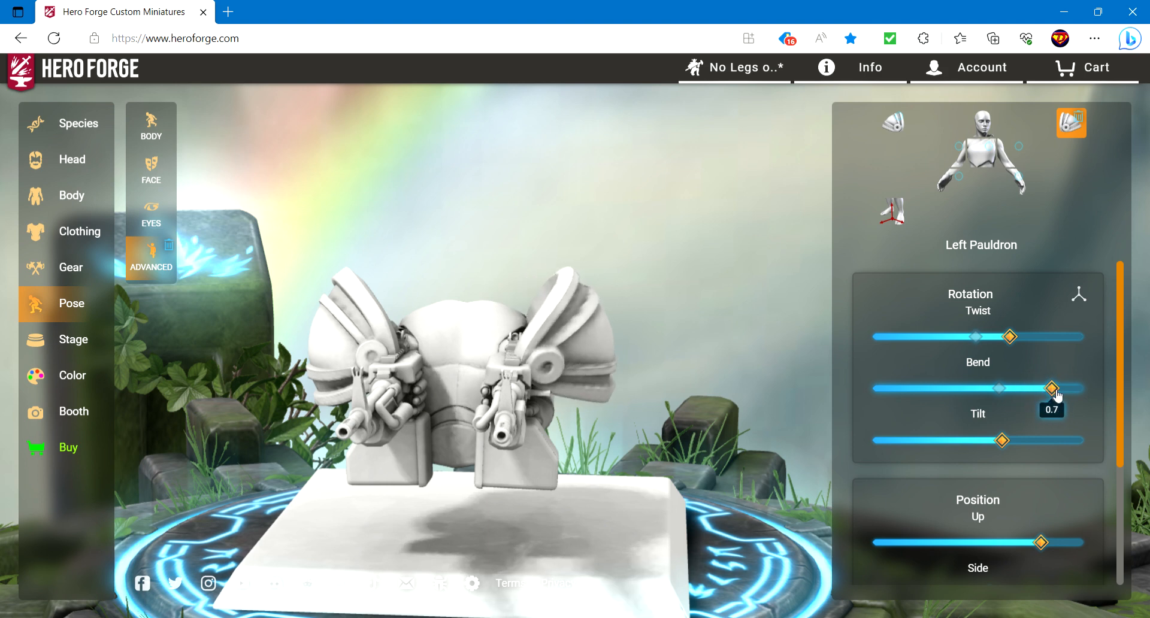
pyautogui.moveTo(1003, 441); pyautogui.dragTo(1028, 439)
# Remove the pair of pauldrons from the figure's shoulders and inspect the bare torso with its rifles
pyautogui.moveTo(554, 361); pyautogui.dragTo(373, 332)
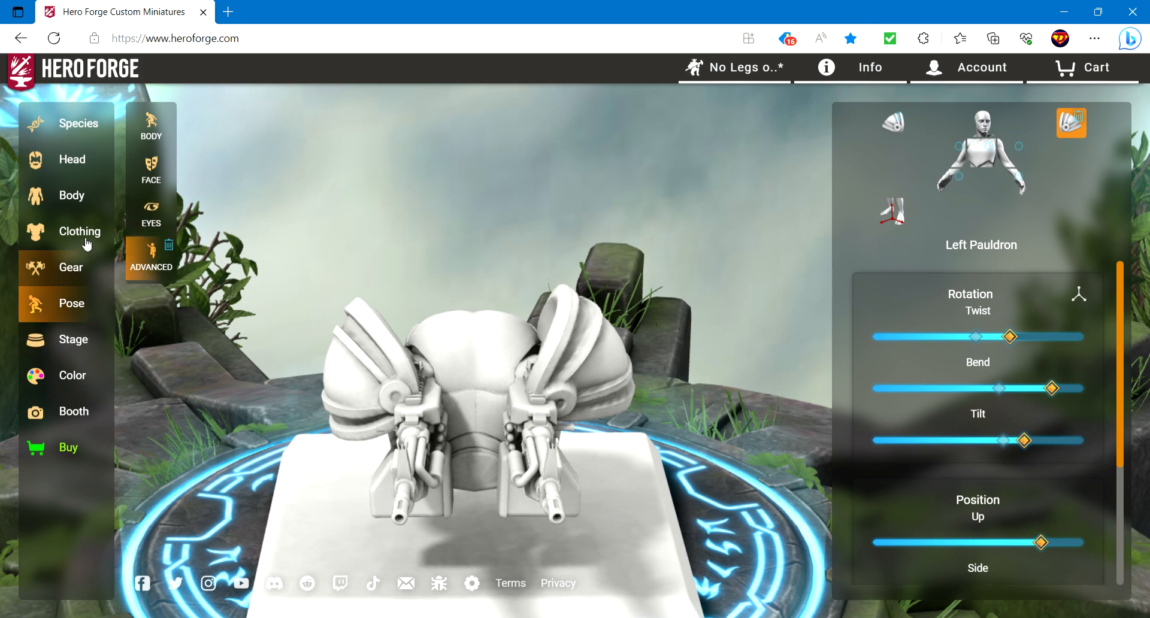
pyautogui.click(170, 203)
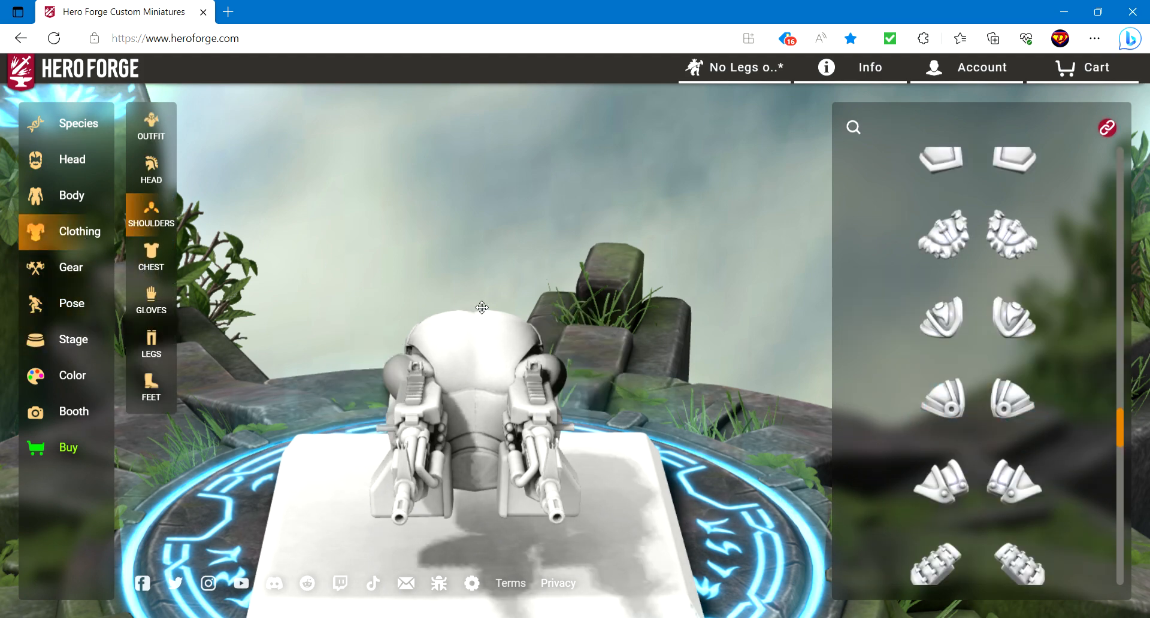
pyautogui.moveTo(586, 354); pyautogui.dragTo(376, 365)
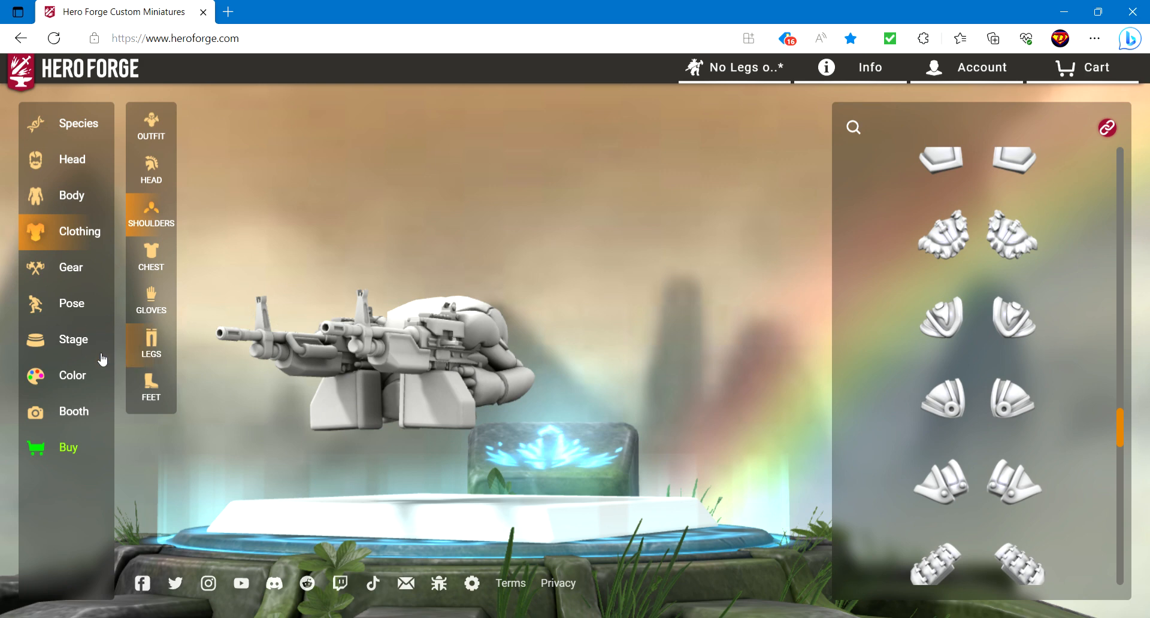
pyautogui.moveTo(423, 376); pyautogui.dragTo(466, 398)
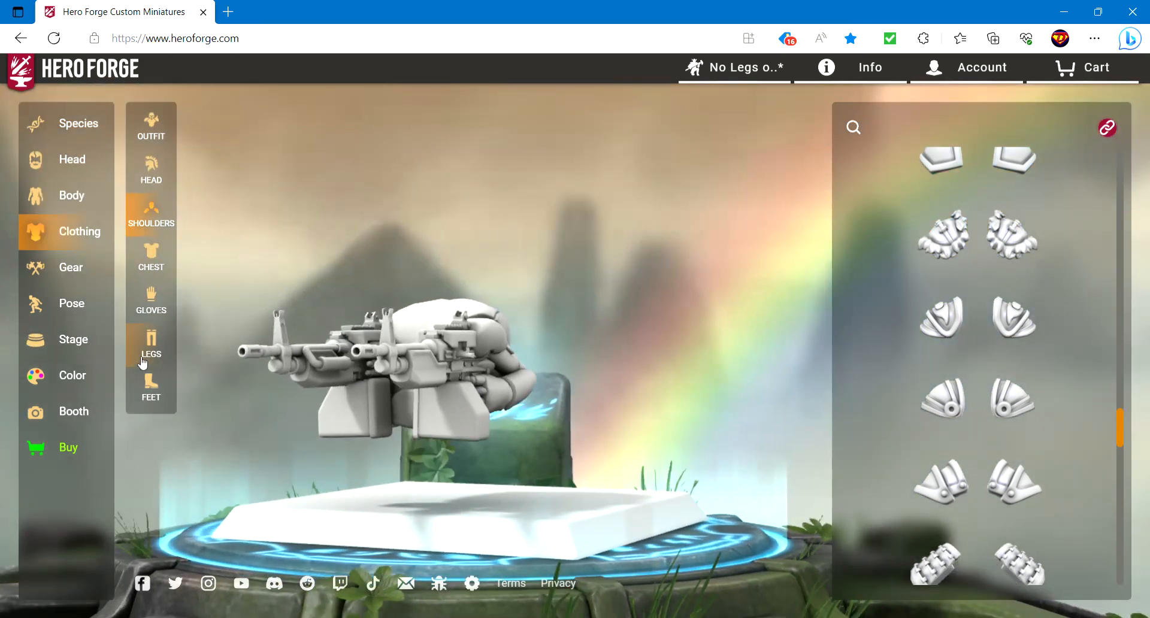
# Inspect the pose settings of the left arm, left wrist and right arm from both sides of the figure
pyautogui.click(71, 303)
pyautogui.moveTo(458, 345); pyautogui.dragTo(419, 349)
pyautogui.click(1016, 154)
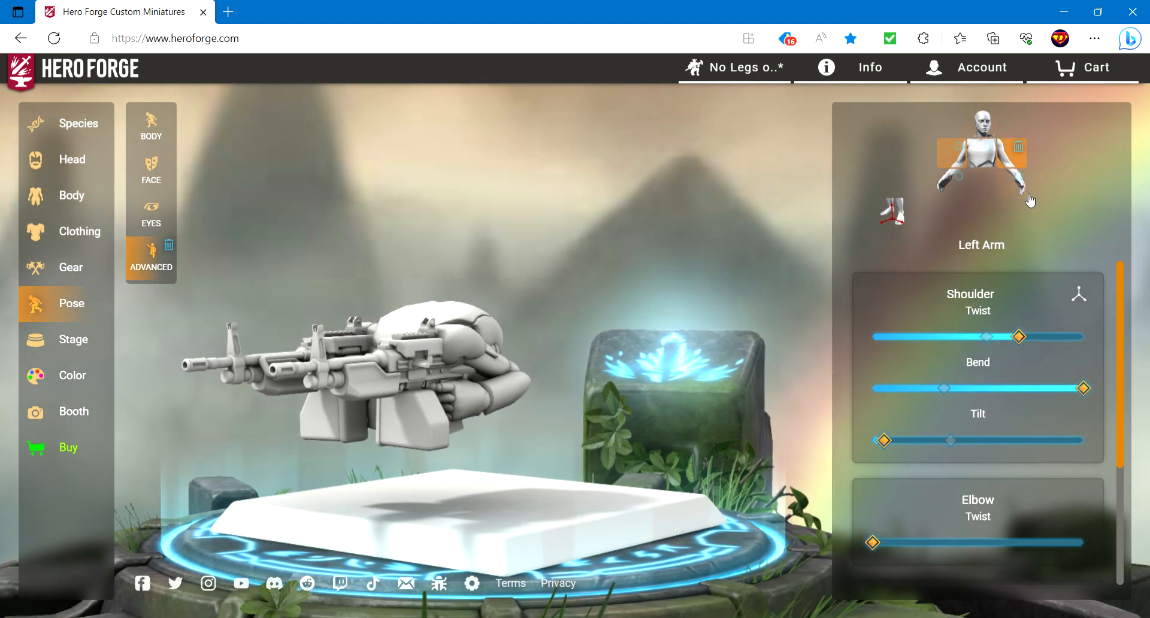
pyautogui.click(1012, 183)
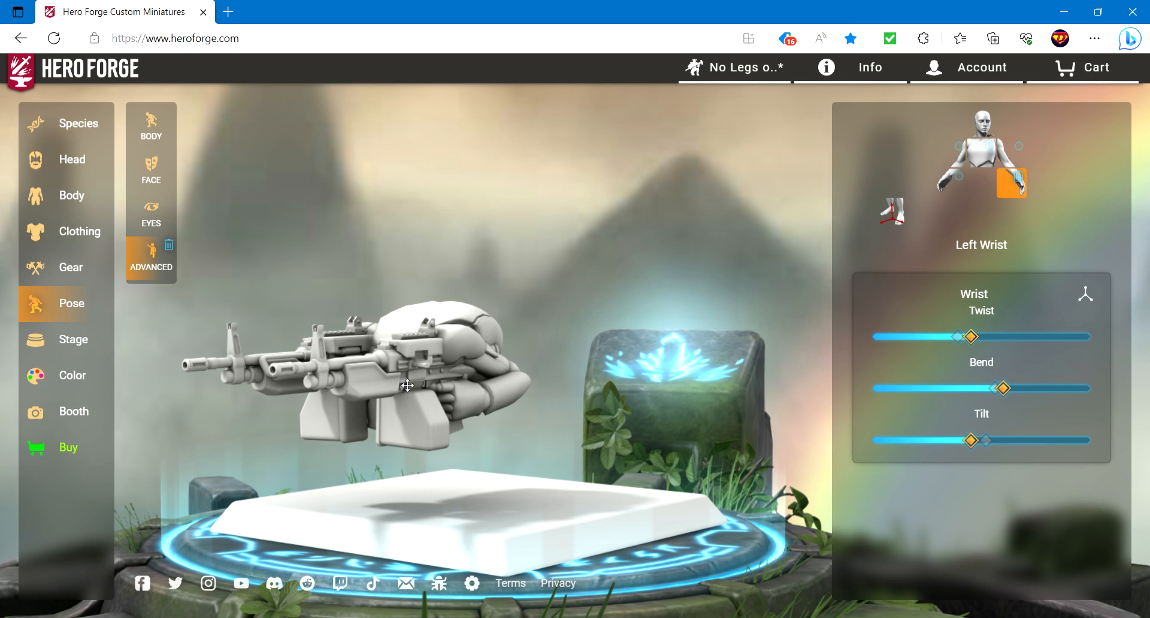
pyautogui.click(956, 173)
pyautogui.moveTo(368, 353); pyautogui.dragTo(630, 347)
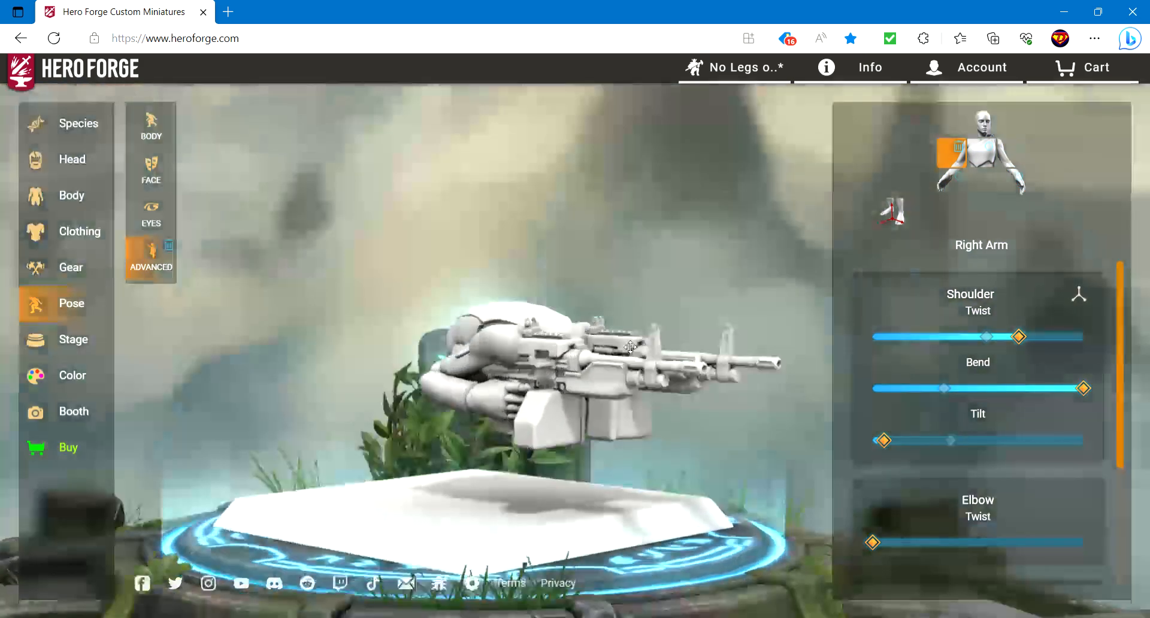
# Search the saved heroes for Turret and open Sentry Turret without saving the changes to the current figure
pyautogui.click(751, 68)
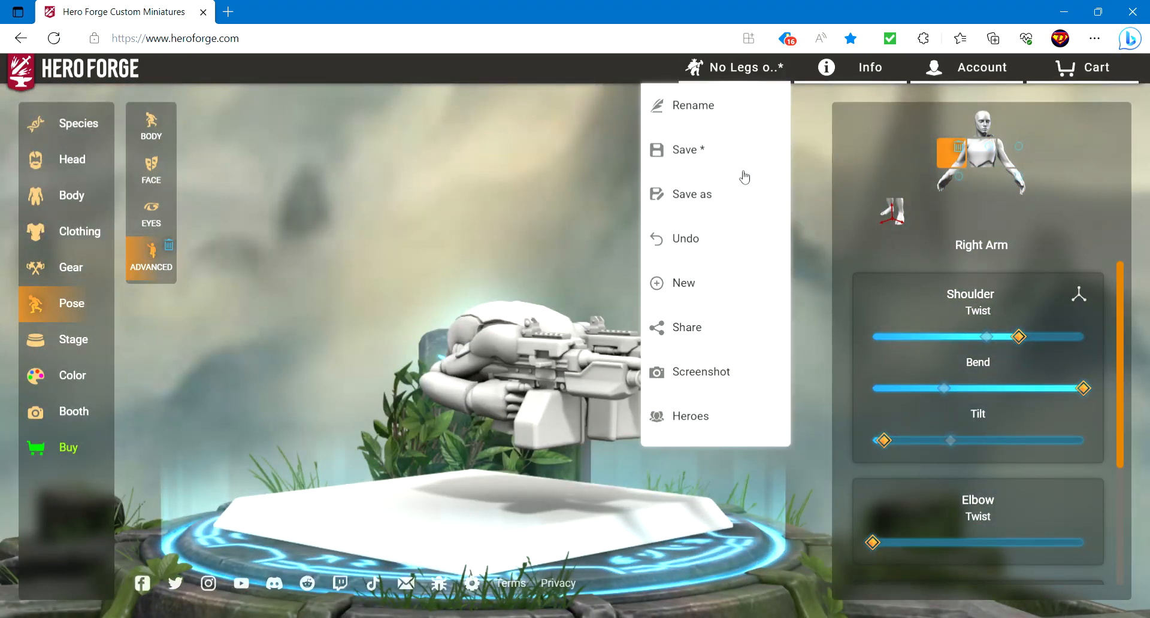
pyautogui.click(710, 419)
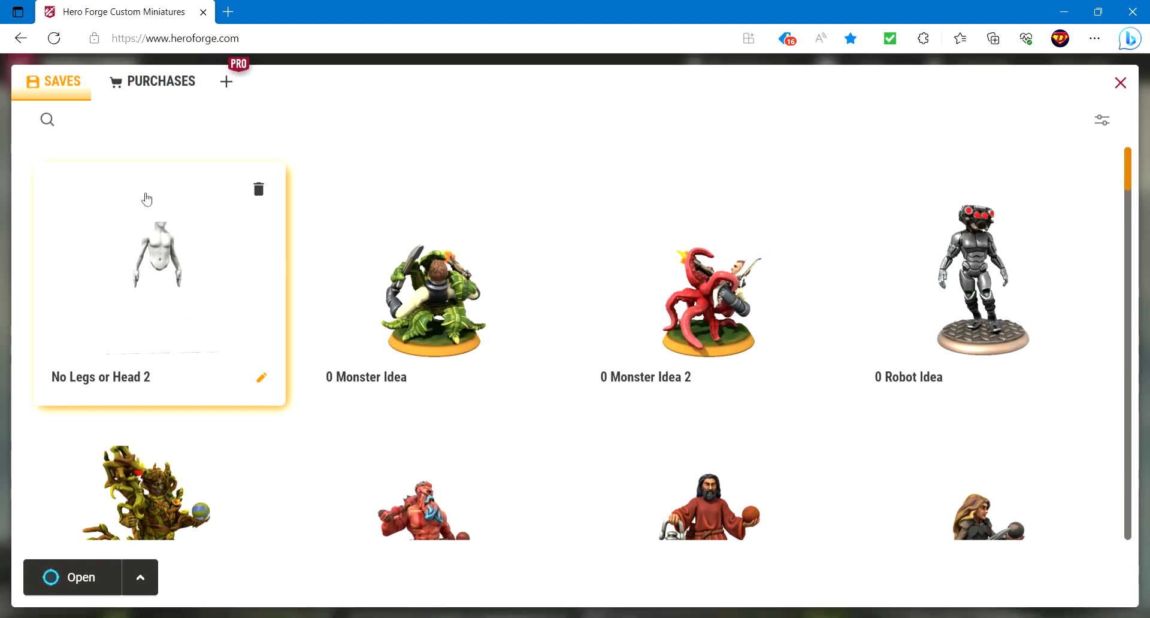
pyautogui.click(48, 122)
pyautogui.write('Legs')
pyautogui.doubleClick(89, 121)
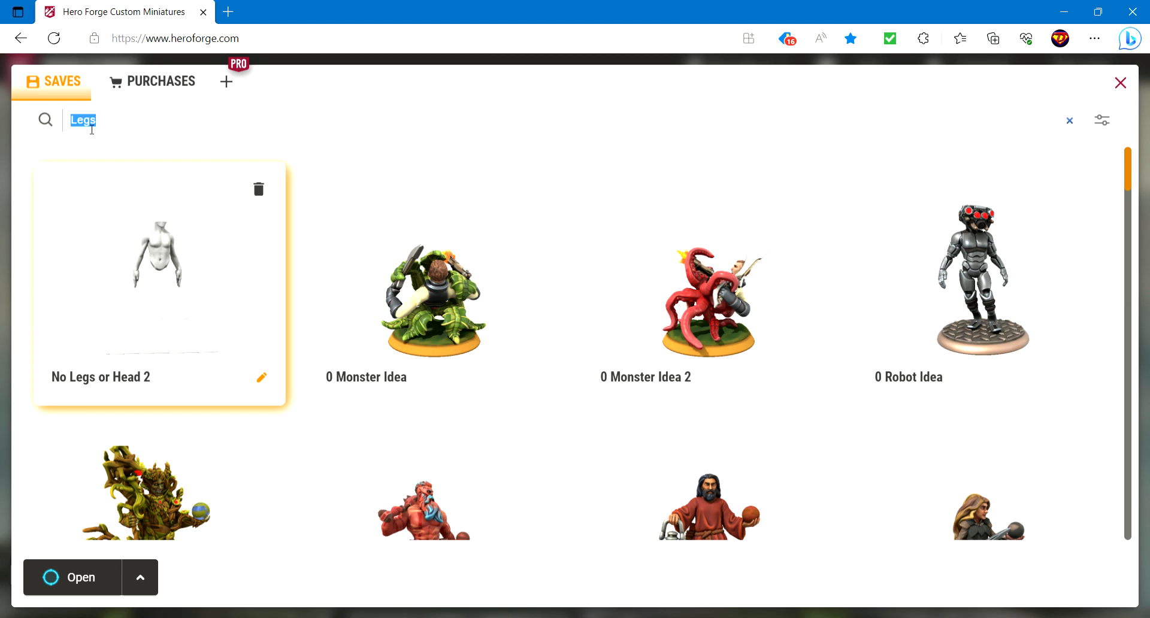
pyautogui.write('Turret')
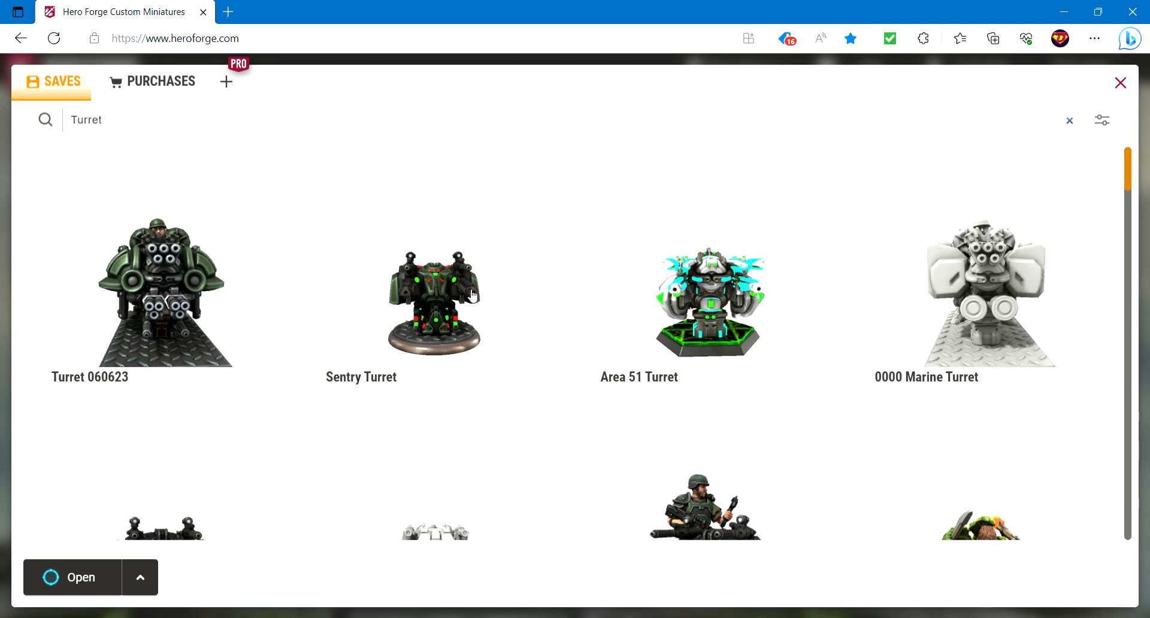
pyautogui.click(472, 295)
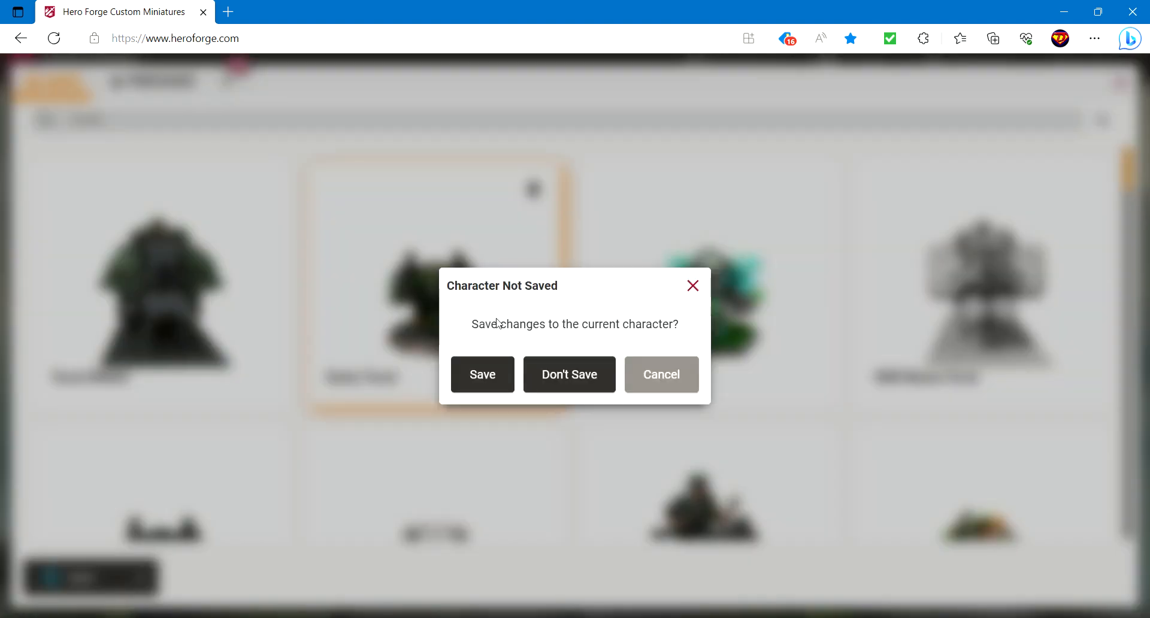
pyautogui.click(573, 366)
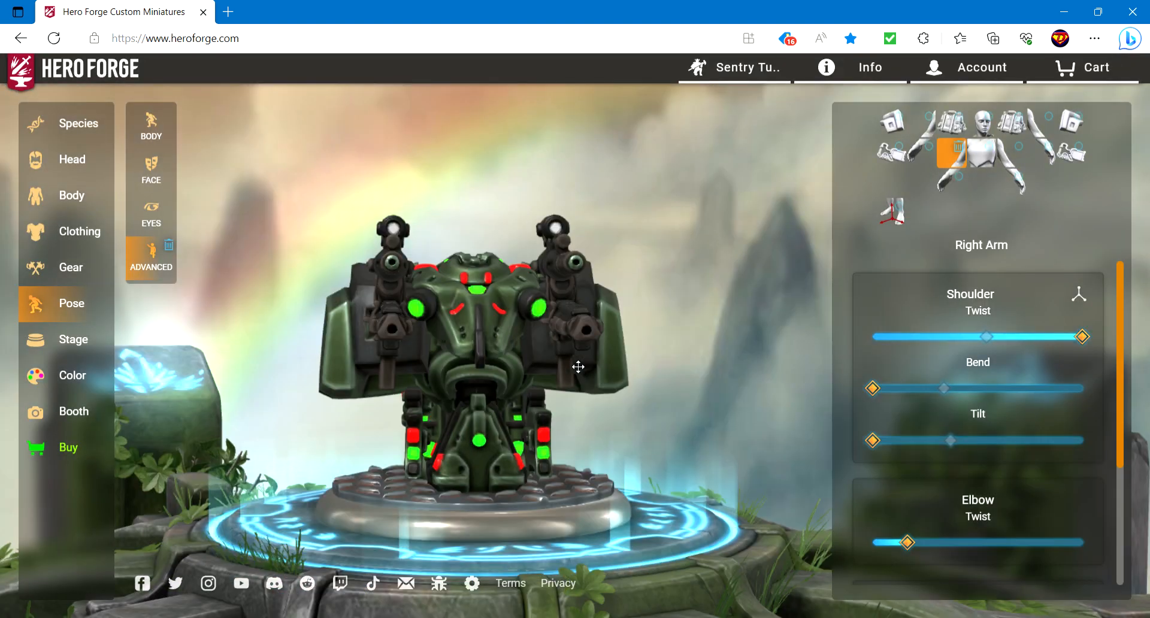
# Inspect the sentry turret from several sides and compare the pose settings of its arms, wrists and right middle arm
pyautogui.moveTo(550, 353); pyautogui.dragTo(427, 350)
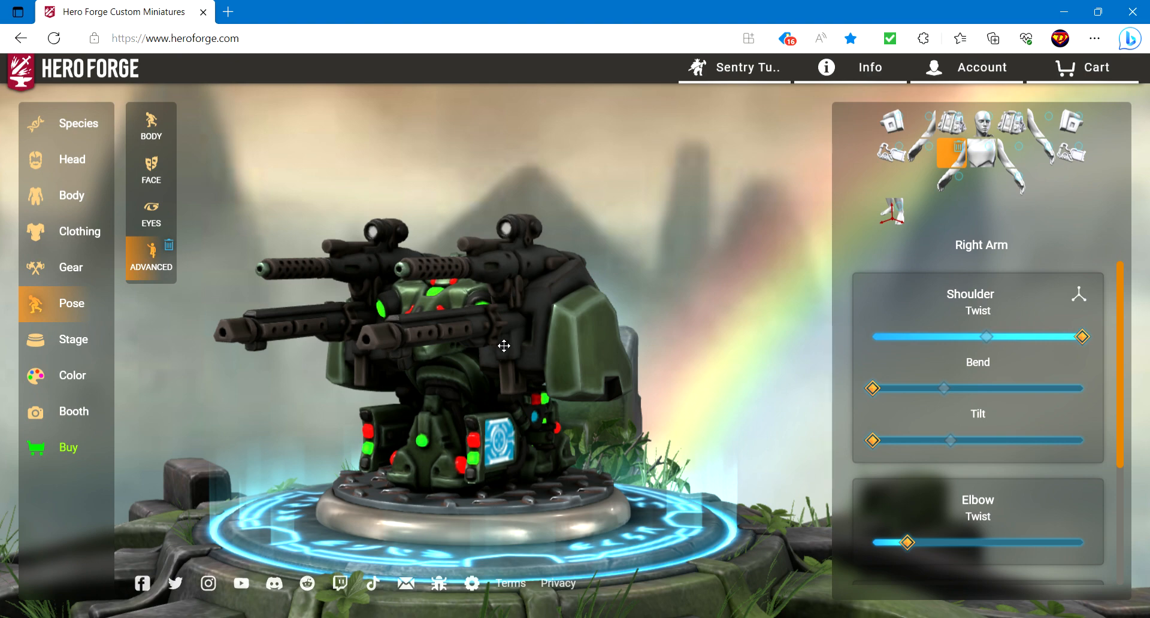
pyautogui.moveTo(590, 336); pyautogui.dragTo(678, 349)
pyautogui.moveTo(508, 348); pyautogui.dragTo(242, 352)
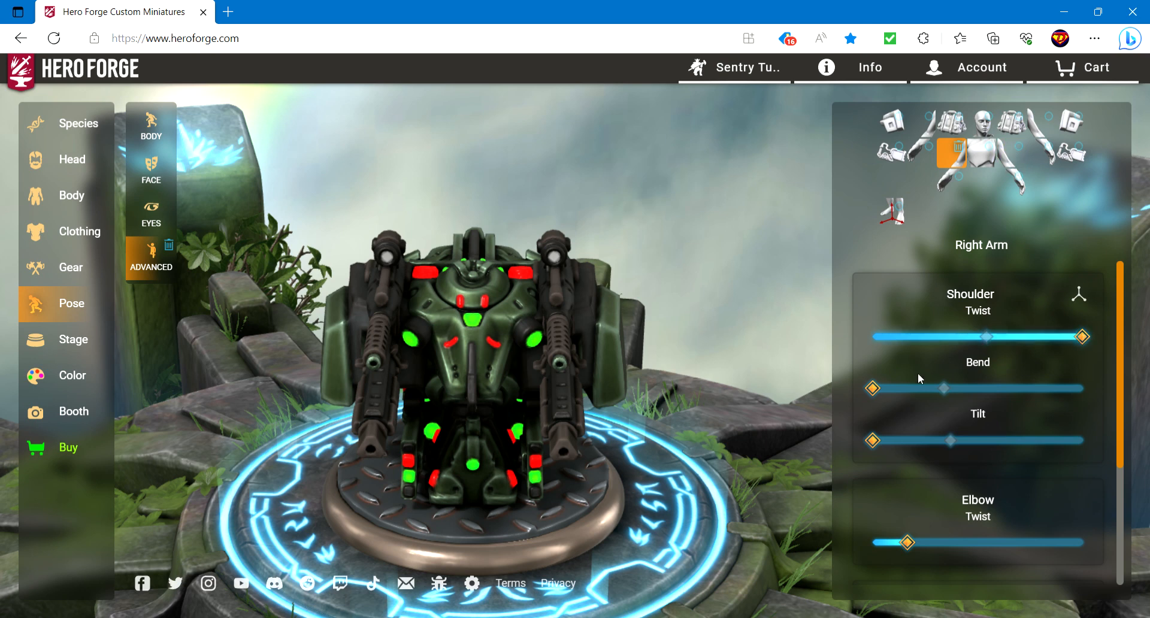
pyautogui.click(1011, 160)
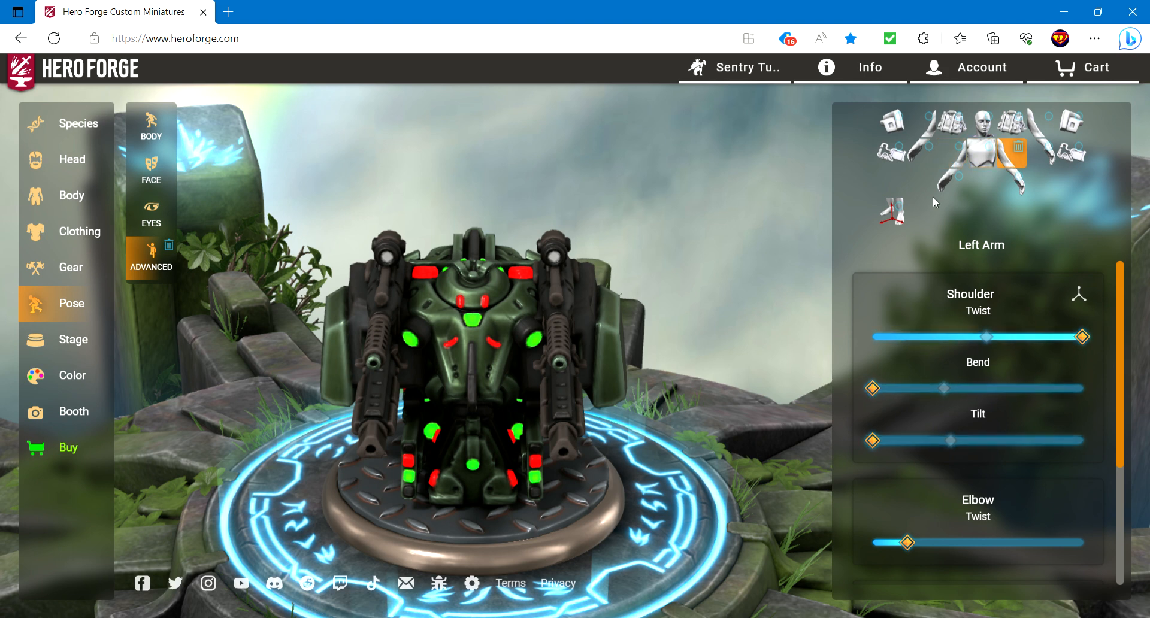
pyautogui.click(960, 157)
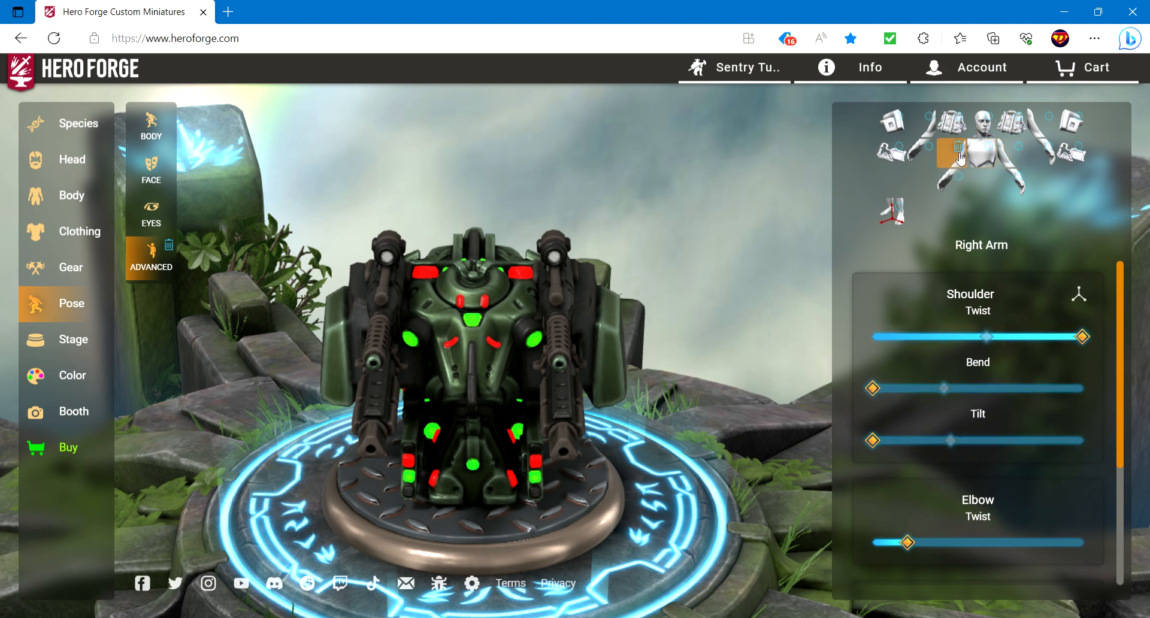
pyautogui.click(1016, 181)
pyautogui.click(954, 191)
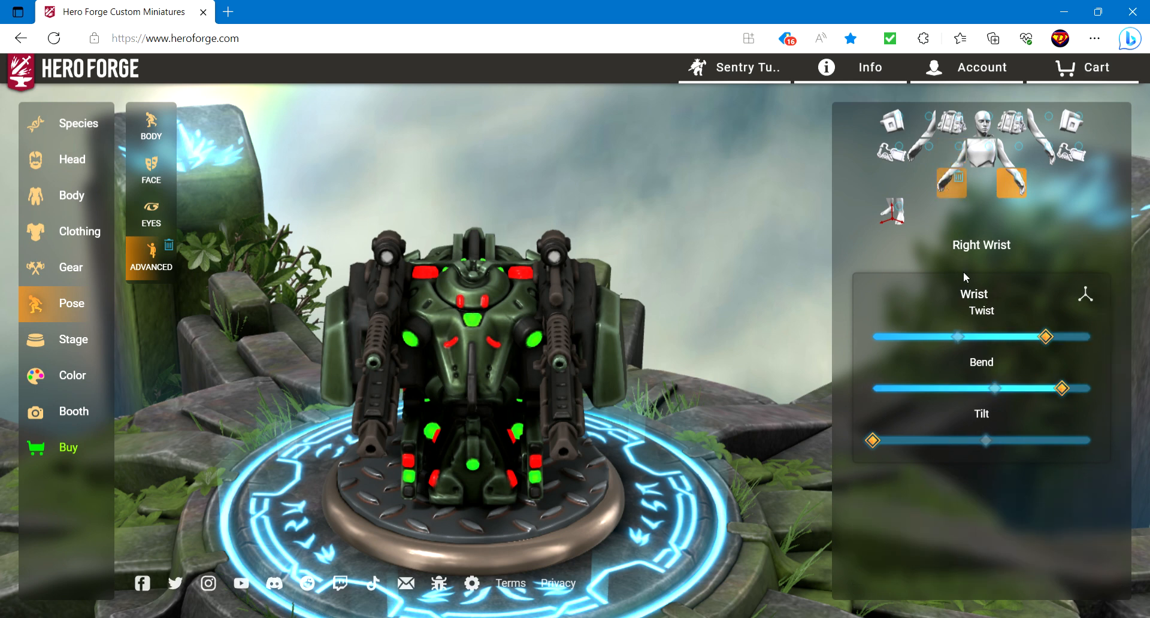
pyautogui.click(1012, 164)
pyautogui.click(1012, 162)
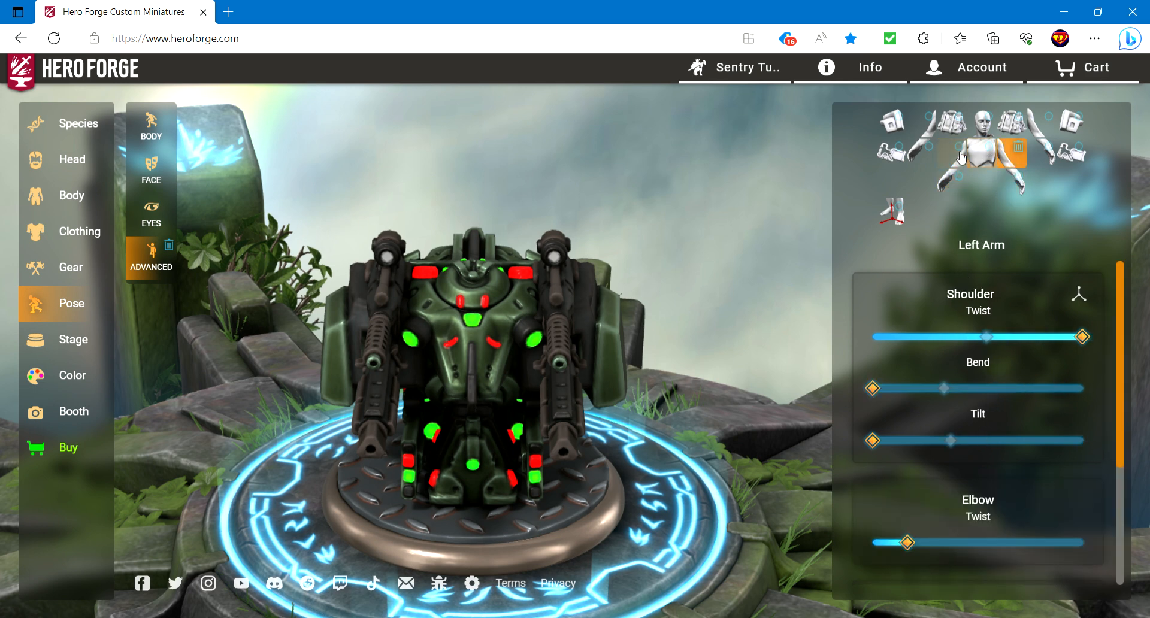
pyautogui.click(961, 157)
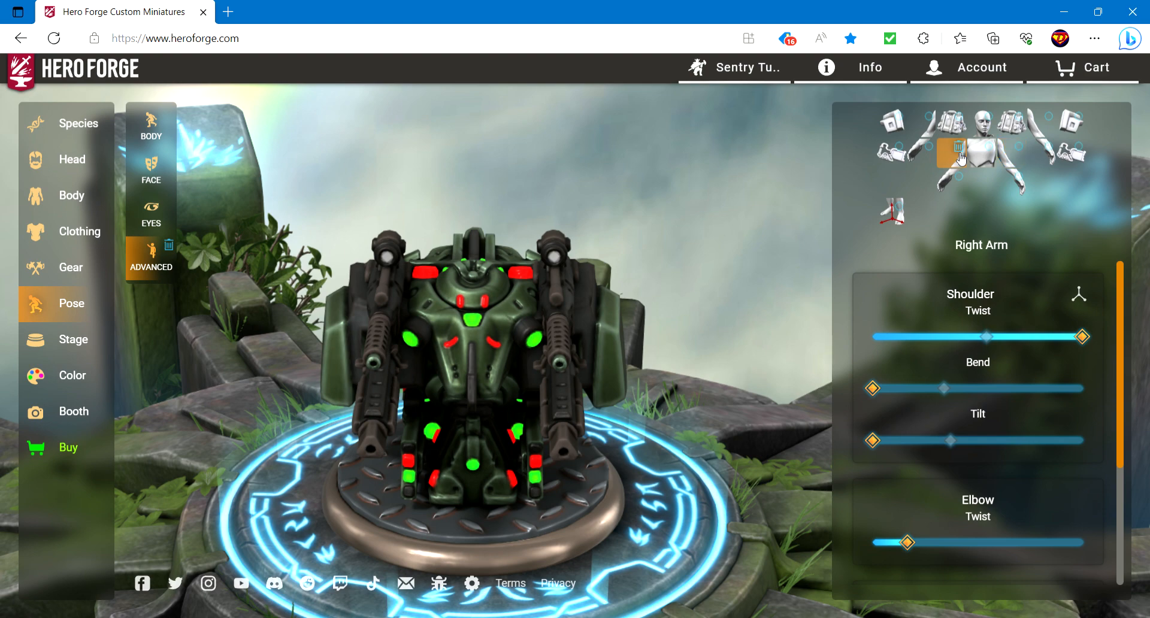
pyautogui.click(922, 123)
pyautogui.moveTo(477, 348); pyautogui.dragTo(494, 284)
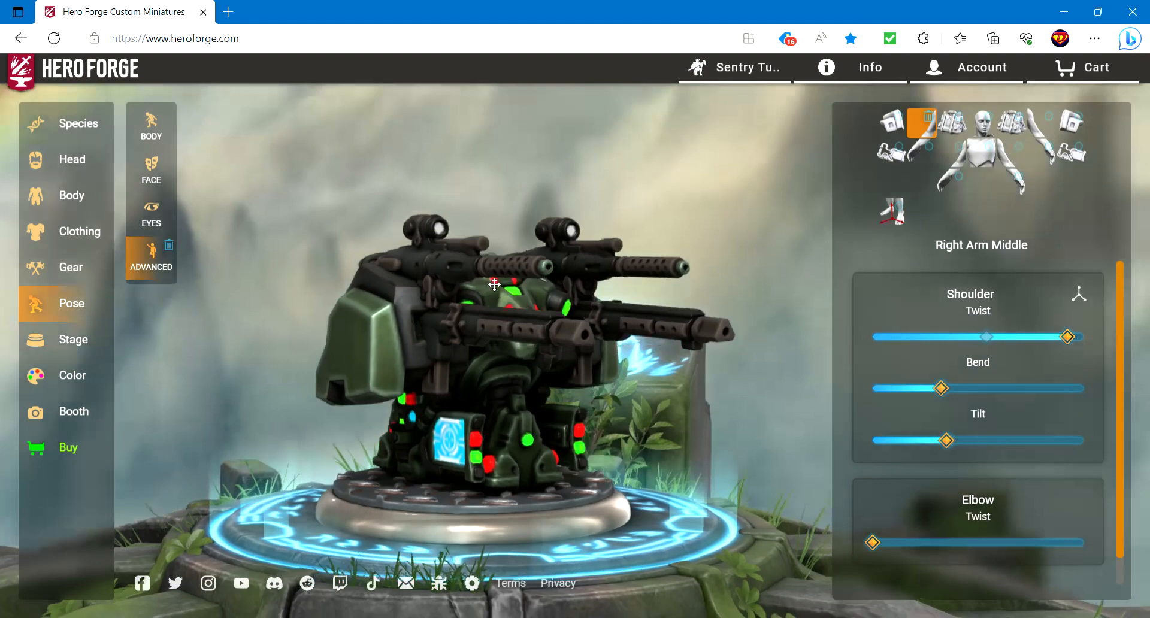
pyautogui.moveTo(601, 424); pyautogui.dragTo(462, 414)
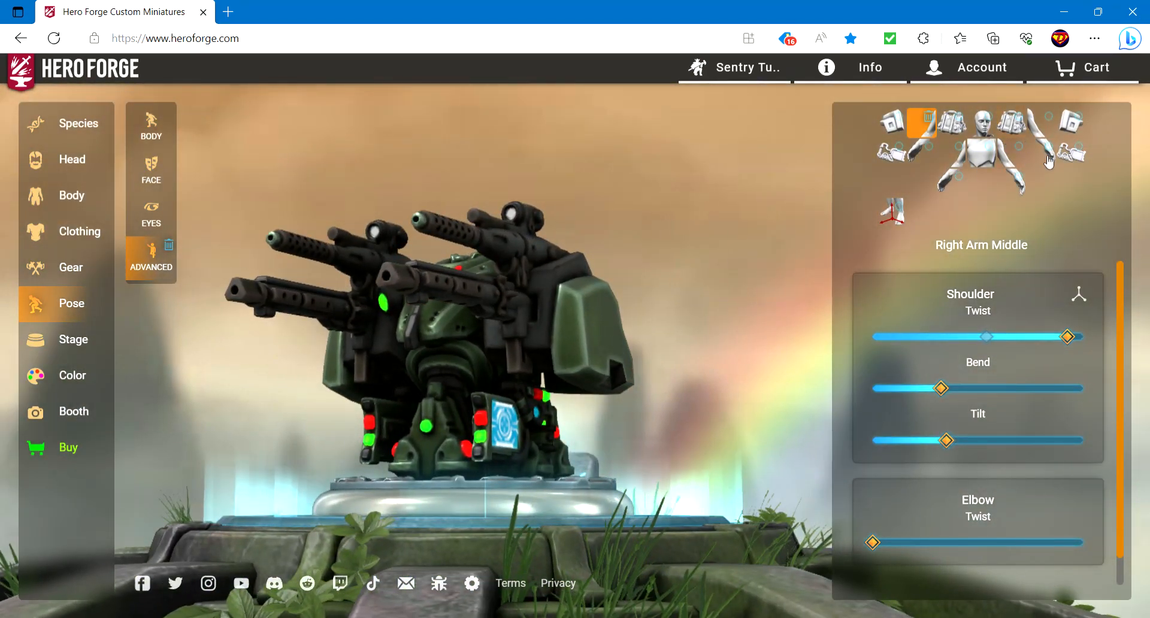
# Try a slightly higher twist on the left side item, undo it, and check the right side item's settings
pyautogui.click(1086, 155)
pyautogui.moveTo(610, 421); pyautogui.dragTo(577, 423)
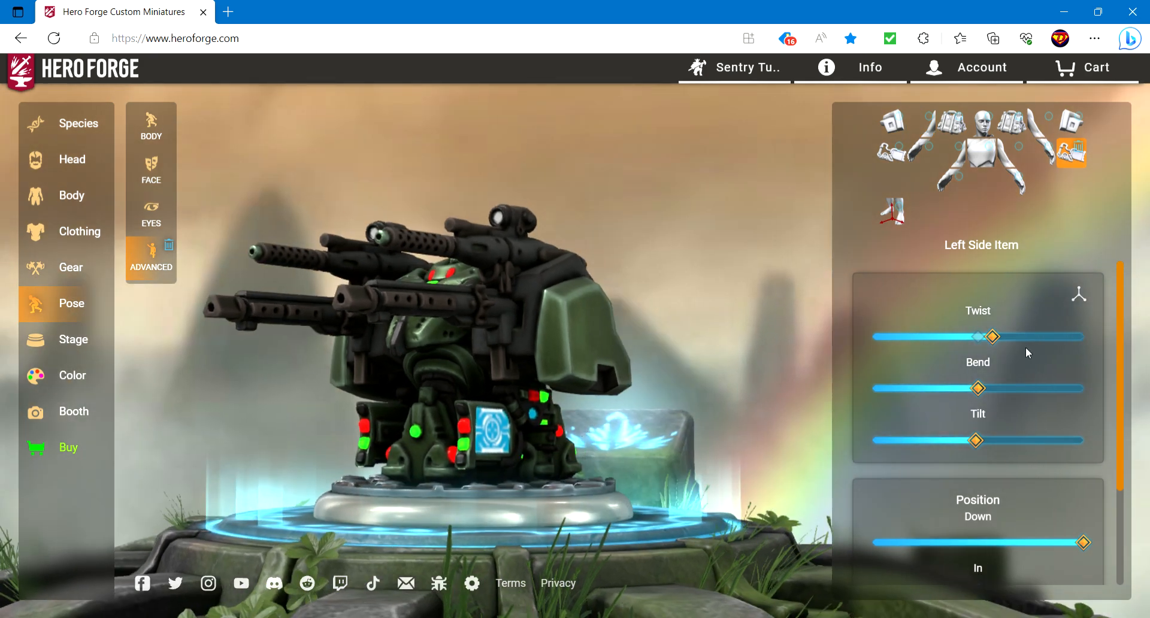
pyautogui.moveTo(996, 338)
pyautogui.mouseDown()
pyautogui.moveTo(959, 339)
pyautogui.moveTo(1019, 352)
pyautogui.moveTo(1005, 351)
pyautogui.mouseUp()
pyautogui.hotkey('ctrl', 'z')
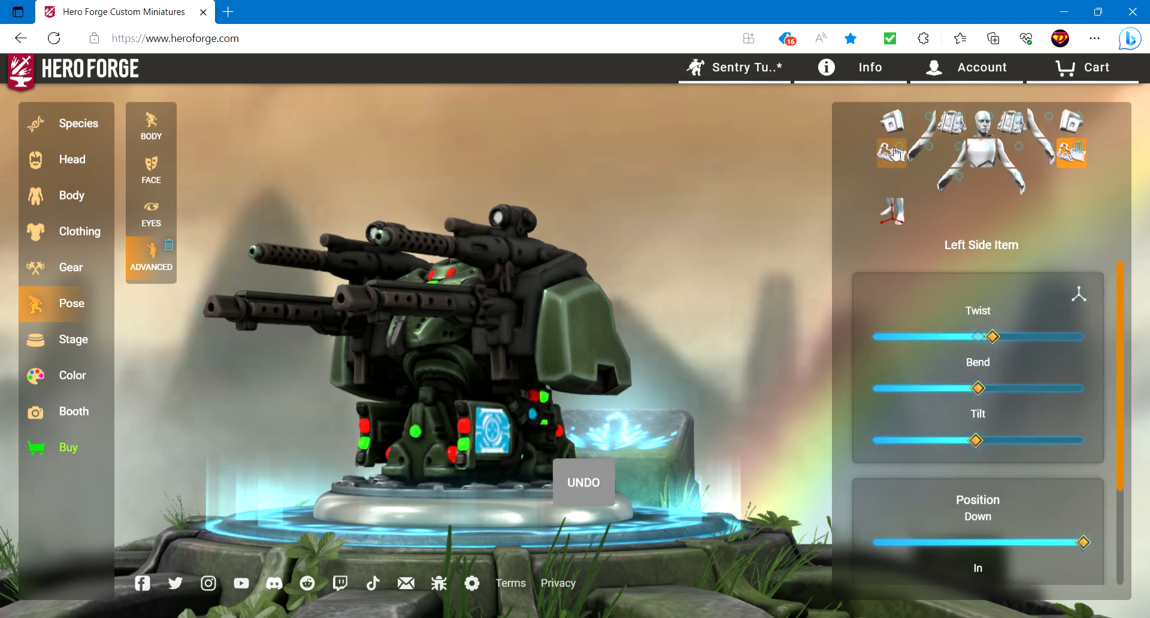
pyautogui.click(895, 153)
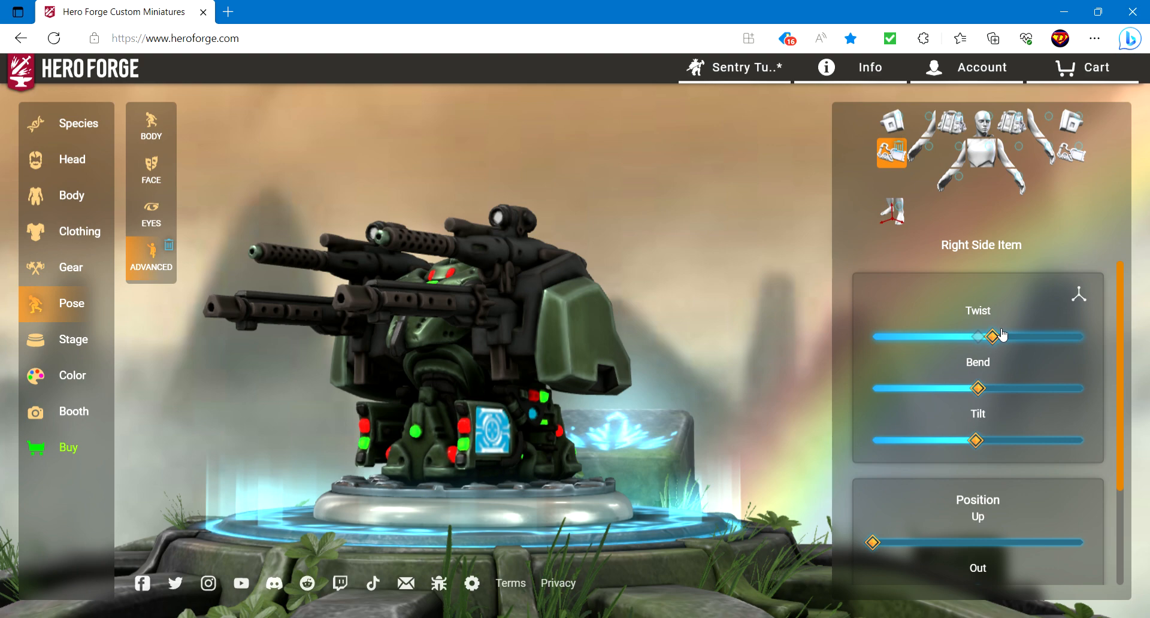
pyautogui.moveTo(516, 361); pyautogui.dragTo(846, 303)
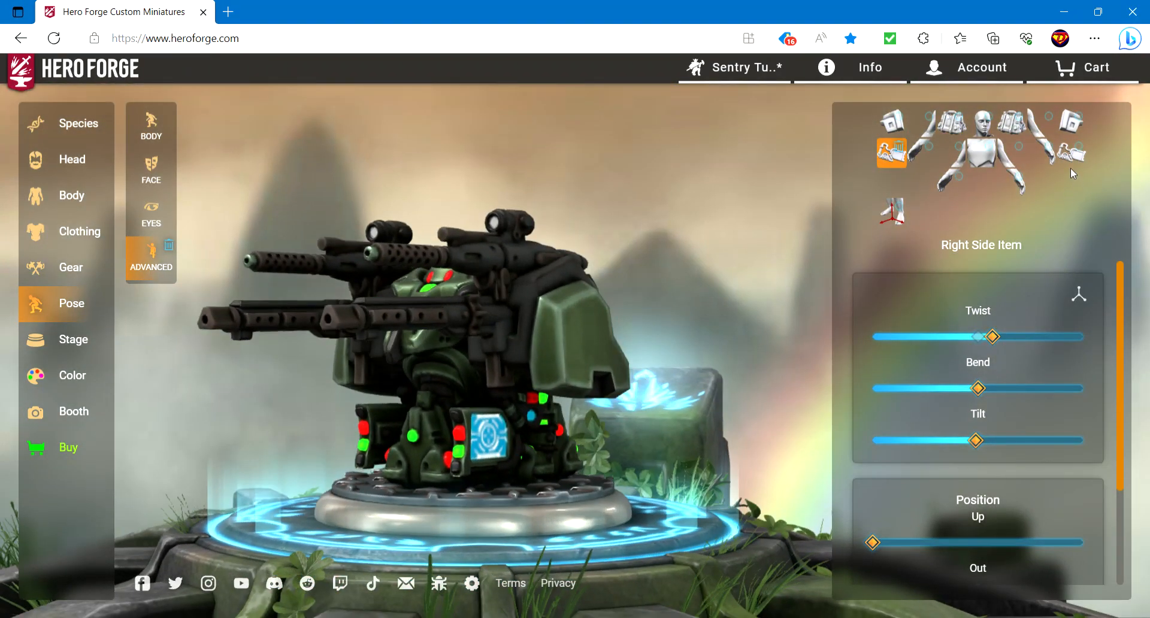
# Try a bend of 0.04 on the left side item and a matching bend on the right one, and undo both
pyautogui.click(1072, 153)
pyautogui.moveTo(980, 388); pyautogui.dragTo(988, 391)
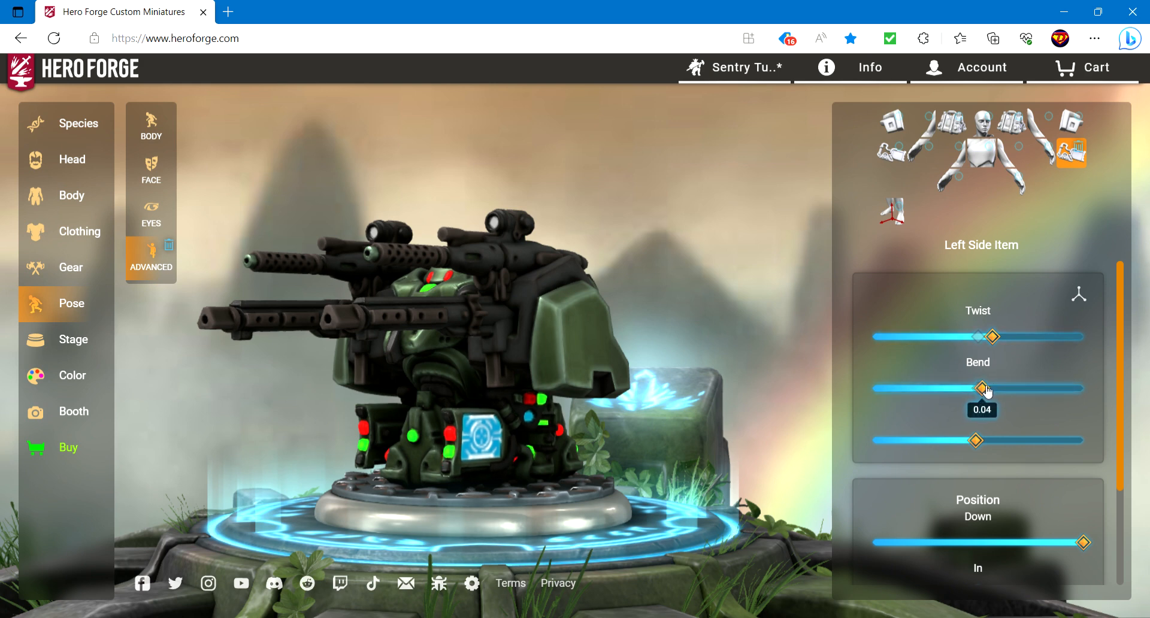
pyautogui.click(892, 154)
pyautogui.moveTo(983, 389); pyautogui.dragTo(988, 390)
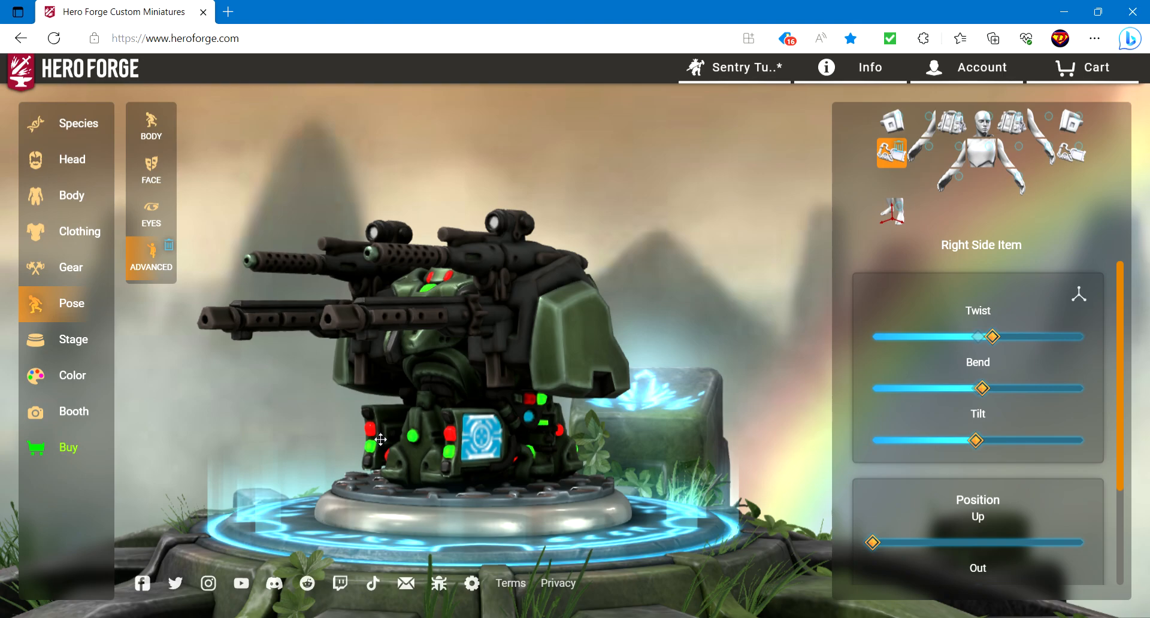
pyautogui.moveTo(381, 440); pyautogui.dragTo(491, 433)
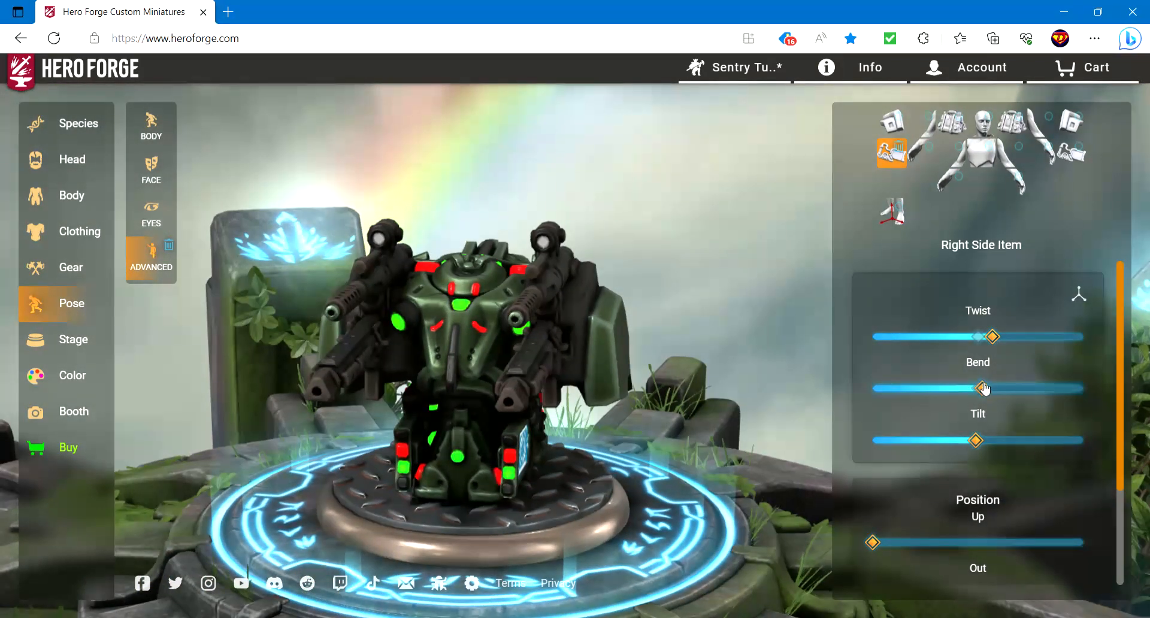
pyautogui.moveTo(495, 352); pyautogui.dragTo(647, 356)
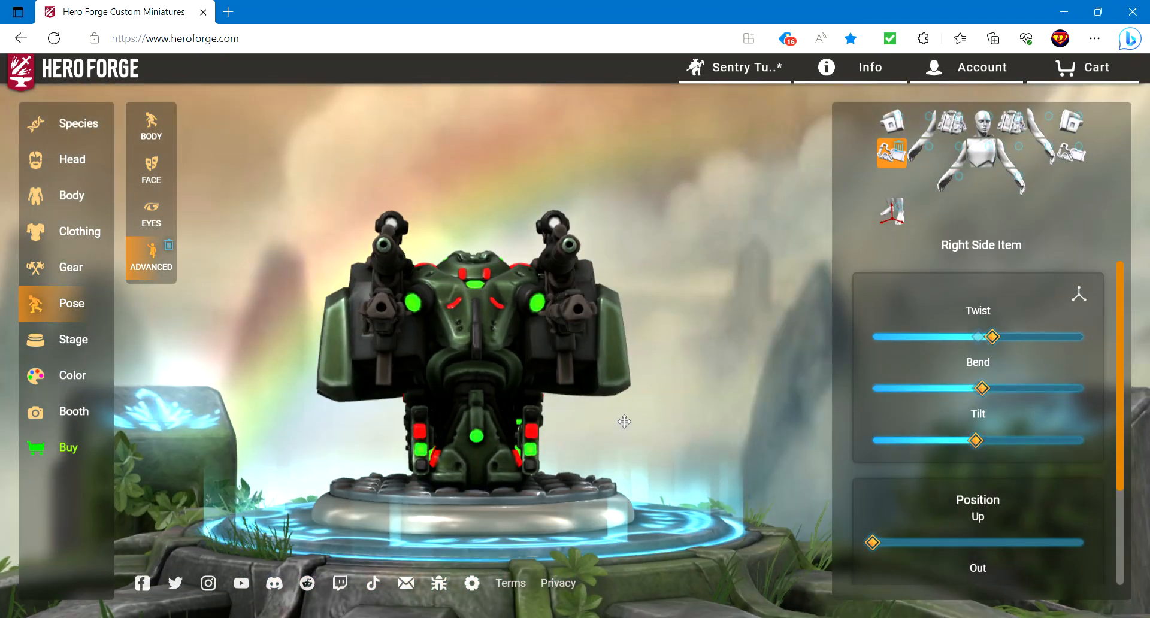
pyautogui.hotkey('ctrl', 'z')
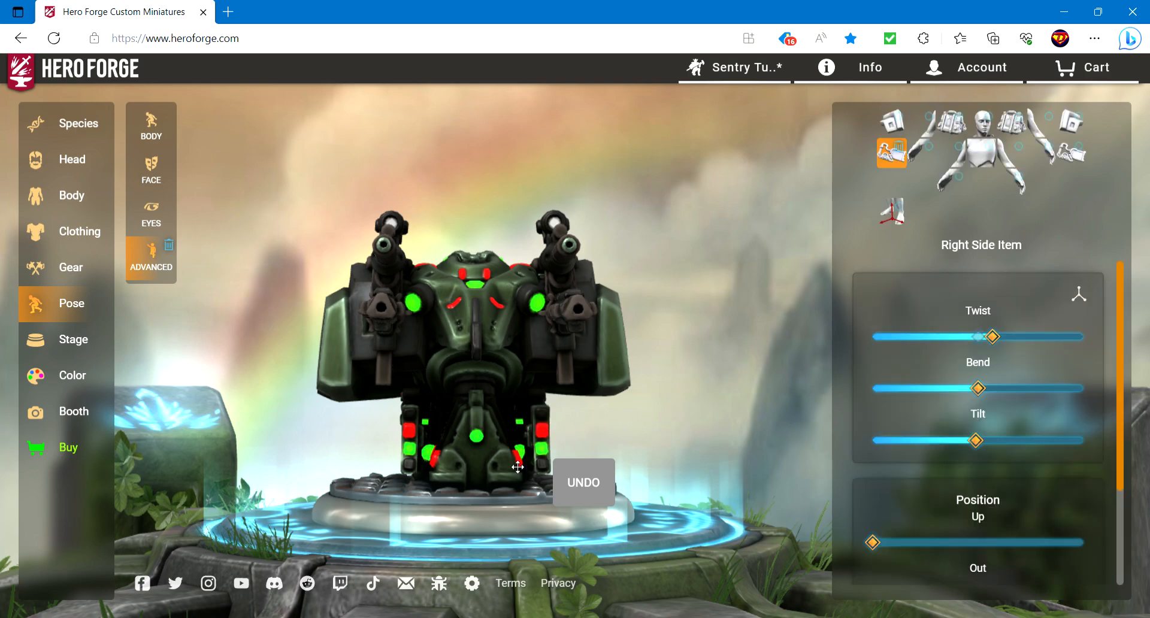
# Try moving the base items forwards to 0.37, check them from both sides, and undo the move
pyautogui.moveTo(590, 417); pyautogui.dragTo(713, 344)
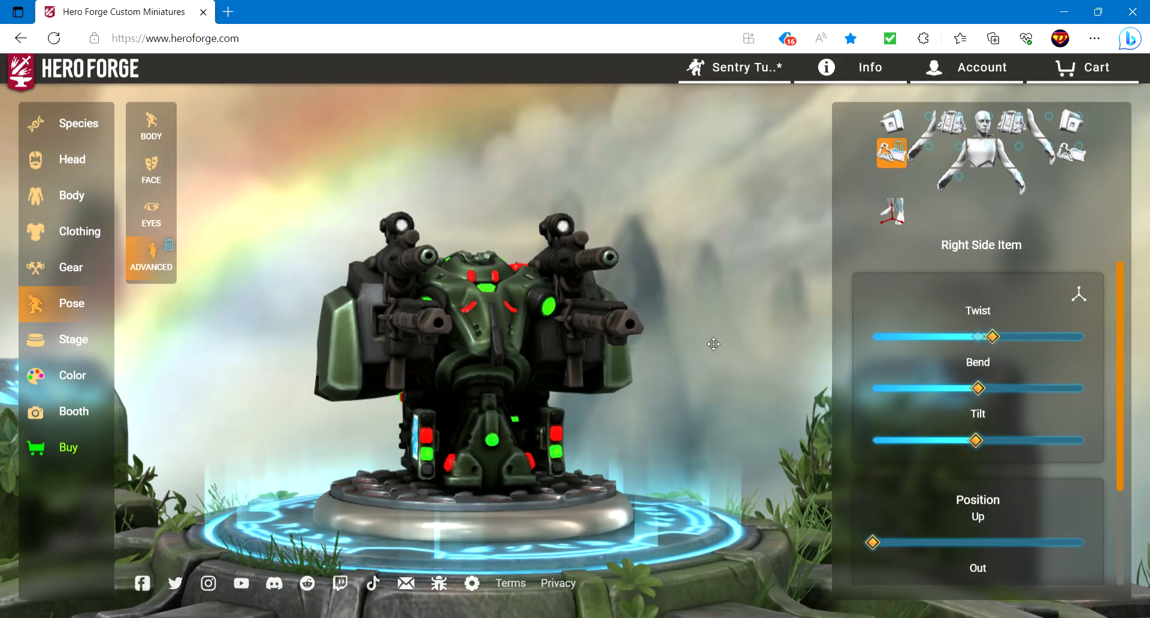
pyautogui.click(951, 122)
pyautogui.moveTo(655, 290); pyautogui.dragTo(525, 311)
pyautogui.moveTo(1013, 337)
pyautogui.mouseDown()
pyautogui.moveTo(1073, 337)
pyautogui.moveTo(1026, 339)
pyautogui.mouseUp()
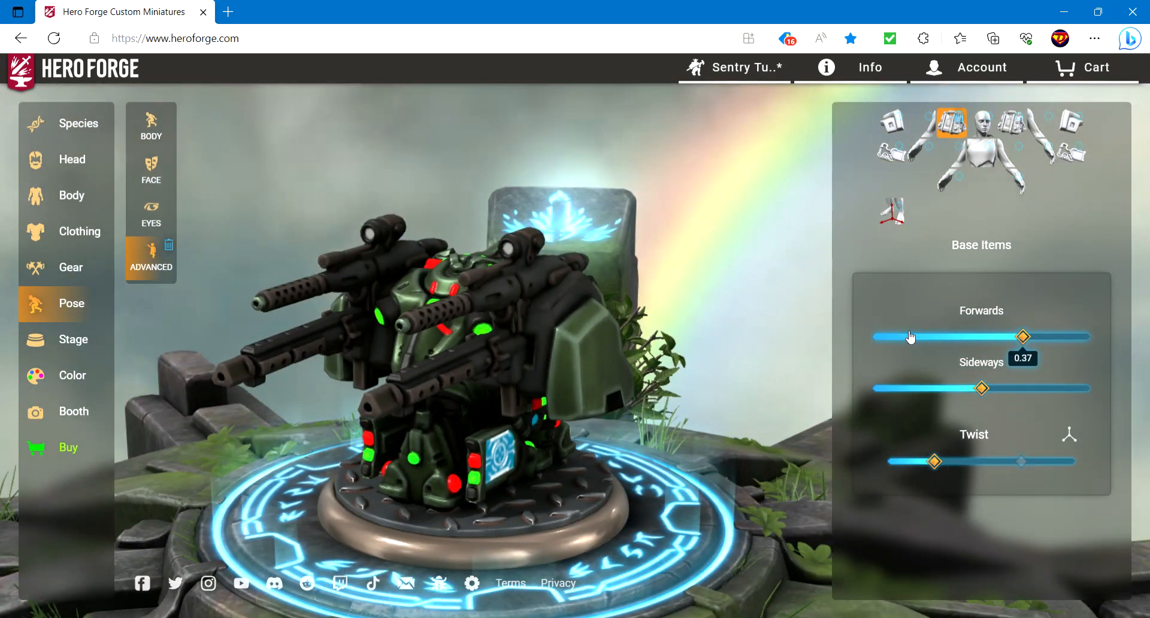
pyautogui.moveTo(450, 367); pyautogui.dragTo(580, 414)
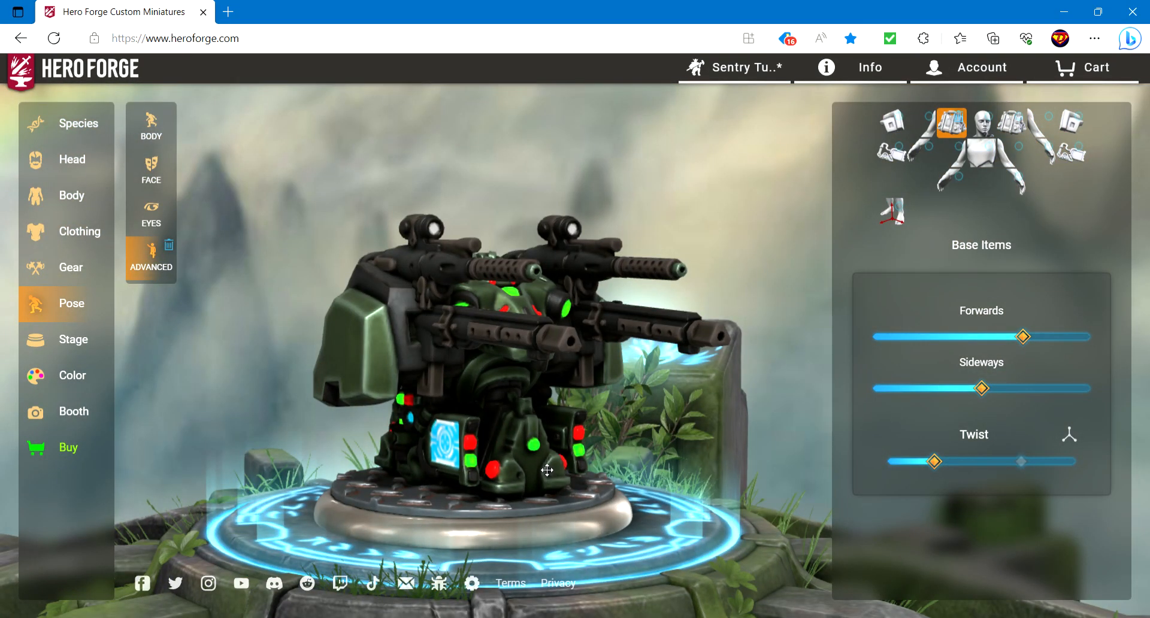
pyautogui.hotkey('ctrl', 'z')
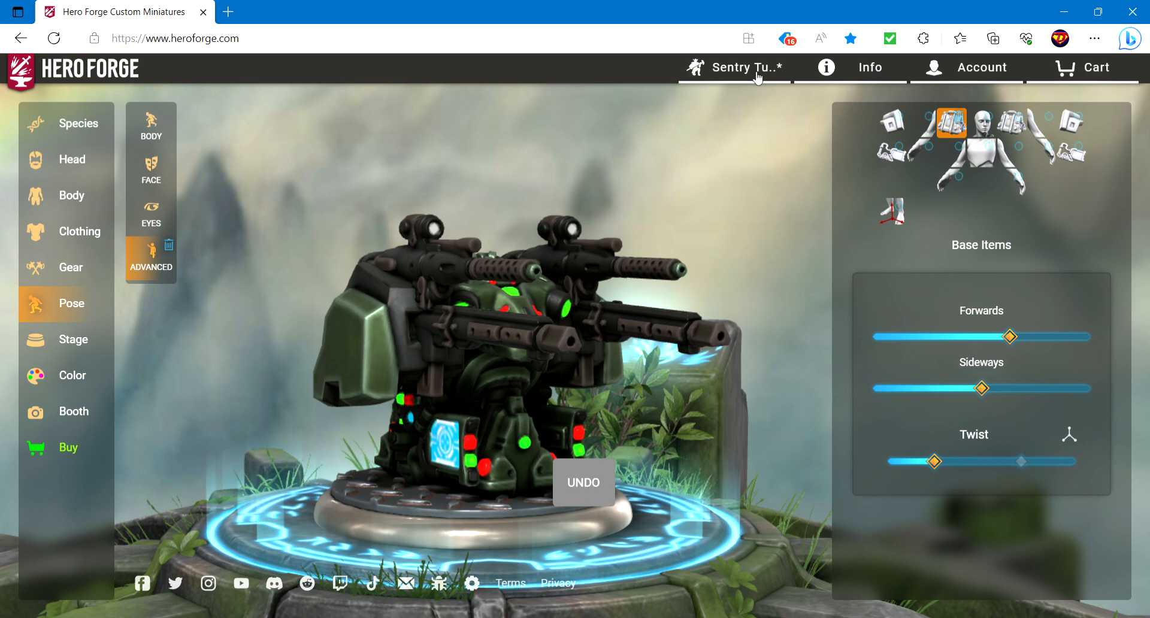
pyautogui.click(728, 67)
pyautogui.click(519, 222)
pyautogui.moveTo(598, 267); pyautogui.dragTo(545, 396)
pyautogui.moveTo(622, 388); pyautogui.dragTo(585, 380)
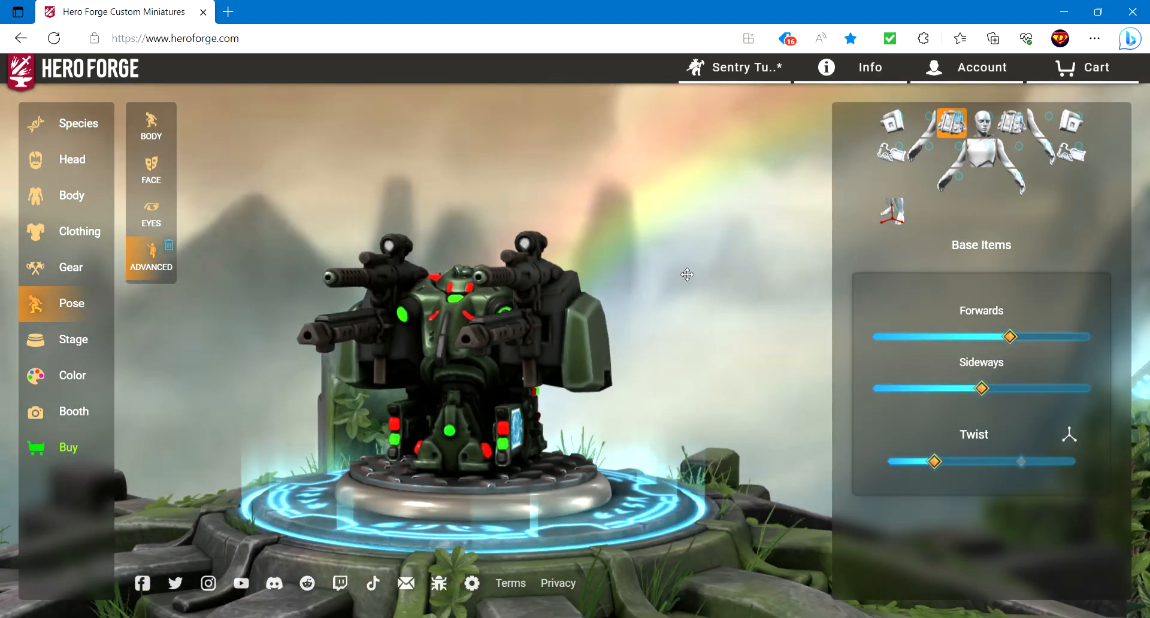
# Search the saved miniatures for "Legs" and select the No Legs or Head 2 figure
pyautogui.click(763, 74)
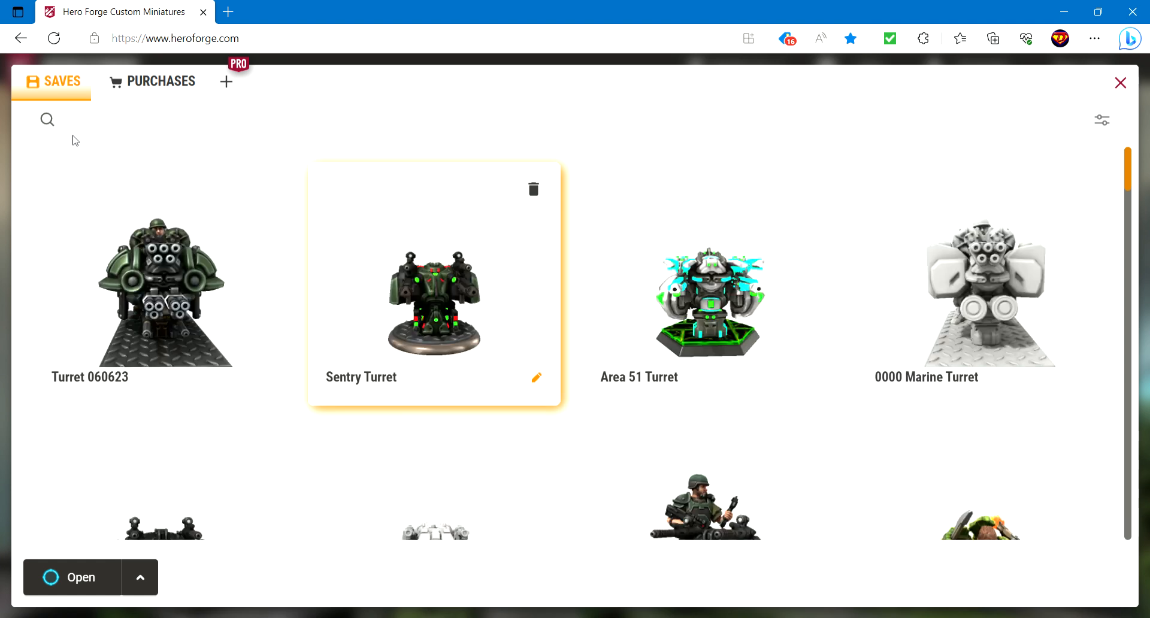
pyautogui.click(52, 125)
pyautogui.doubleClick(95, 125)
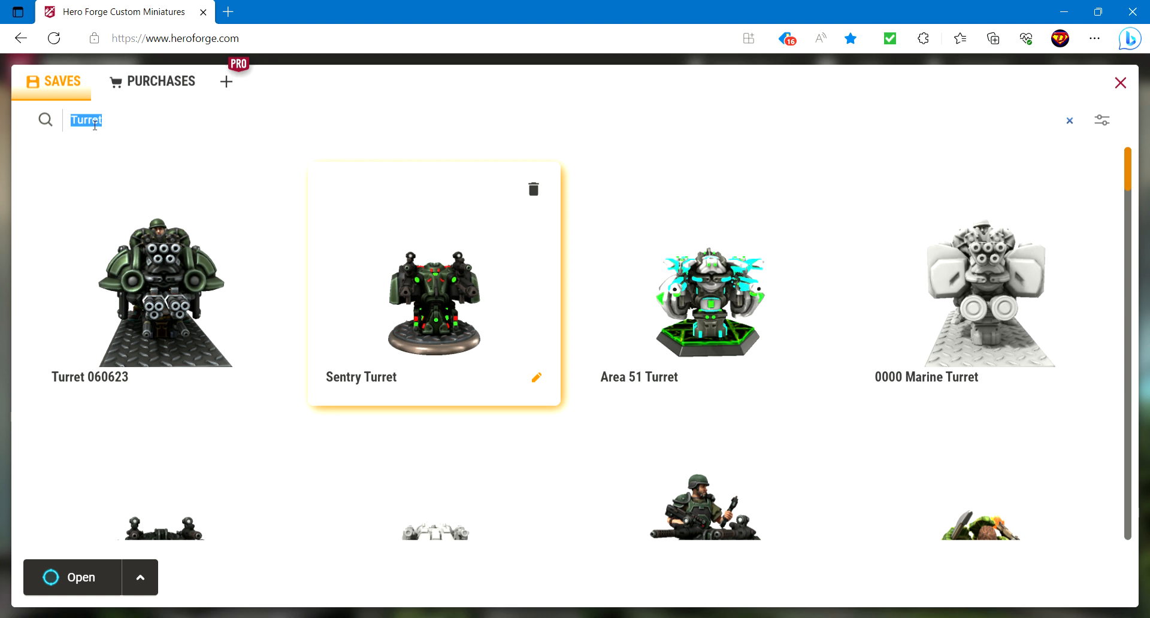
pyautogui.write('ч')
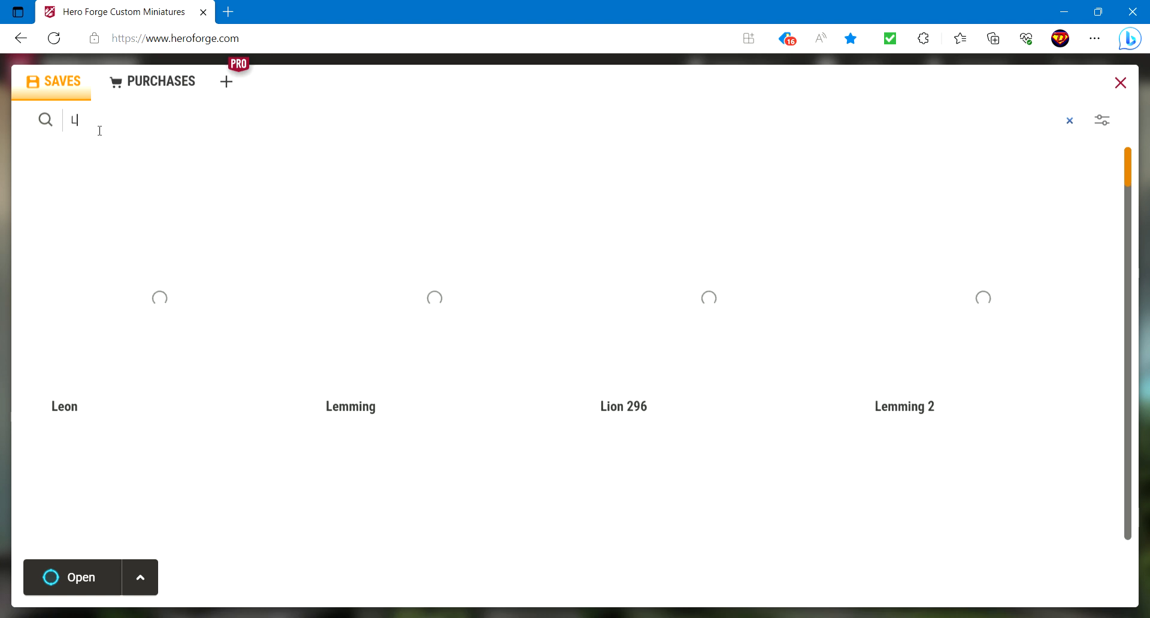
pyautogui.write('eg')
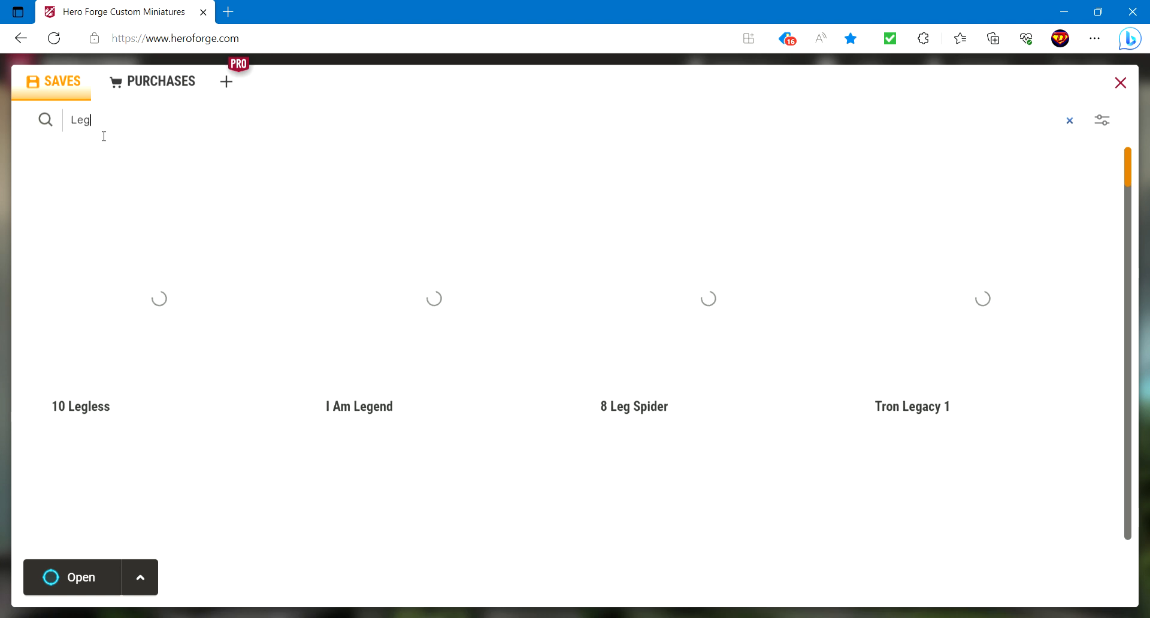
pyautogui.write('s')
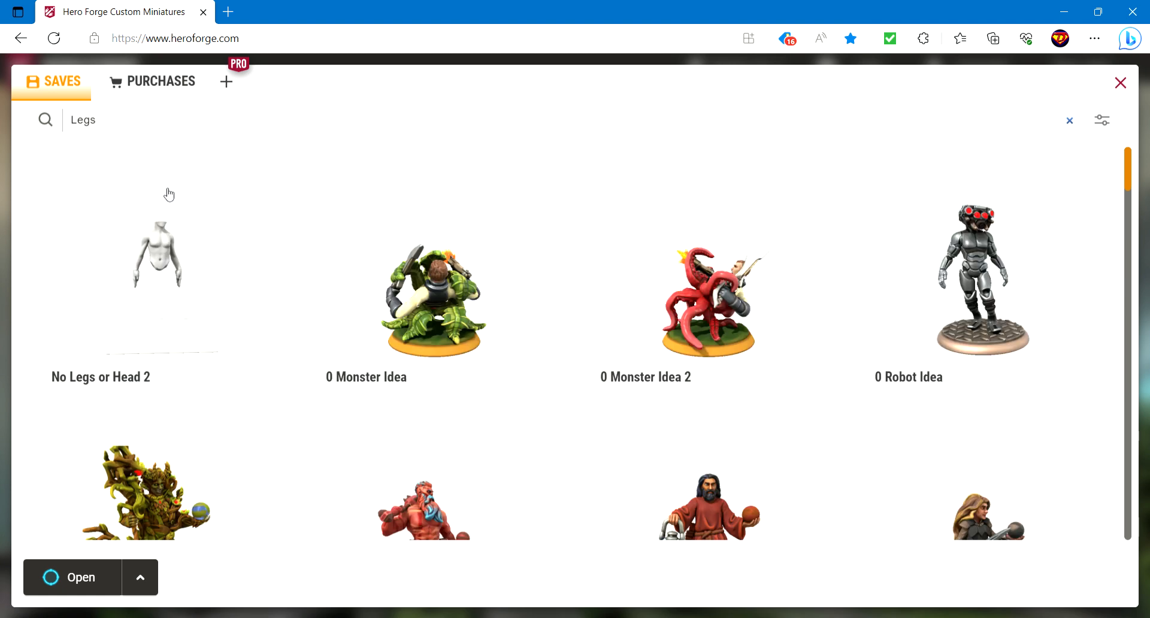
pyautogui.click(173, 273)
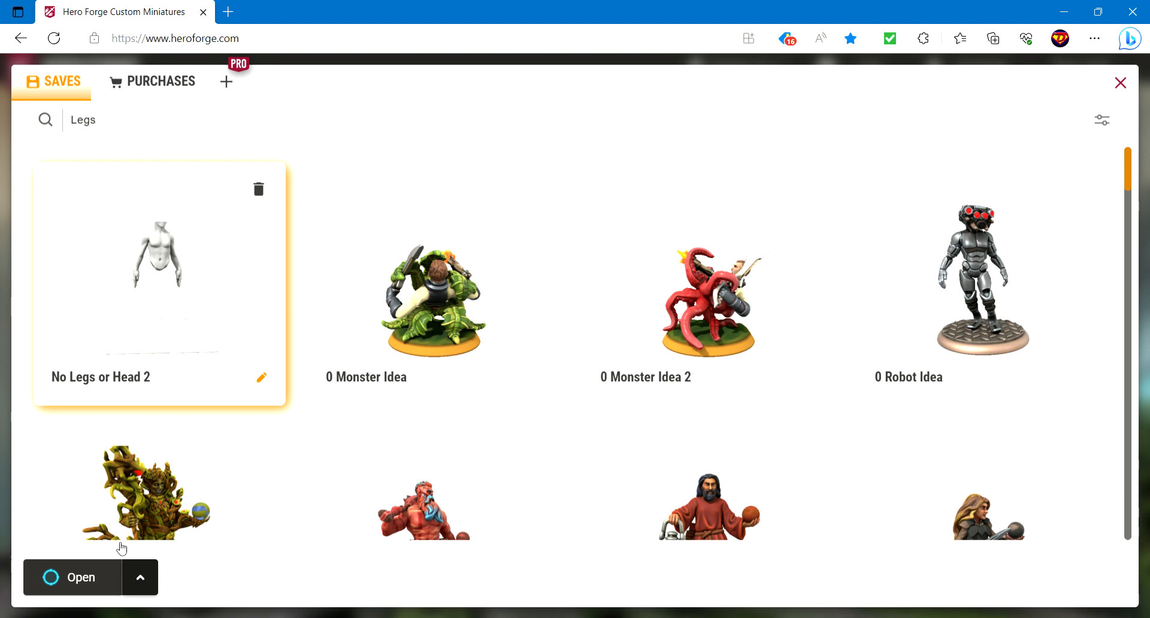
pyautogui.click(140, 577)
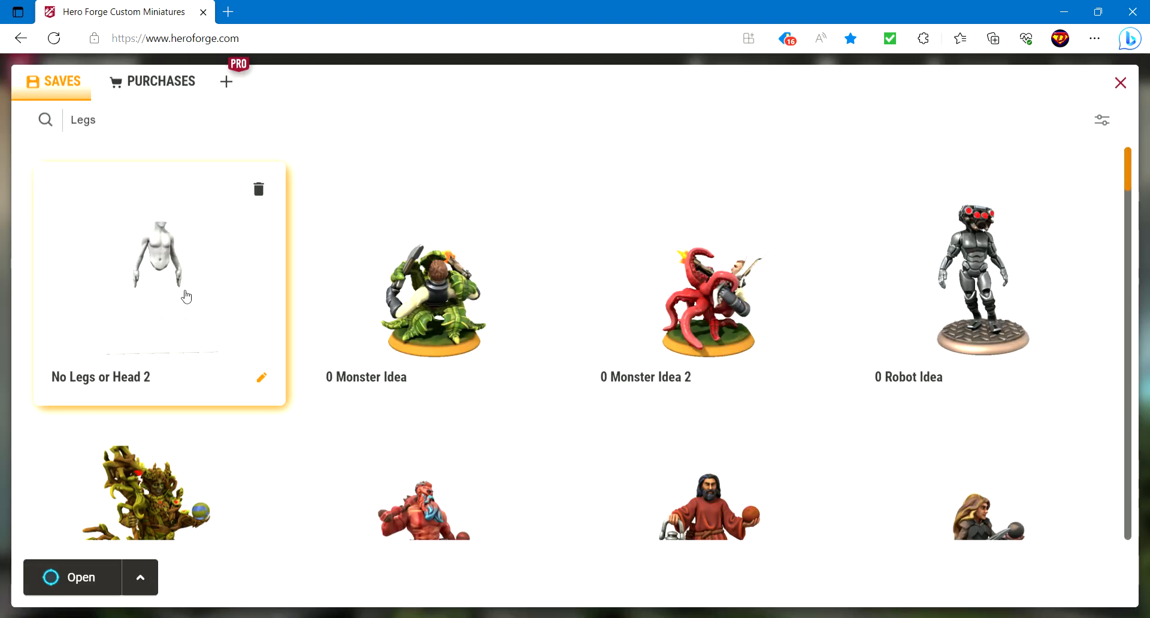
# Search the saved miniatures for "Shelob" and open LOTR Shelob without saving the current character's changes
pyautogui.doubleClick(136, 124)
pyautogui.write('Shelob')
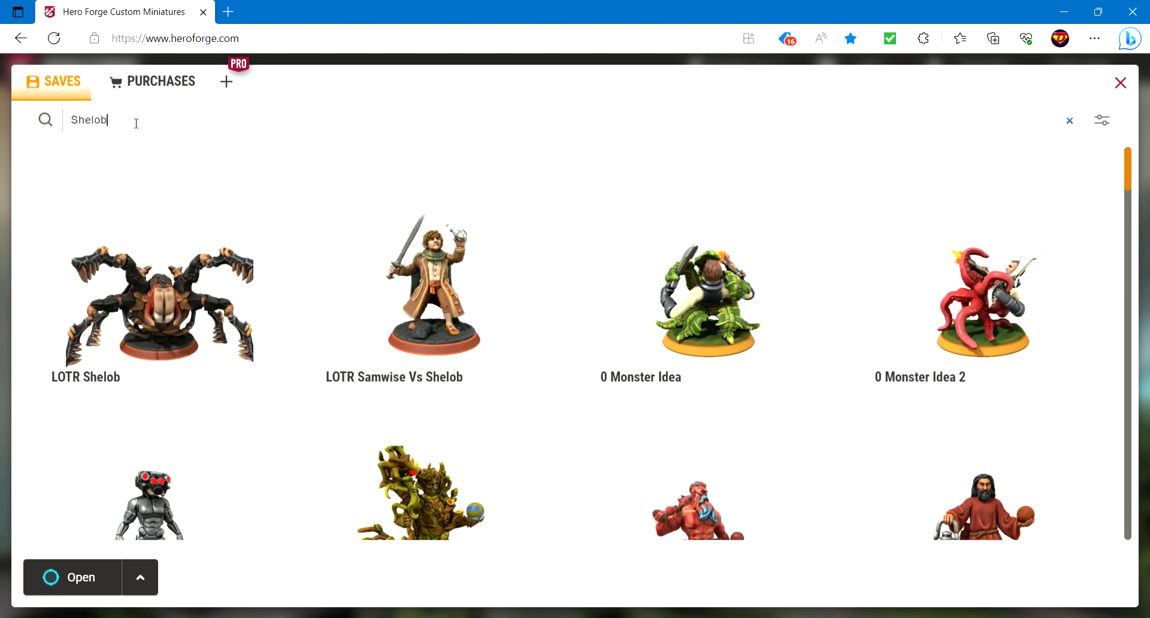
pyautogui.doubleClick(150, 298)
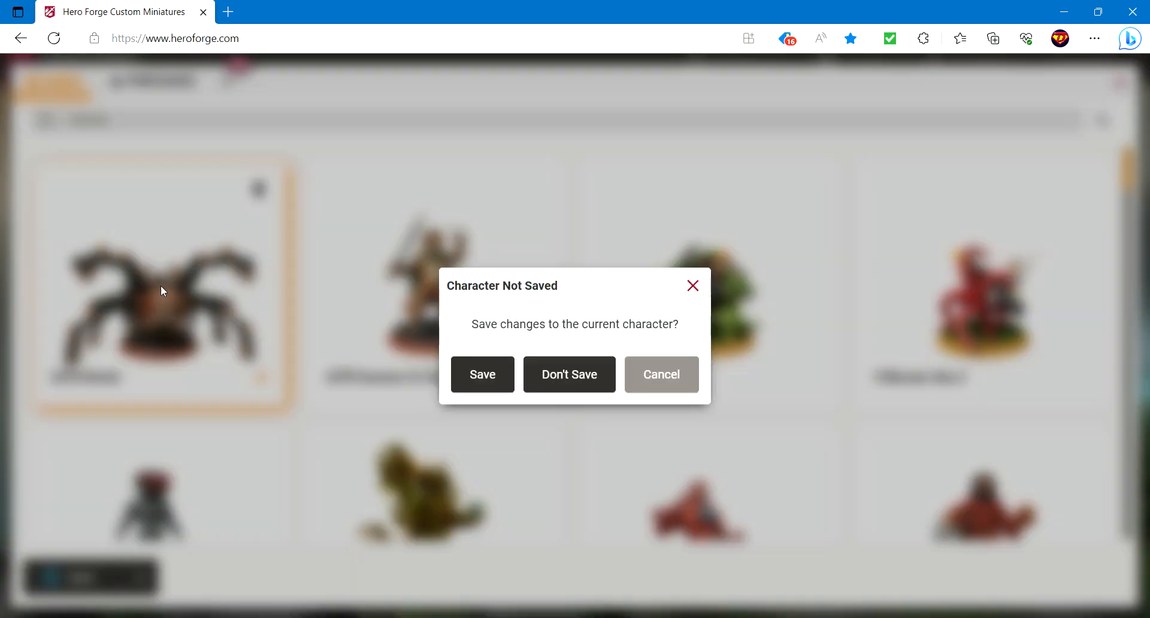
pyautogui.click(563, 378)
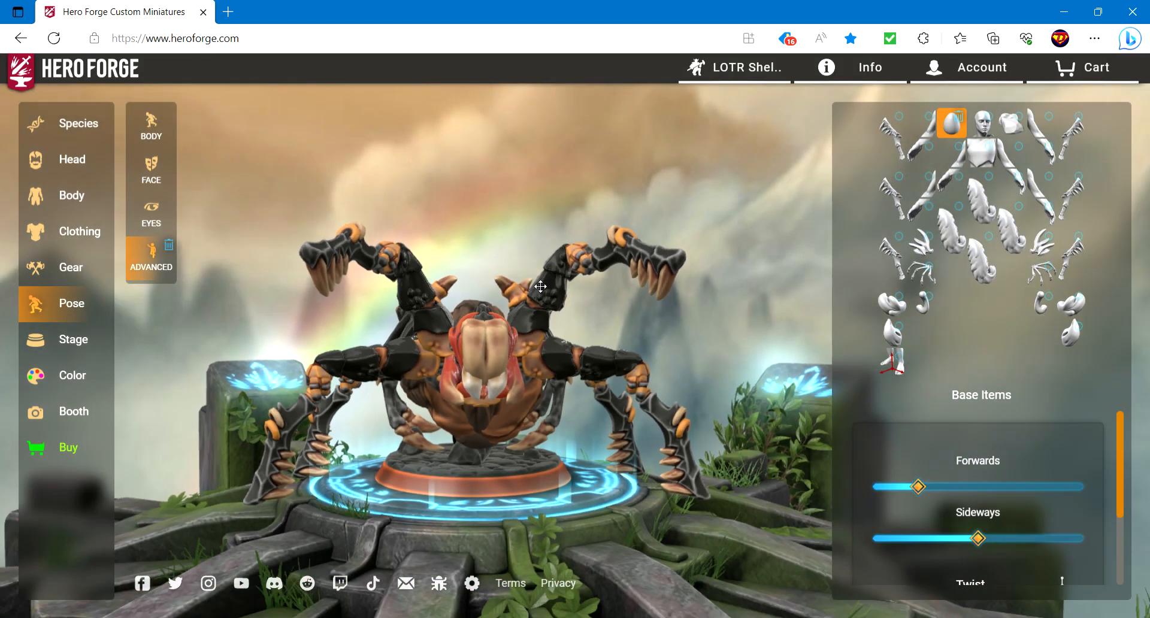
# Inspect the spider's legs from several sides and compare the pose settings of its right and left middle arms
pyautogui.moveTo(548, 304); pyautogui.dragTo(530, 362)
pyautogui.moveTo(575, 405); pyautogui.dragTo(557, 387)
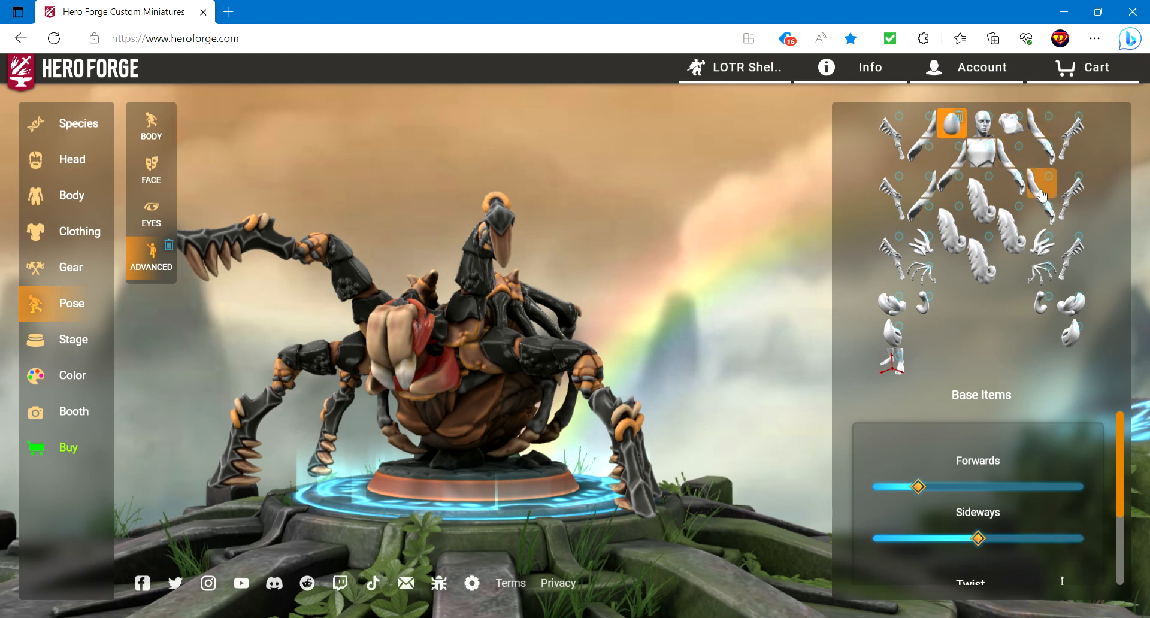
pyautogui.moveTo(670, 397); pyautogui.dragTo(706, 397)
pyautogui.moveTo(670, 496); pyautogui.dragTo(608, 517)
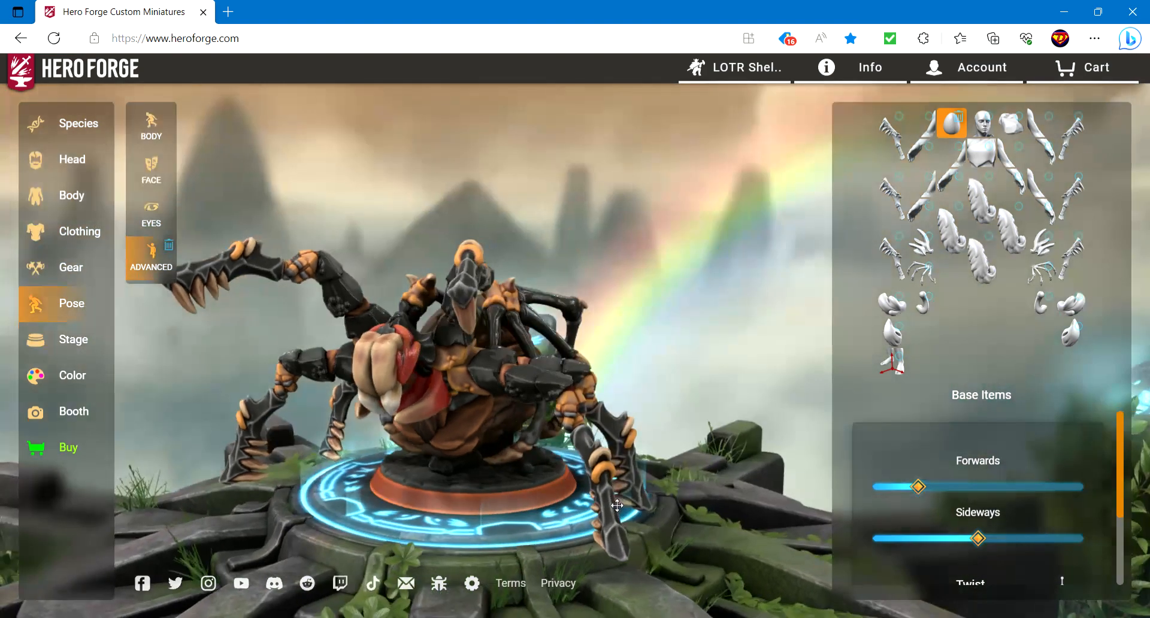
pyautogui.click(922, 127)
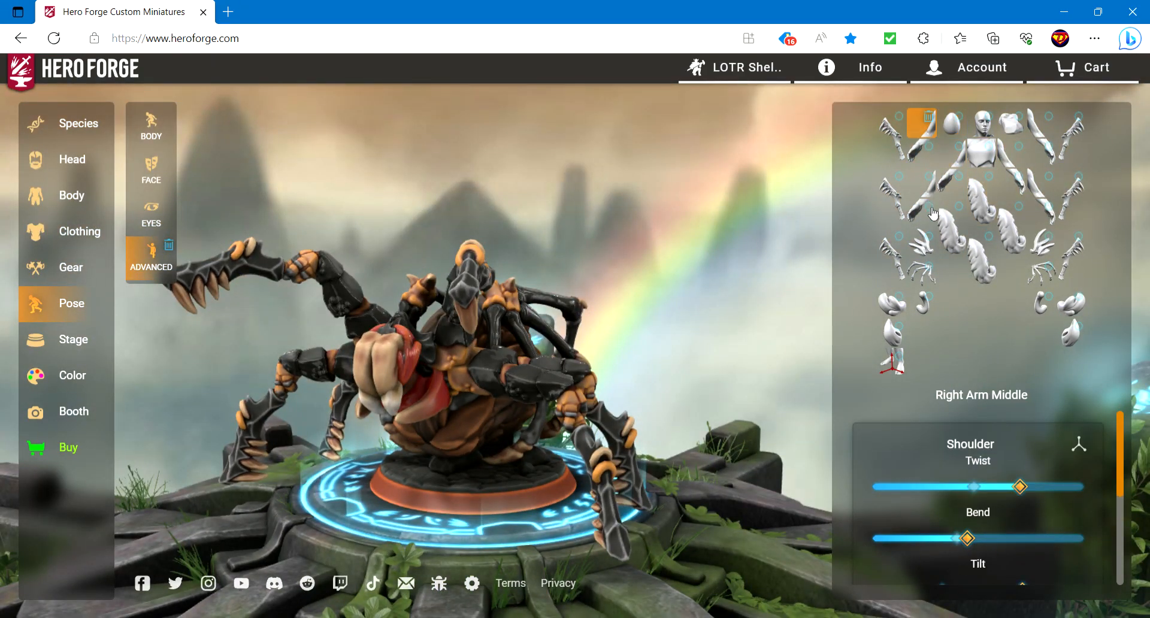
pyautogui.click(1039, 127)
pyautogui.moveTo(473, 353); pyautogui.dragTo(604, 360)
pyautogui.moveTo(645, 307); pyautogui.dragTo(534, 300)
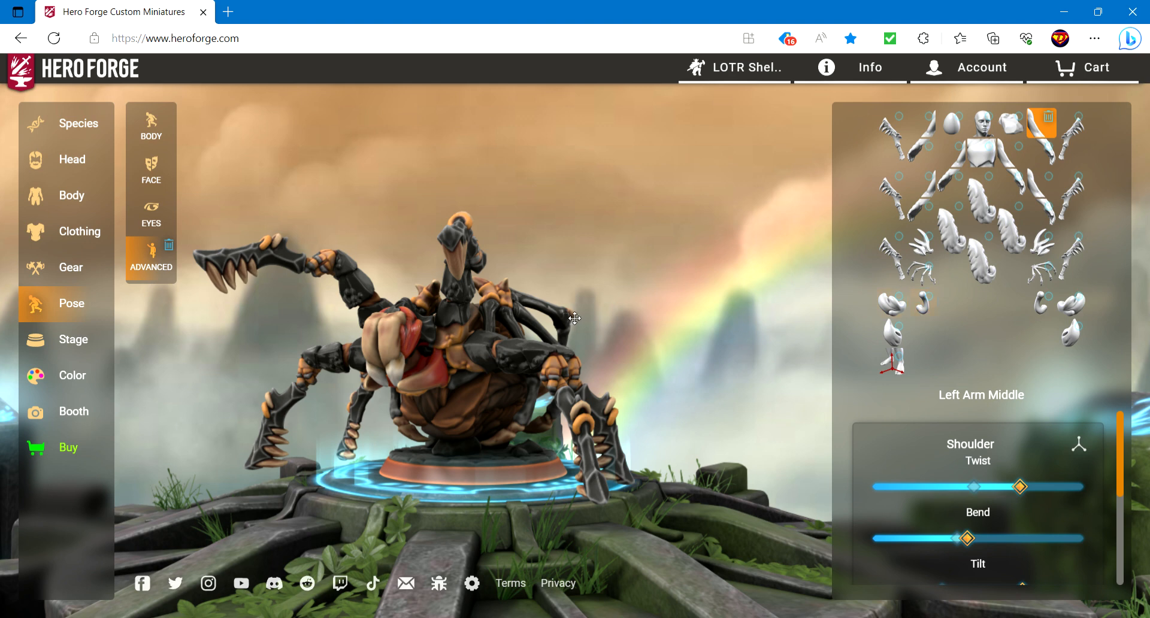
# Lower the wrist twist slightly and equally on the left and right middle wrists, and check the spider's legs from several sides
pyautogui.click(1046, 152)
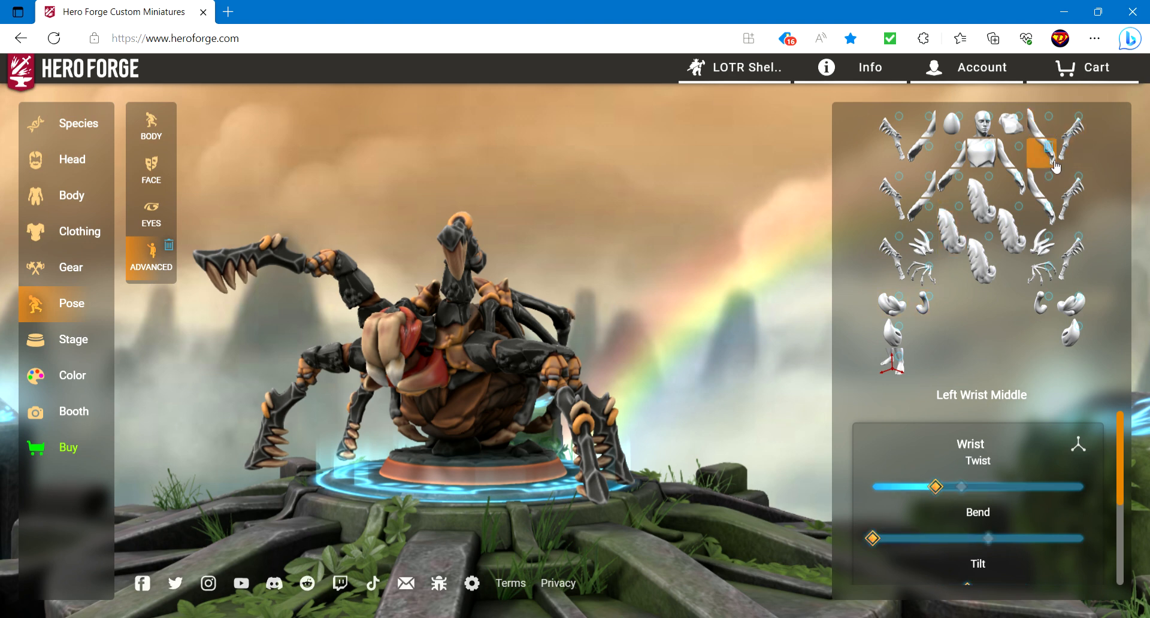
pyautogui.click(941, 487)
pyautogui.moveTo(941, 488); pyautogui.dragTo(936, 489)
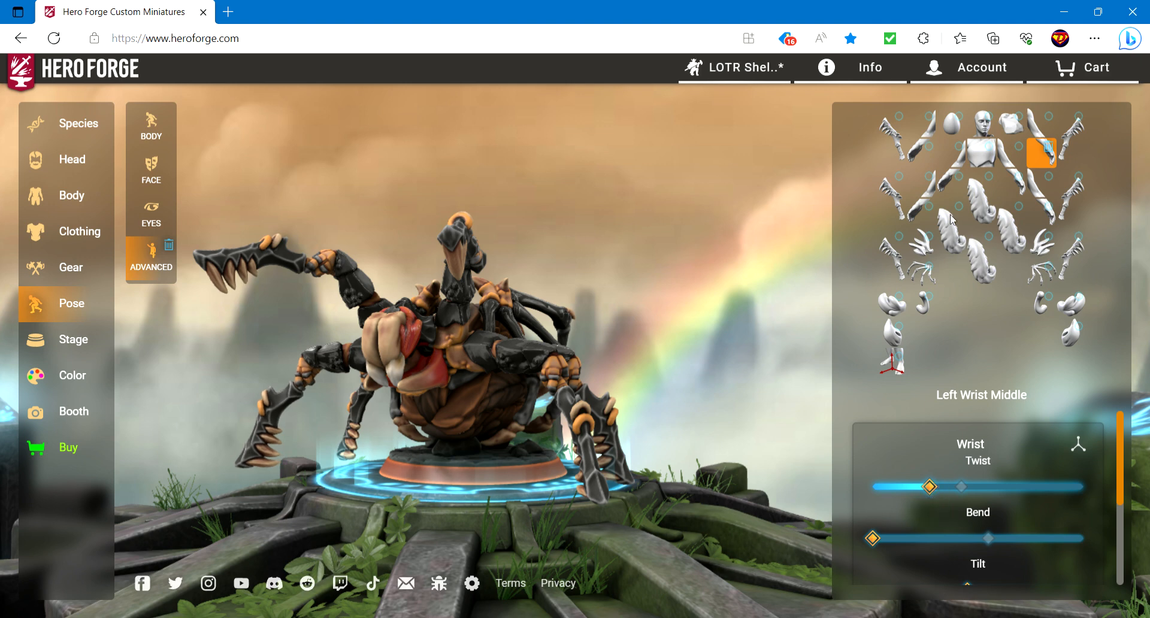
pyautogui.click(920, 155)
pyautogui.moveTo(938, 487); pyautogui.dragTo(935, 490)
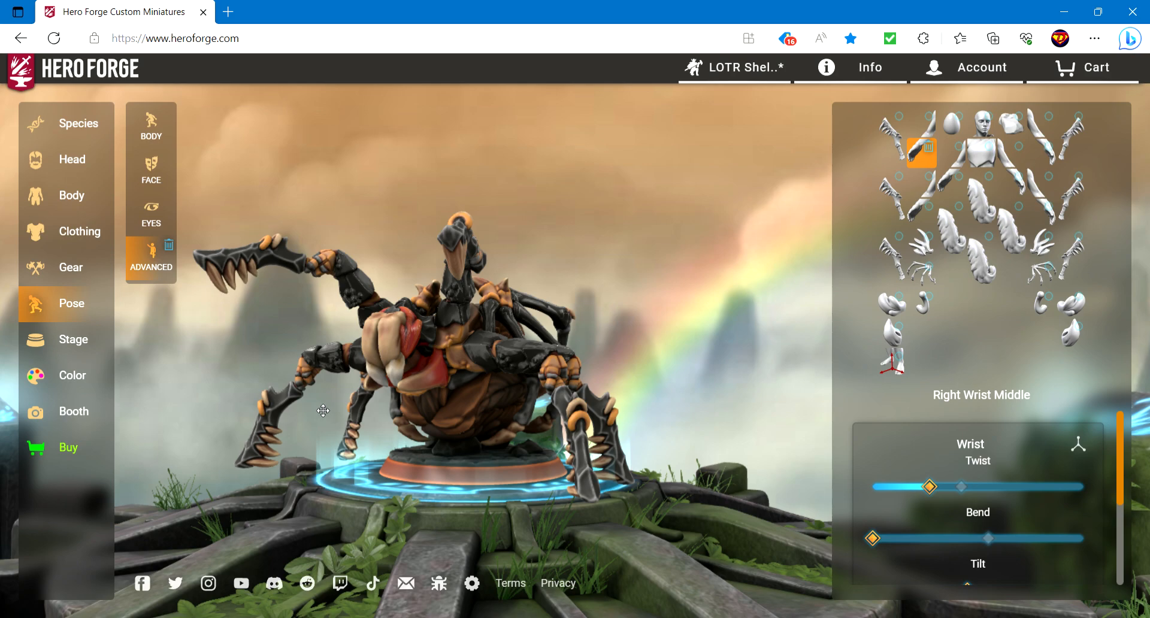
pyautogui.moveTo(513, 375); pyautogui.dragTo(539, 377)
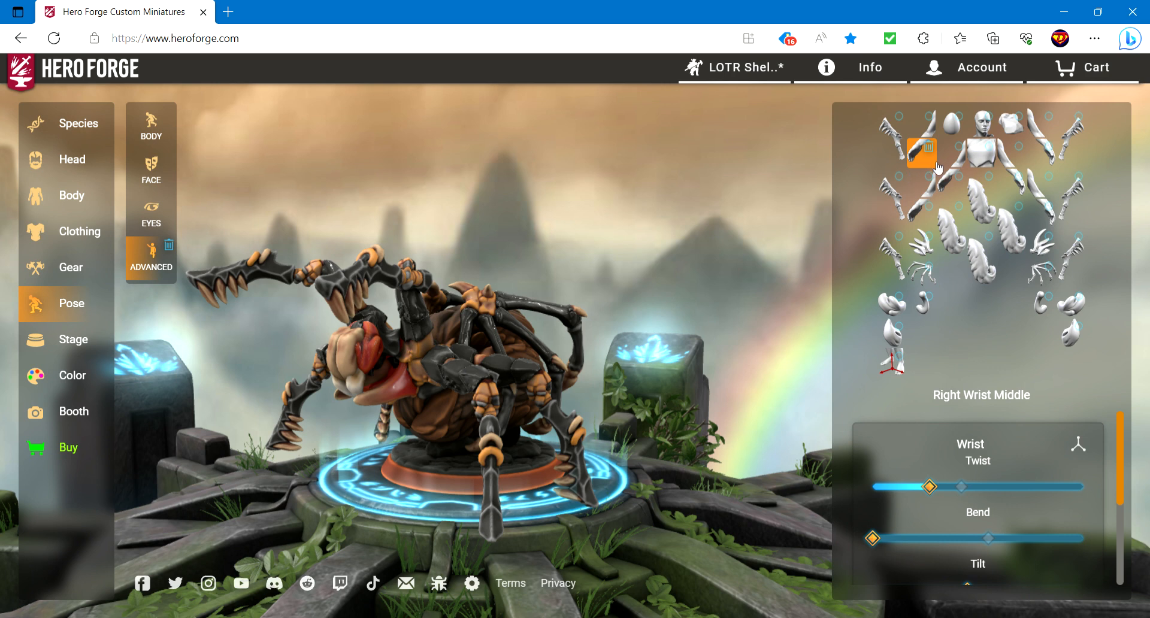
pyautogui.moveTo(476, 382); pyautogui.dragTo(500, 377)
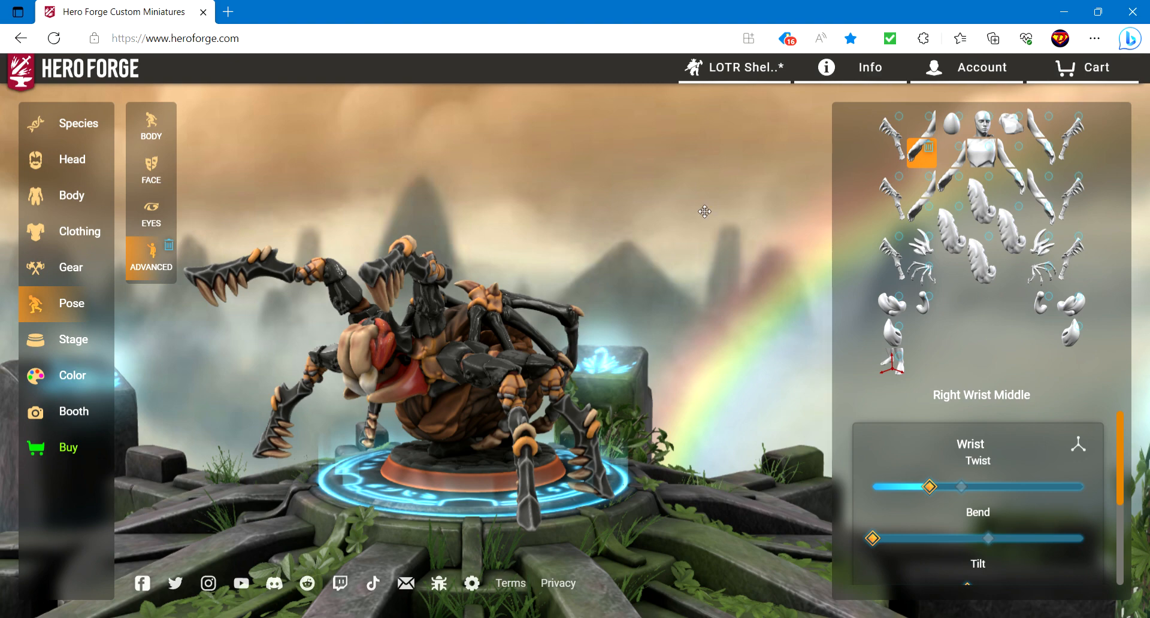
pyautogui.moveTo(621, 284); pyautogui.dragTo(734, 143)
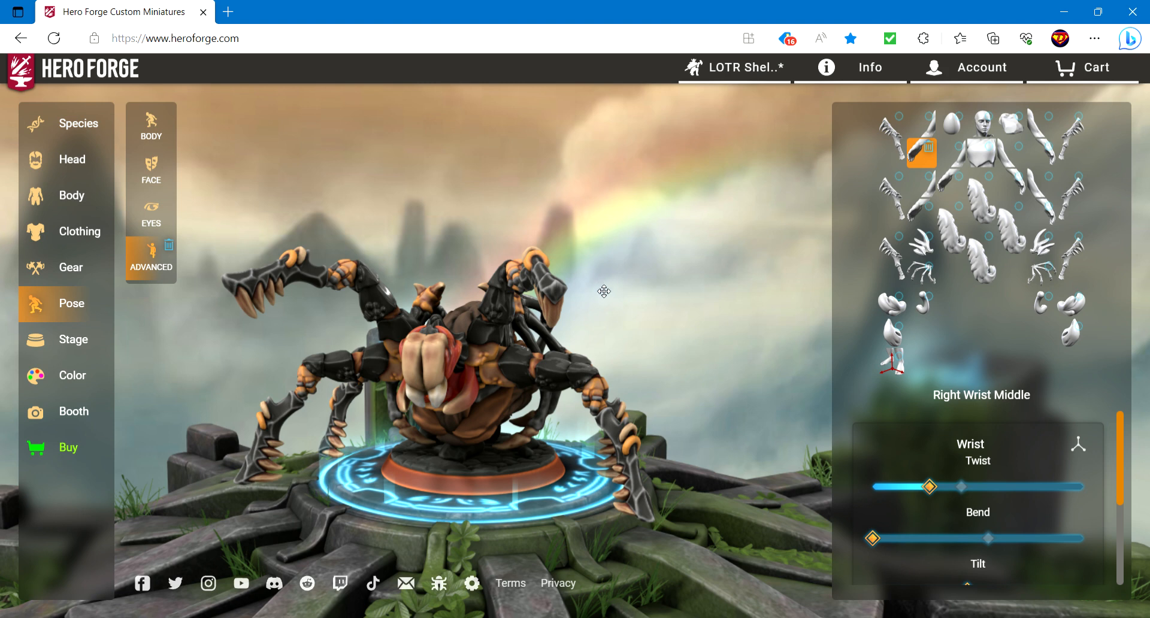
pyautogui.moveTo(622, 311); pyautogui.dragTo(565, 328)
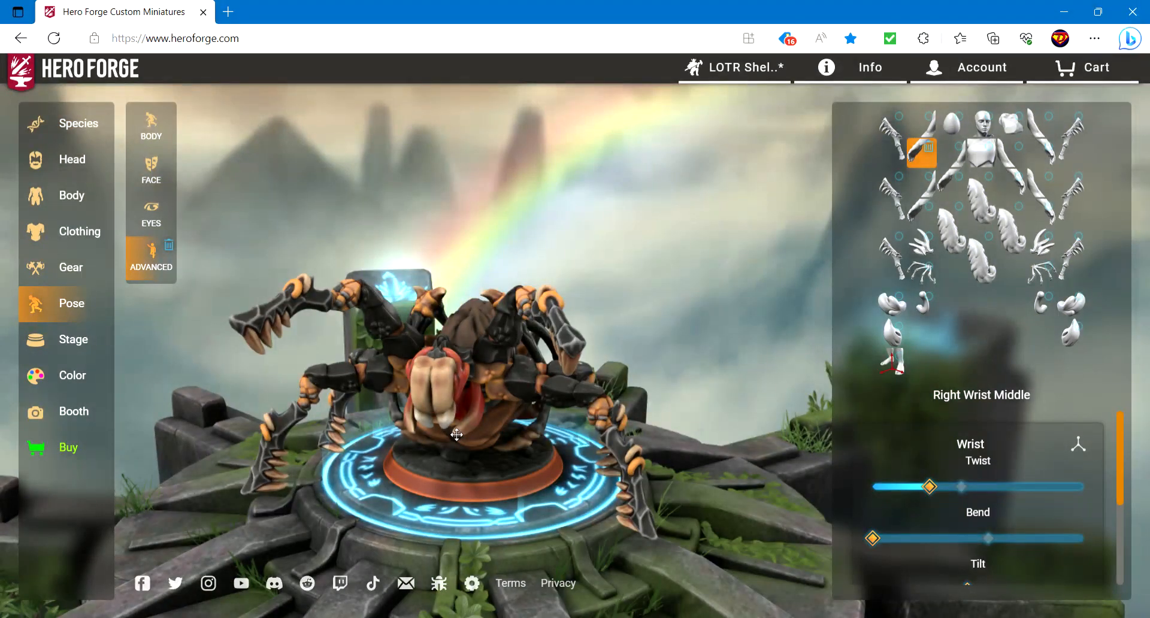
pyautogui.moveTo(574, 380); pyautogui.dragTo(613, 361)
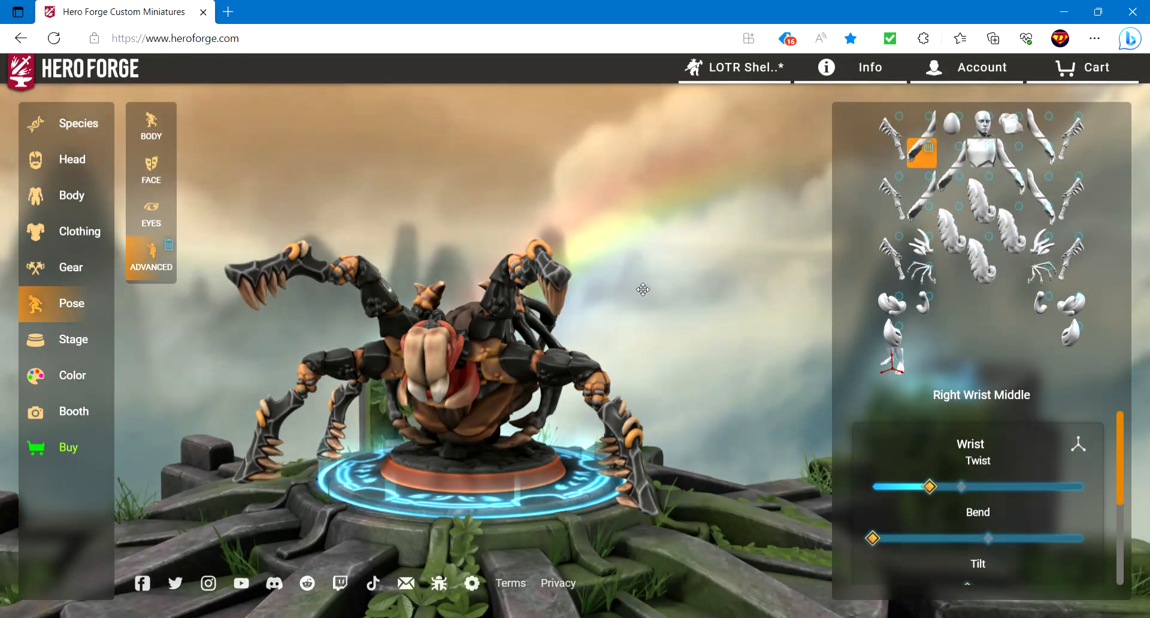